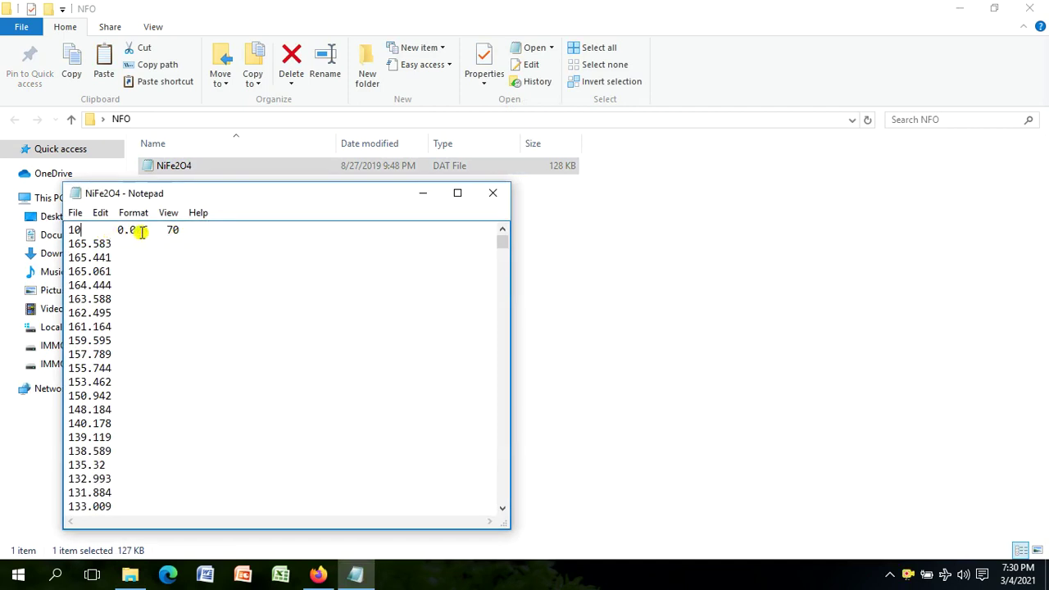
Step: Close the NiFe2O4 data file, minimize its folder window, and launch FullProf Suite in a maximized window
{"action": "left_click", "coordinate": [485, 193]}
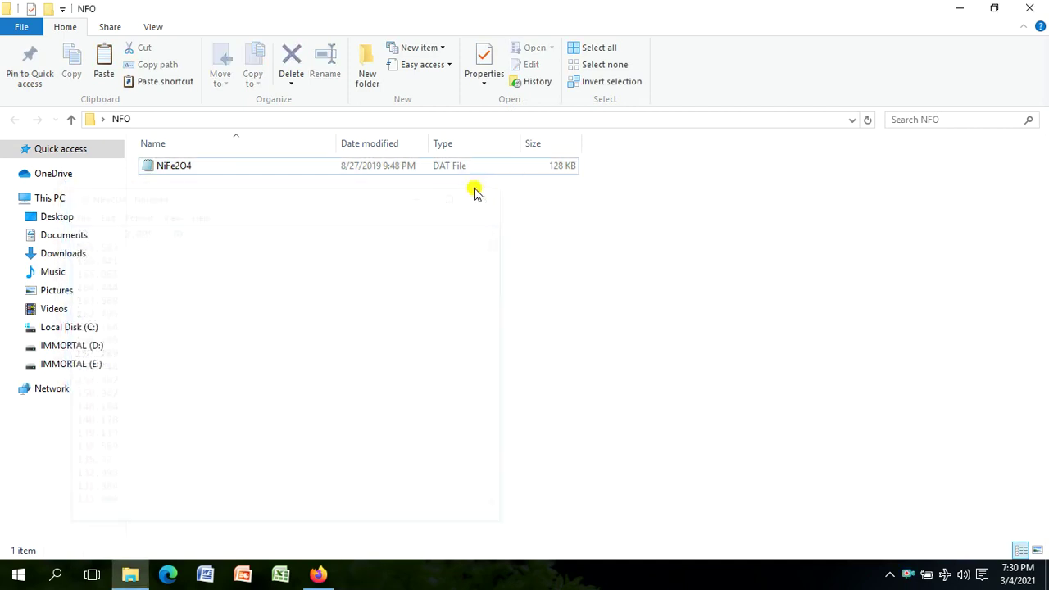
{"action": "left_click", "coordinate": [953, 9]}
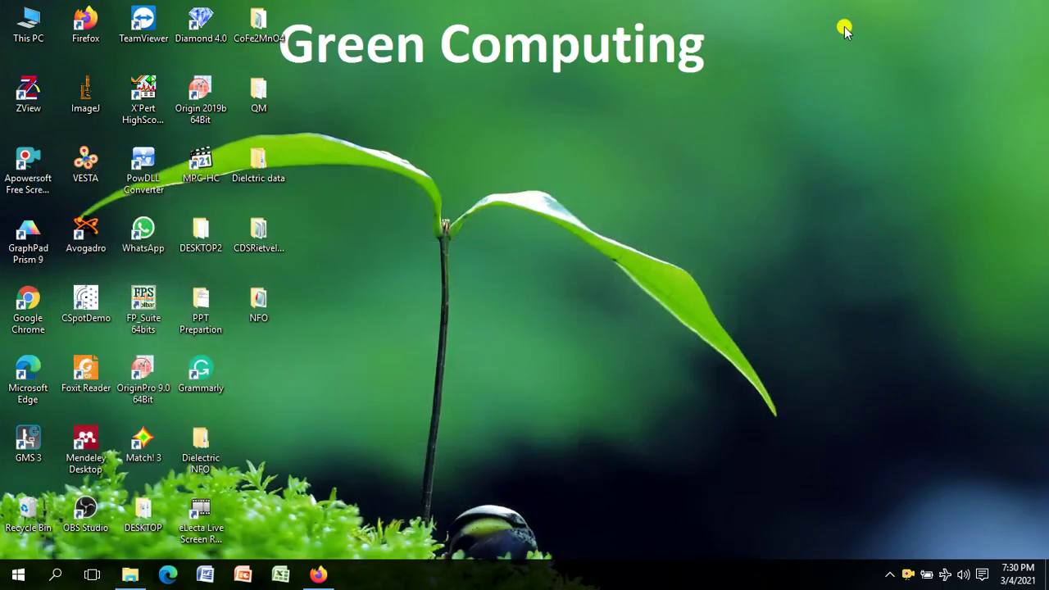
{"action": "double_click", "coordinate": [147, 310]}
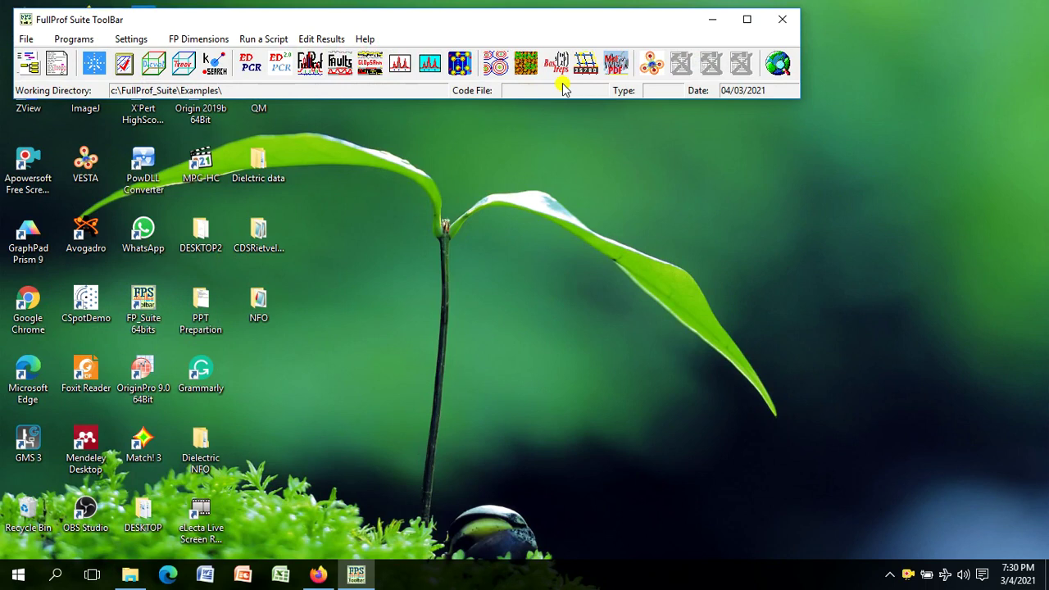
{"action": "left_click", "coordinate": [744, 19]}
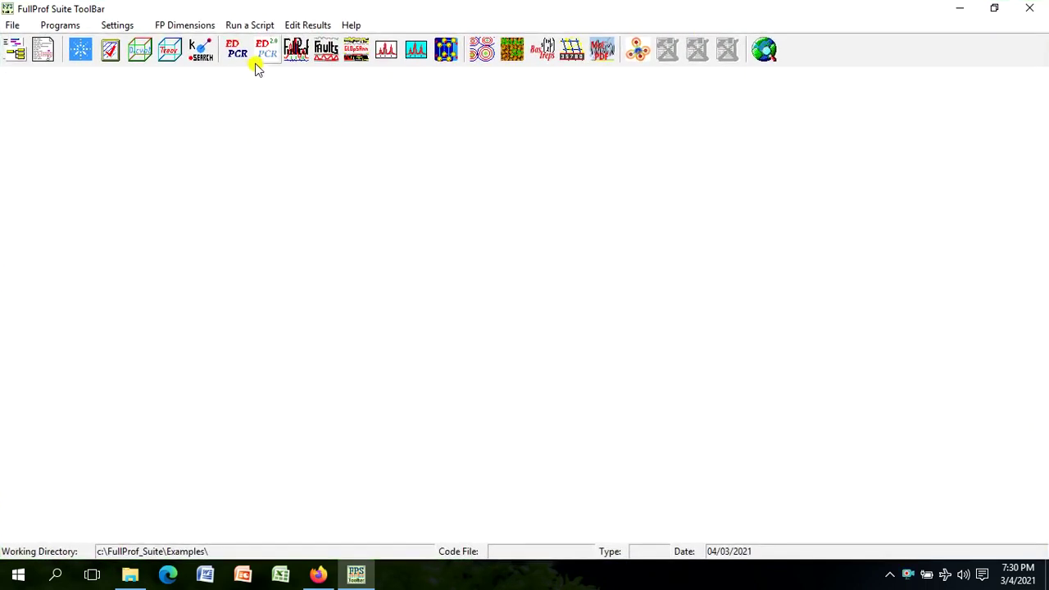
Step: Create a new PCR file in the PCR editor, titled NiFe2O4, with calculations optimized for the options used in the job
{"action": "left_click", "coordinate": [237, 51]}
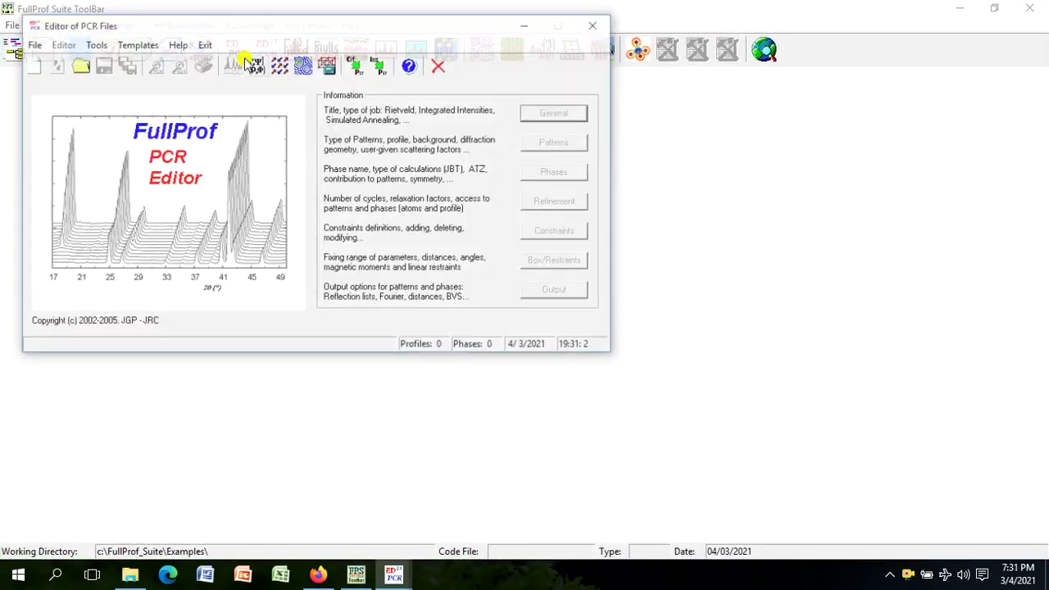
{"action": "left_click", "coordinate": [29, 69]}
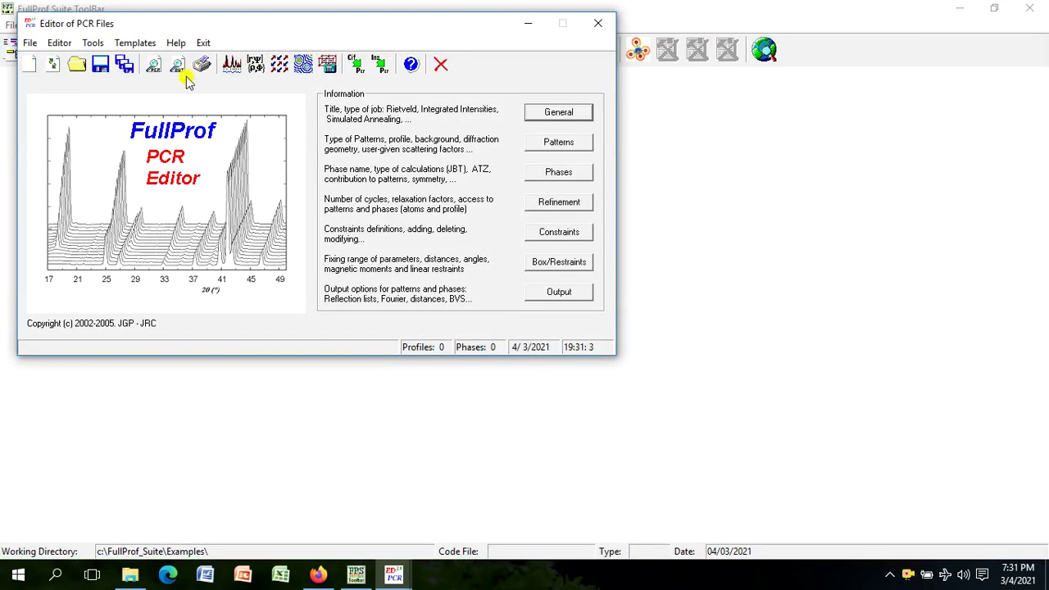
{"action": "left_click", "coordinate": [560, 112]}
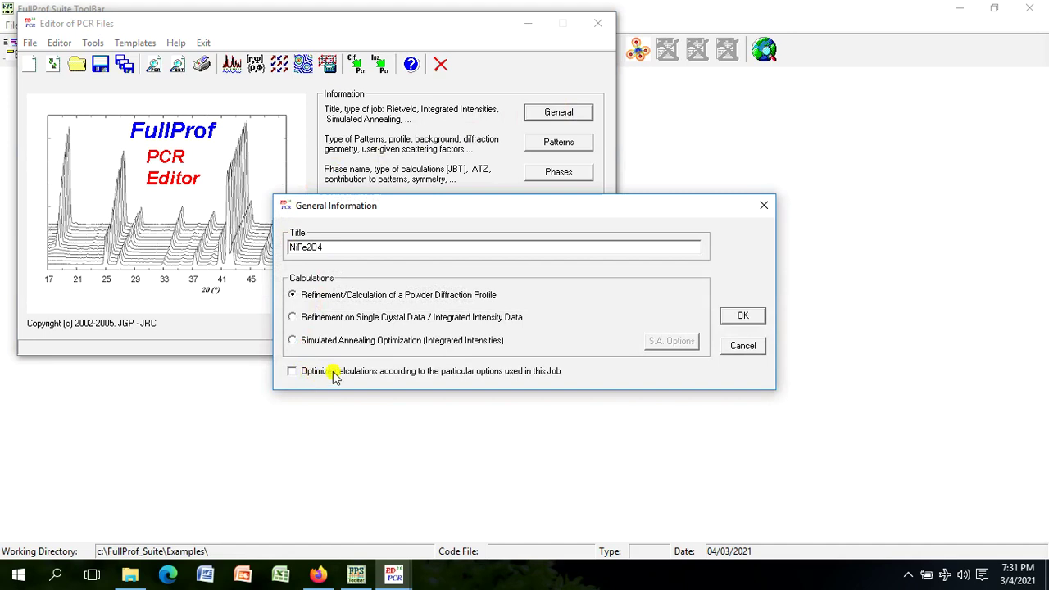
{"action": "left_click", "coordinate": [755, 316]}
Step: Close the duplicate empty PCR editor window and reconfirm the general information of the NiFe2O4 job
{"action": "mouse_move", "coordinate": [395, 573]}
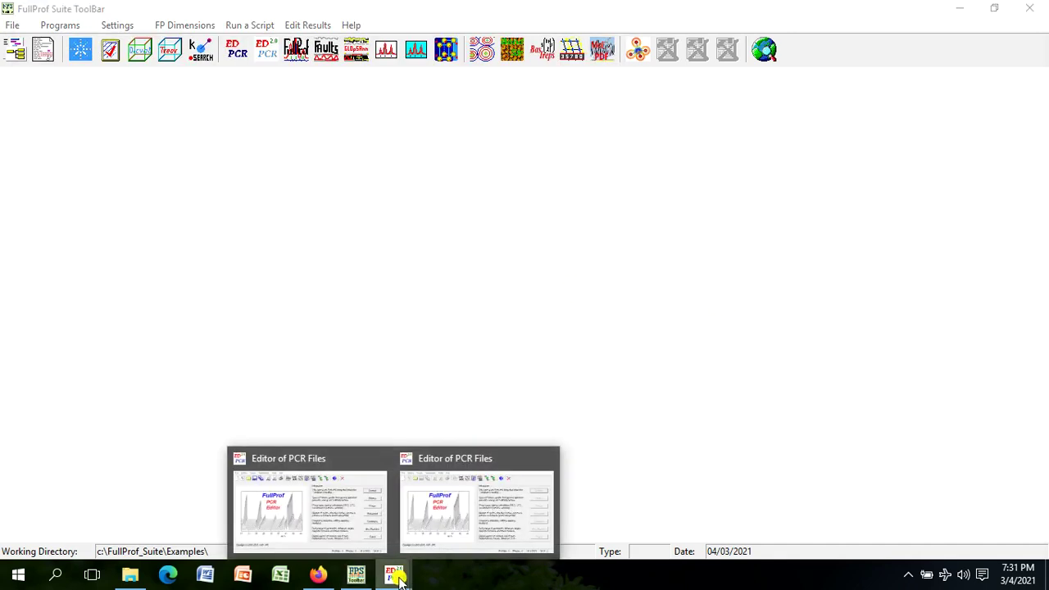
{"action": "left_click", "coordinate": [487, 527]}
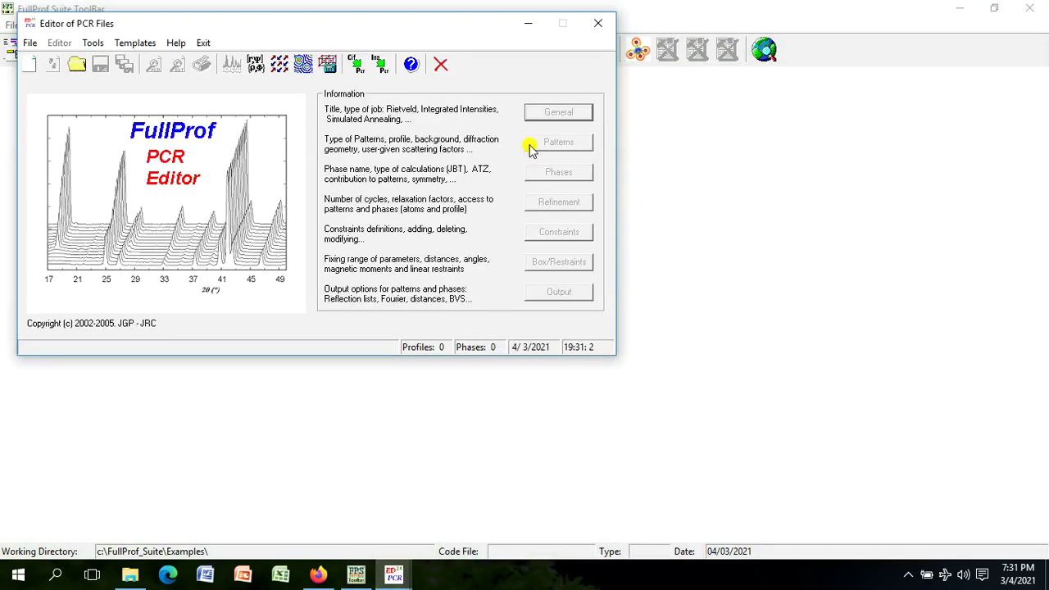
{"action": "left_click", "coordinate": [599, 24]}
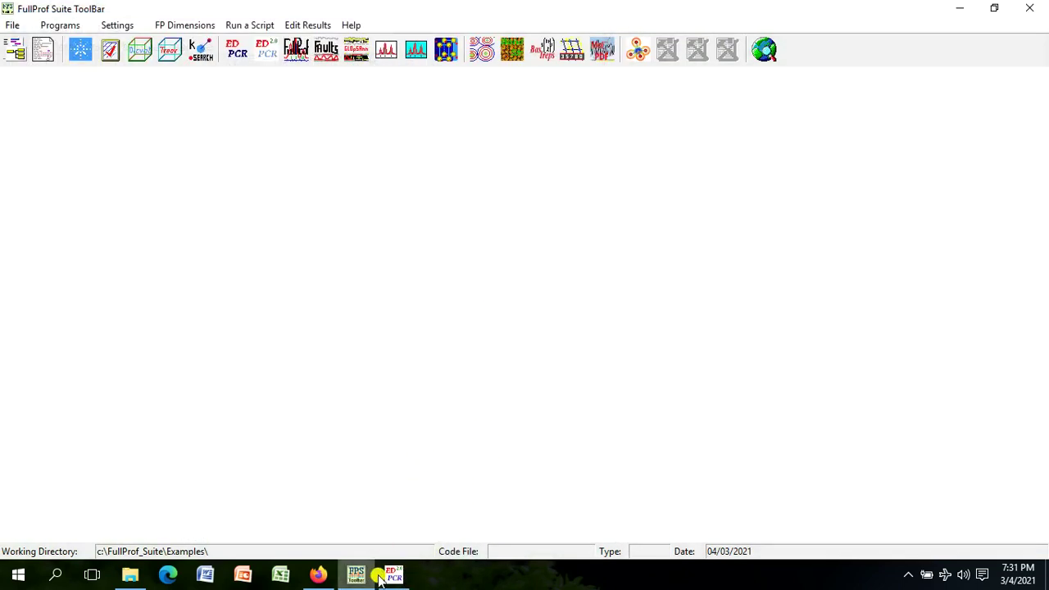
{"action": "left_click", "coordinate": [392, 575]}
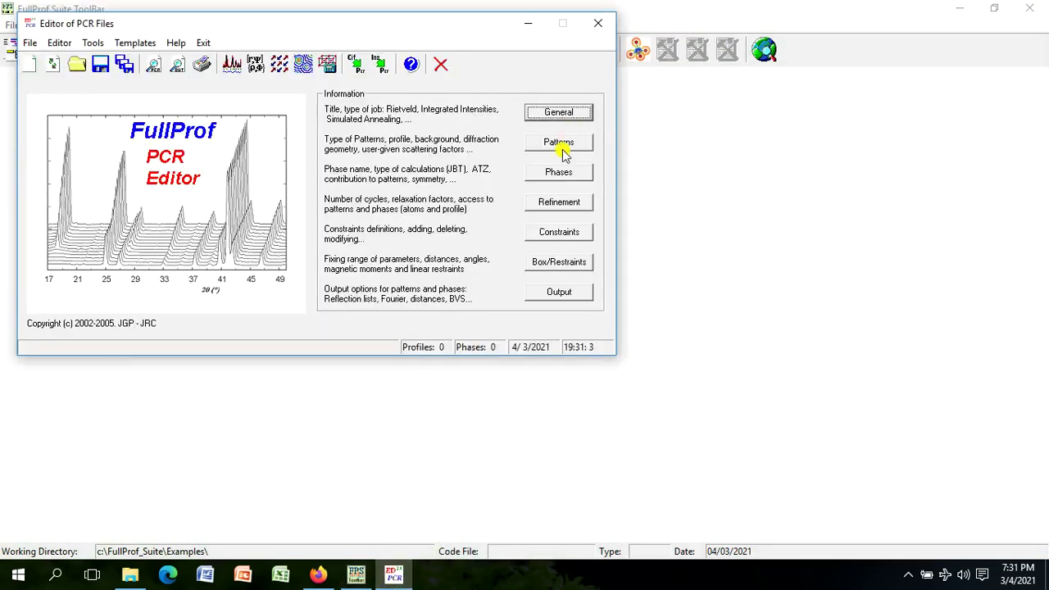
{"action": "left_click", "coordinate": [561, 114]}
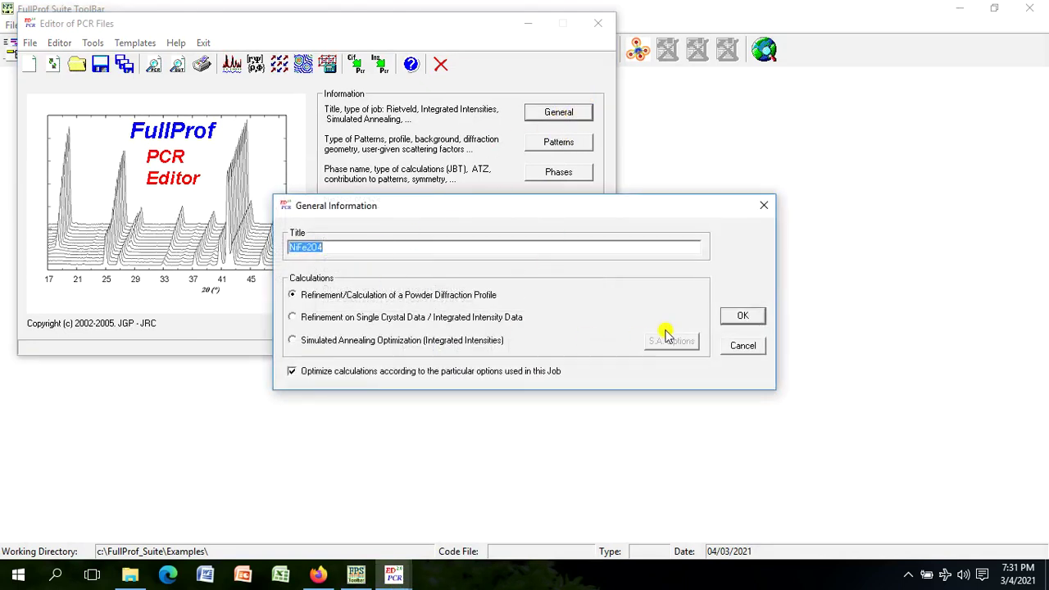
{"action": "left_click", "coordinate": [742, 318]}
Step: Add a diffraction pattern and load the NiFe2O4 DAT file from the NFO folder on the Desktop as its data file
{"action": "left_click", "coordinate": [558, 144]}
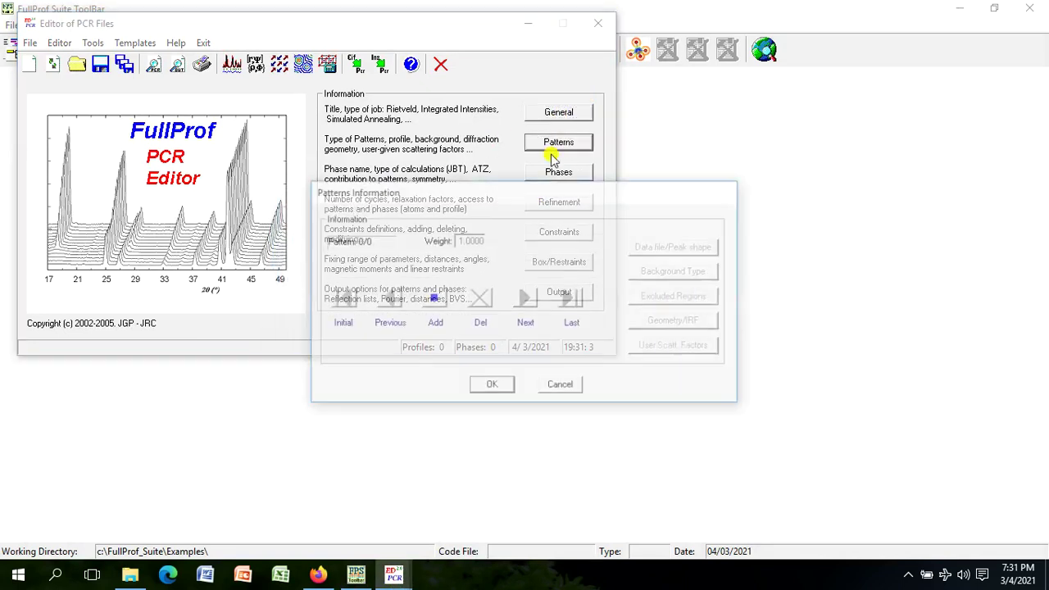
{"action": "left_click", "coordinate": [434, 300]}
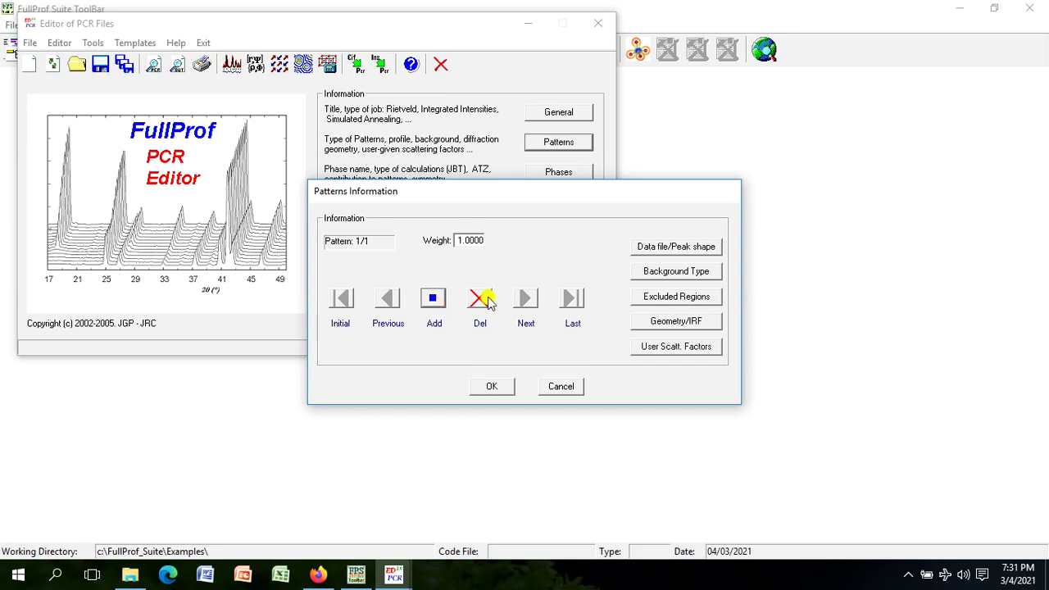
{"action": "left_click", "coordinate": [658, 248]}
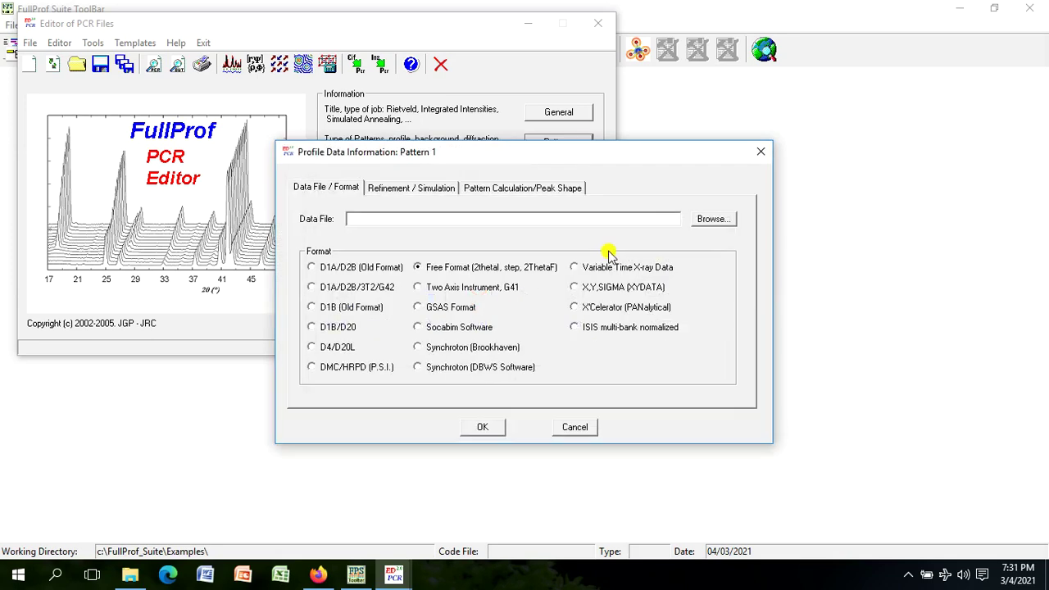
{"action": "left_click", "coordinate": [710, 218]}
{"action": "left_click", "coordinate": [340, 296]}
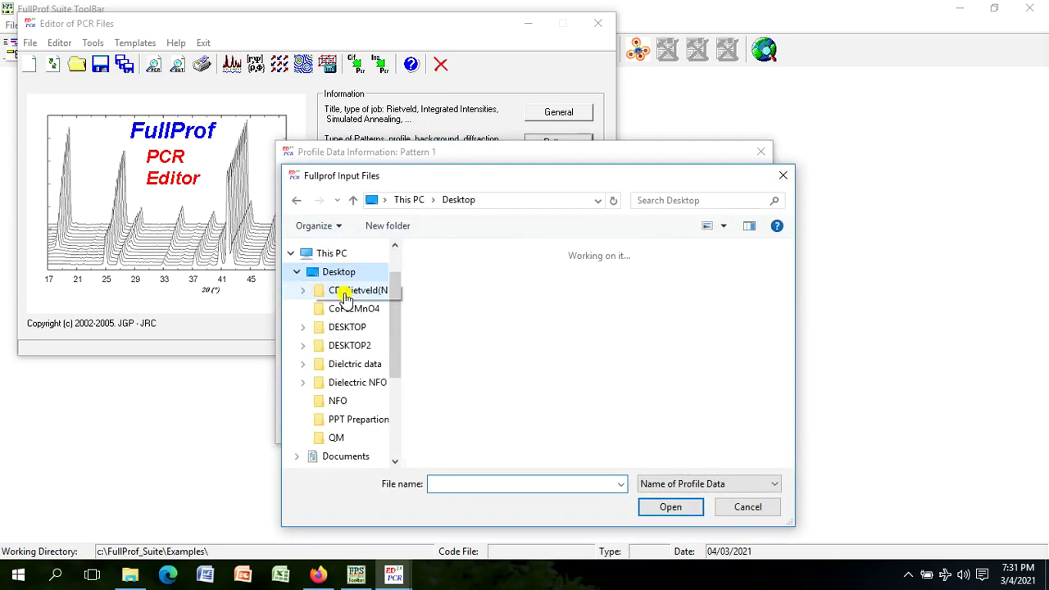
{"action": "double_click", "coordinate": [631, 377]}
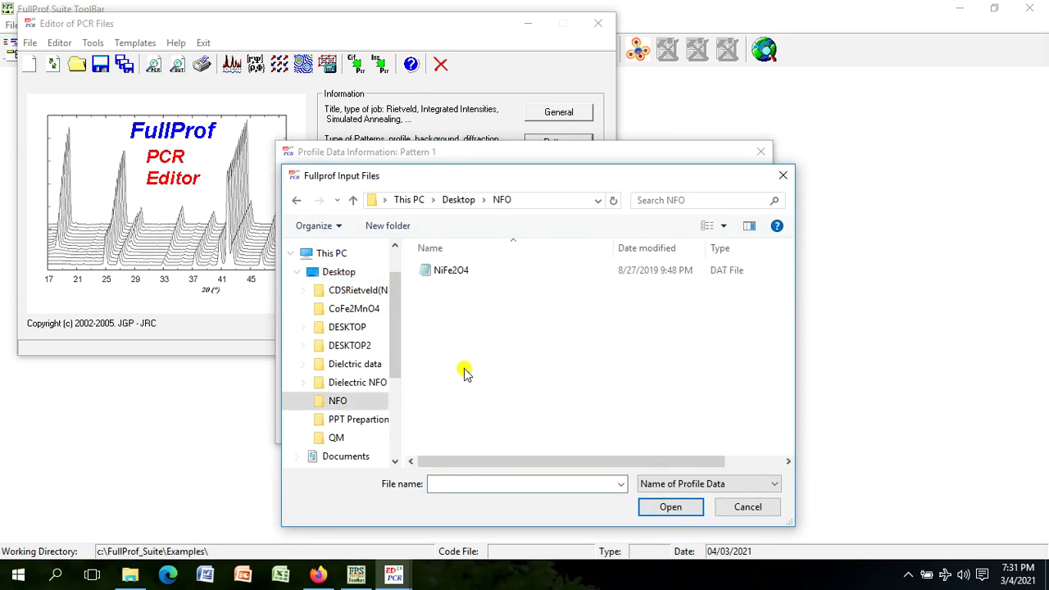
{"action": "left_click", "coordinate": [453, 277]}
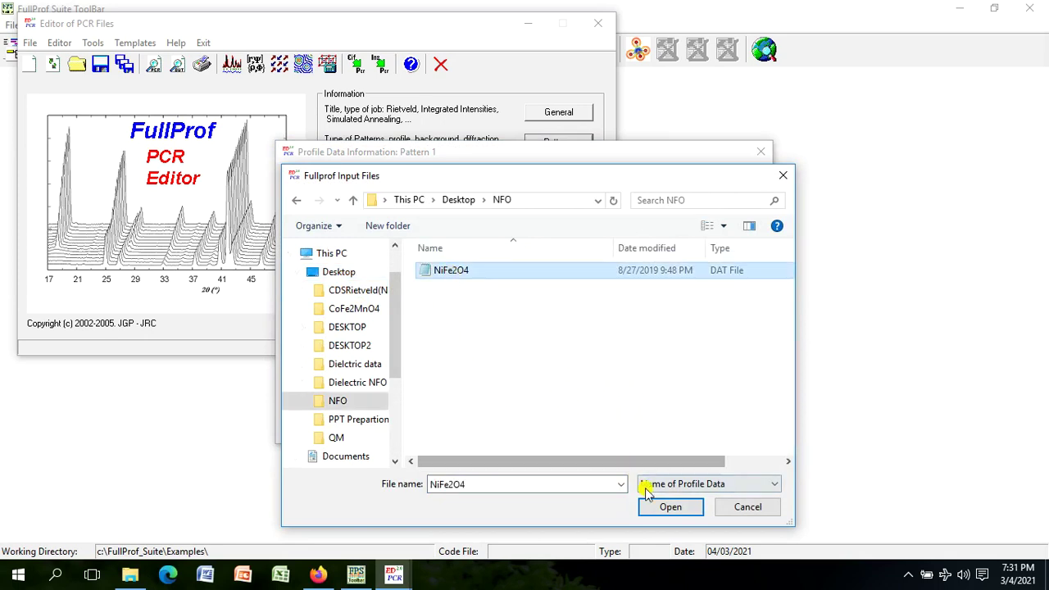
{"action": "left_click", "coordinate": [665, 507]}
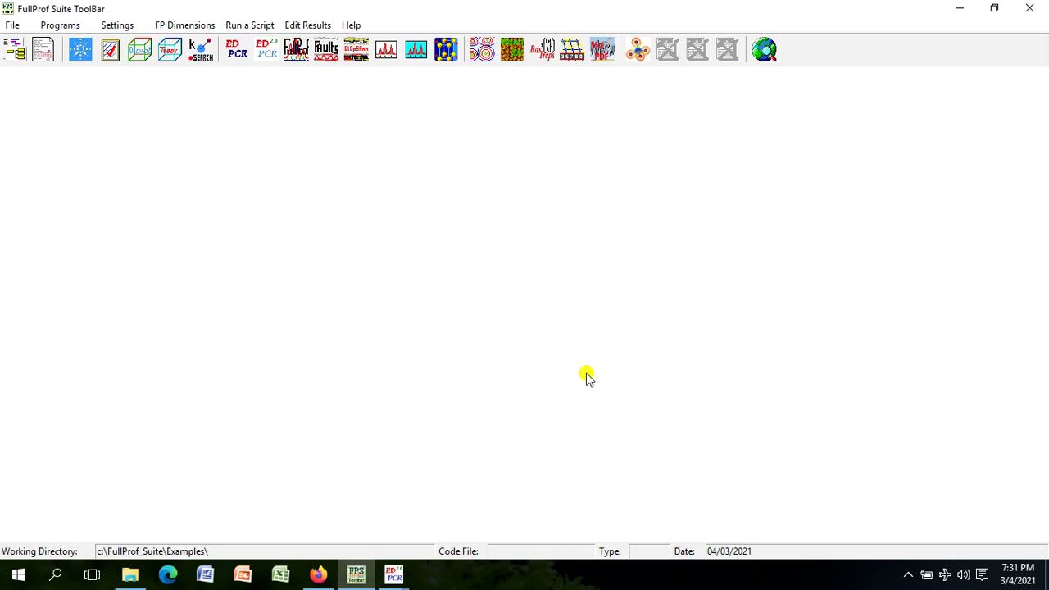
{"action": "mouse_move", "coordinate": [402, 572]}
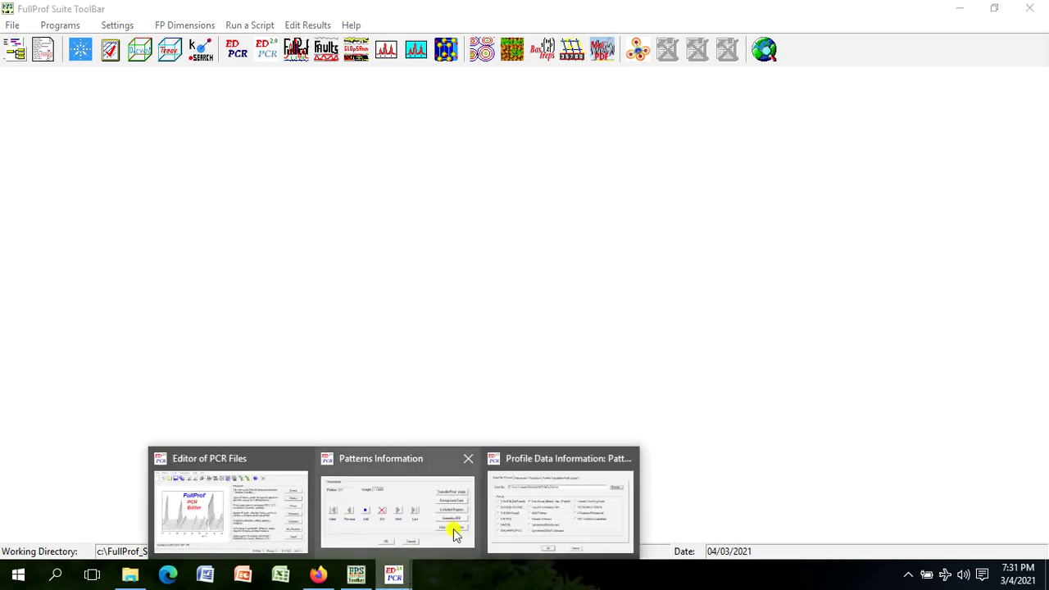
{"action": "mouse_move", "coordinate": [524, 516]}
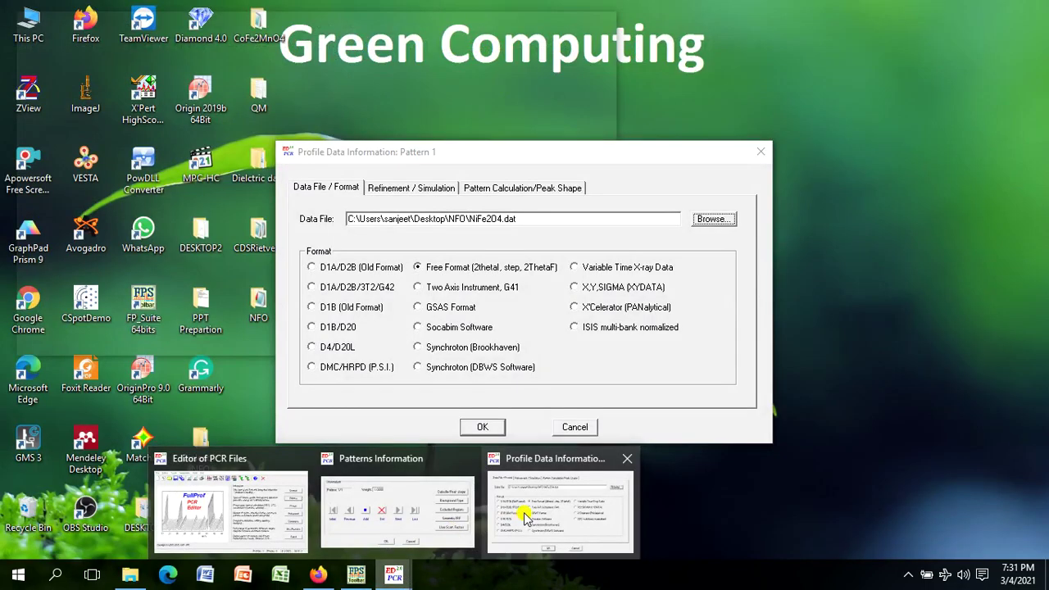
{"action": "left_click", "coordinate": [525, 516]}
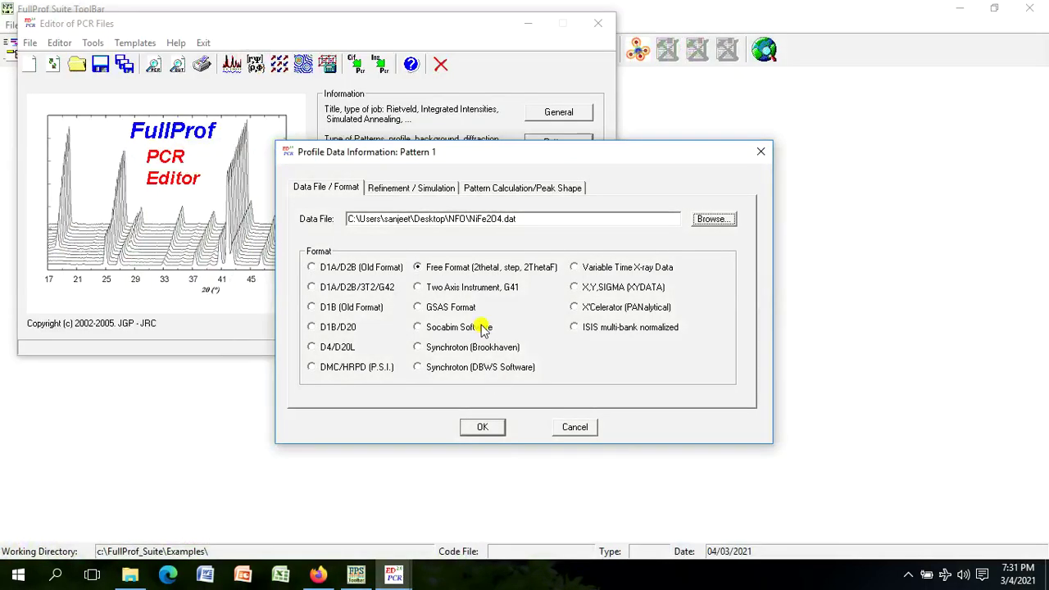
Step: Set the pattern's refinement data to X-Ray and its peak shape to Pseudo-Voigt
{"action": "left_click", "coordinate": [388, 190]}
{"action": "left_click", "coordinate": [334, 234]}
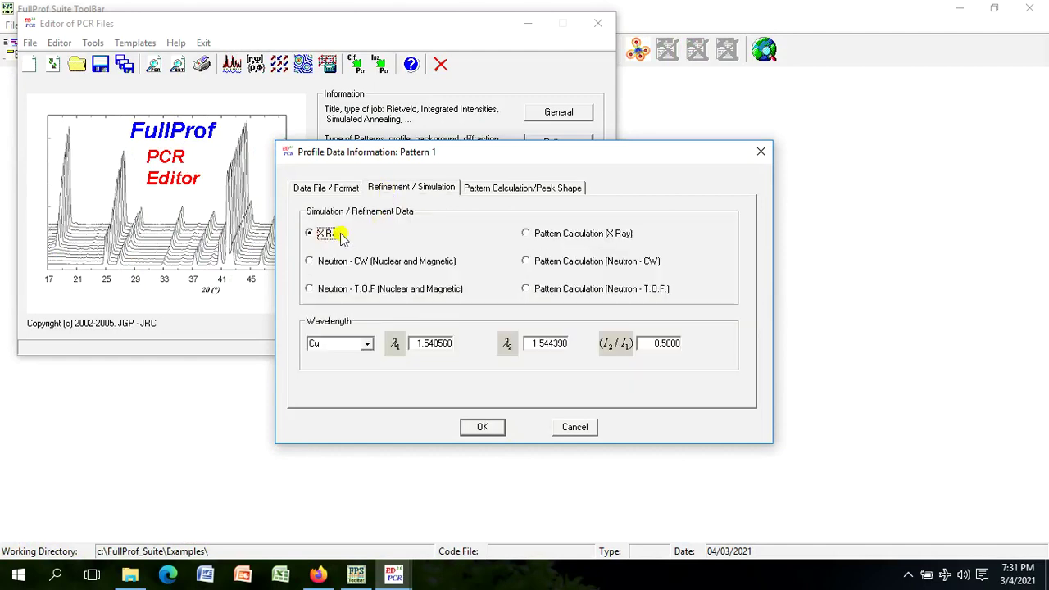
{"action": "left_click", "coordinate": [522, 190]}
{"action": "left_click", "coordinate": [571, 230]}
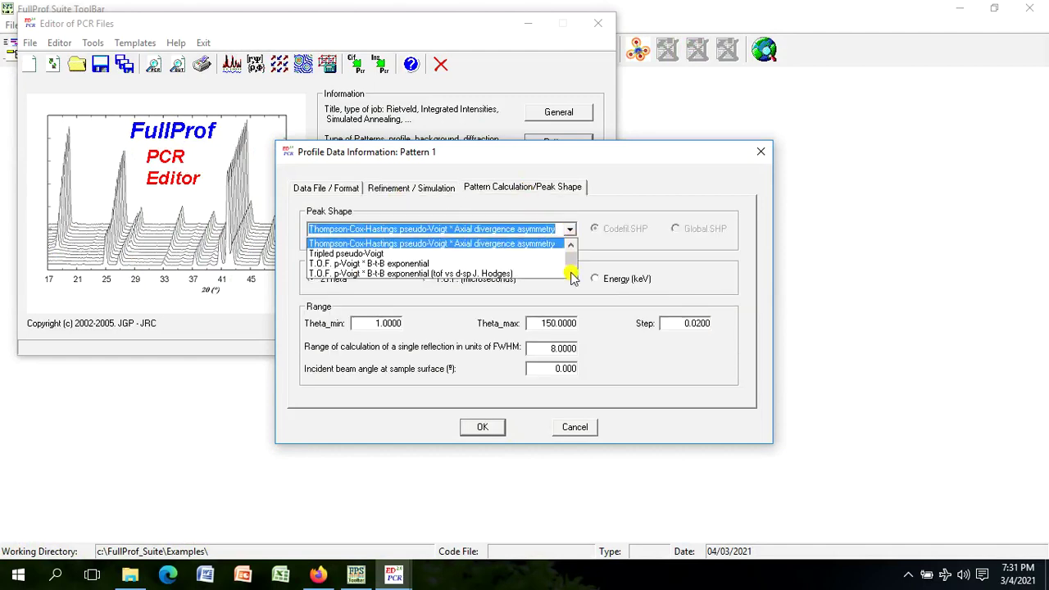
{"action": "scroll", "coordinate": [571, 274], "scroll_direction": "down", "scroll_amount": 2}
{"action": "scroll", "coordinate": [569, 244], "scroll_direction": "up", "scroll_amount": 2}
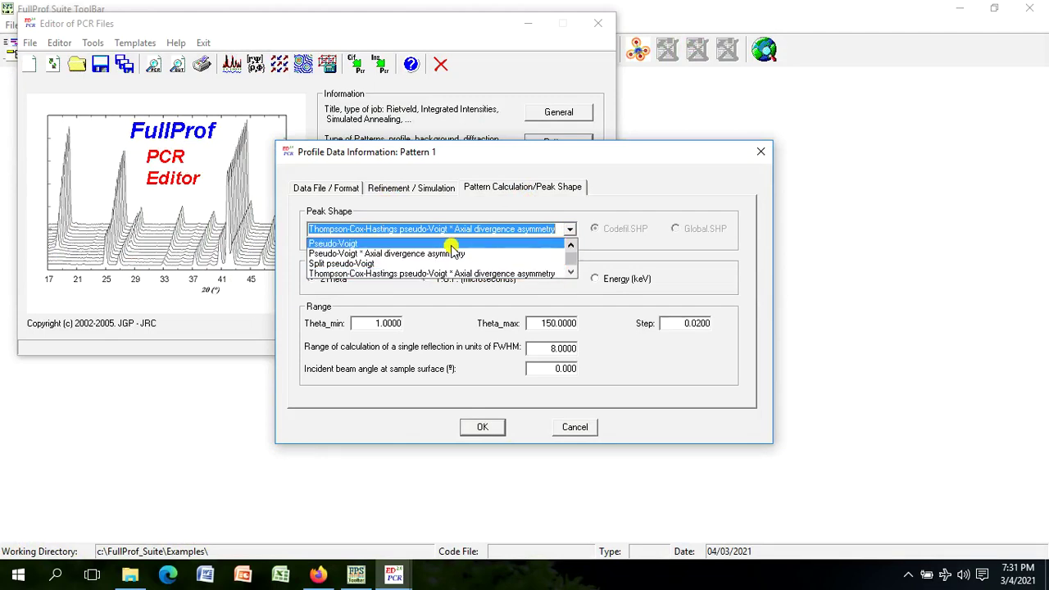
{"action": "left_click", "coordinate": [354, 244]}
Step: Set the pattern range to Theta_min 10, Theta_max 70 and step 0.005, and accept the pattern information
{"action": "left_click_drag", "start_coordinate": [362, 319], "coordinate": [425, 322]}
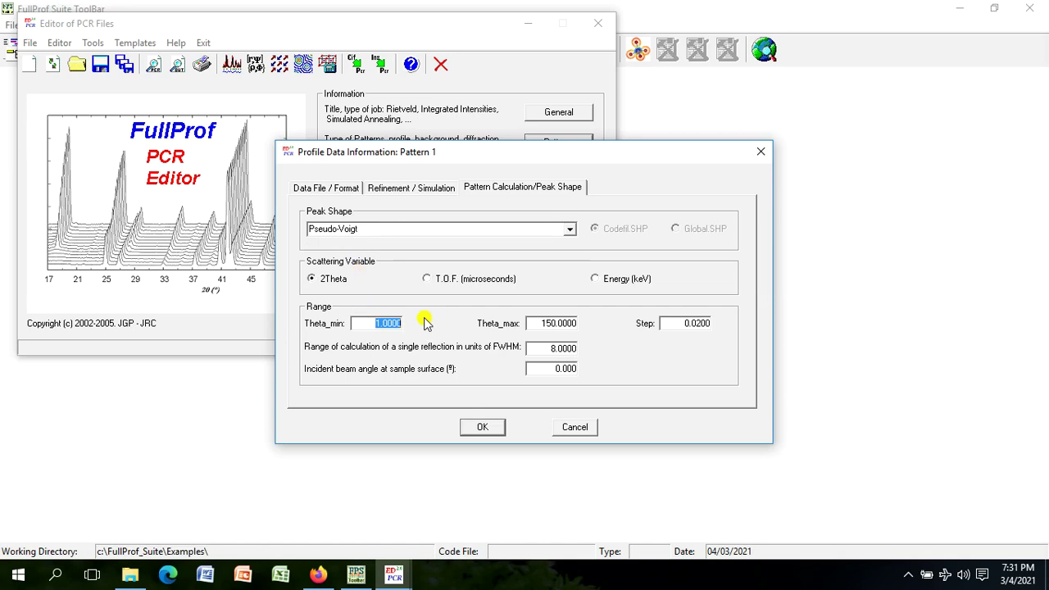
{"action": "type", "text": "1"}
{"action": "left_click_drag", "start_coordinate": [534, 328], "coordinate": [601, 326]}
{"action": "type", "text": "7"}
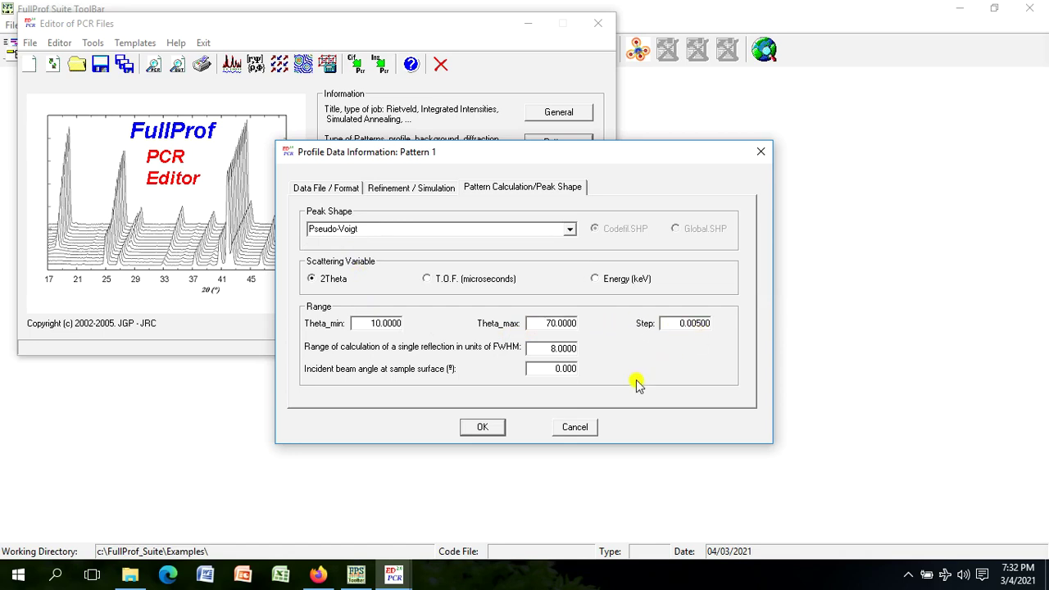
{"action": "left_click", "coordinate": [487, 427]}
{"action": "left_click", "coordinate": [506, 390]}
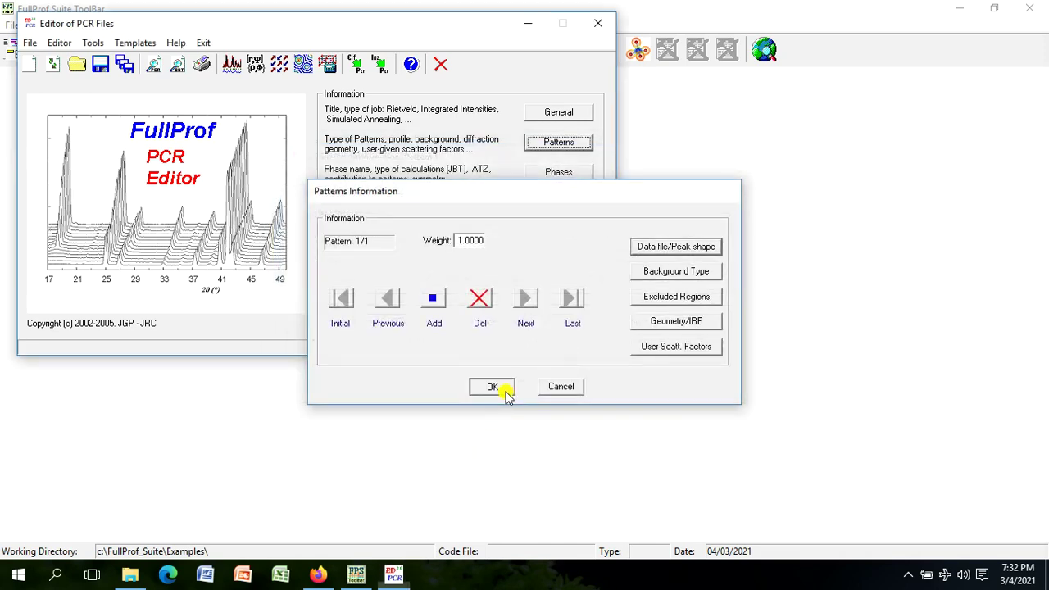
Step: Add a phase named Cubic and set its calculation to Profile Matching with constant scale factor
{"action": "left_click", "coordinate": [558, 174]}
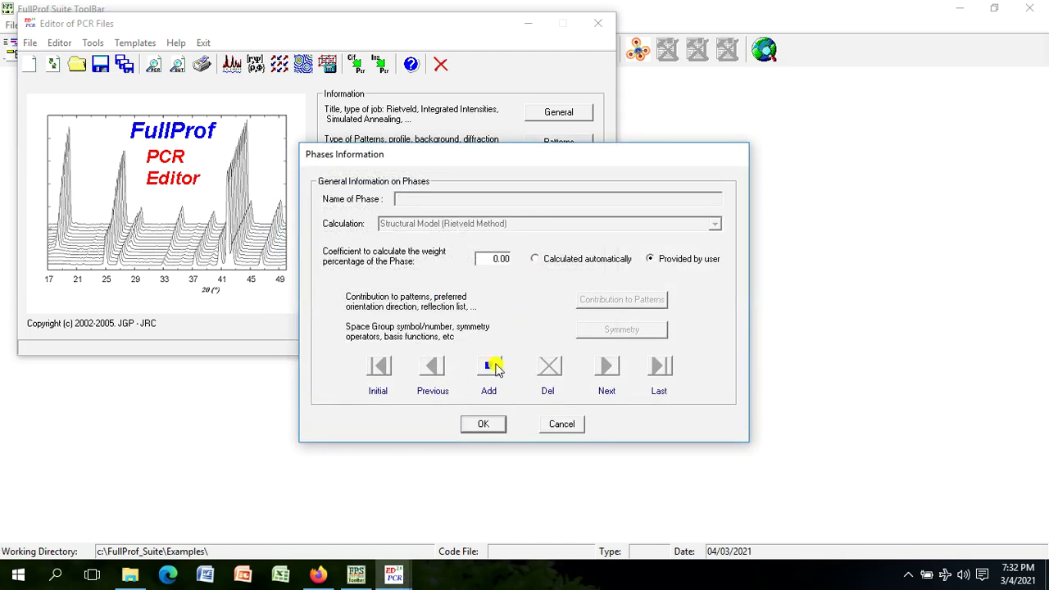
{"action": "left_click", "coordinate": [490, 368]}
{"action": "left_click", "coordinate": [552, 370]}
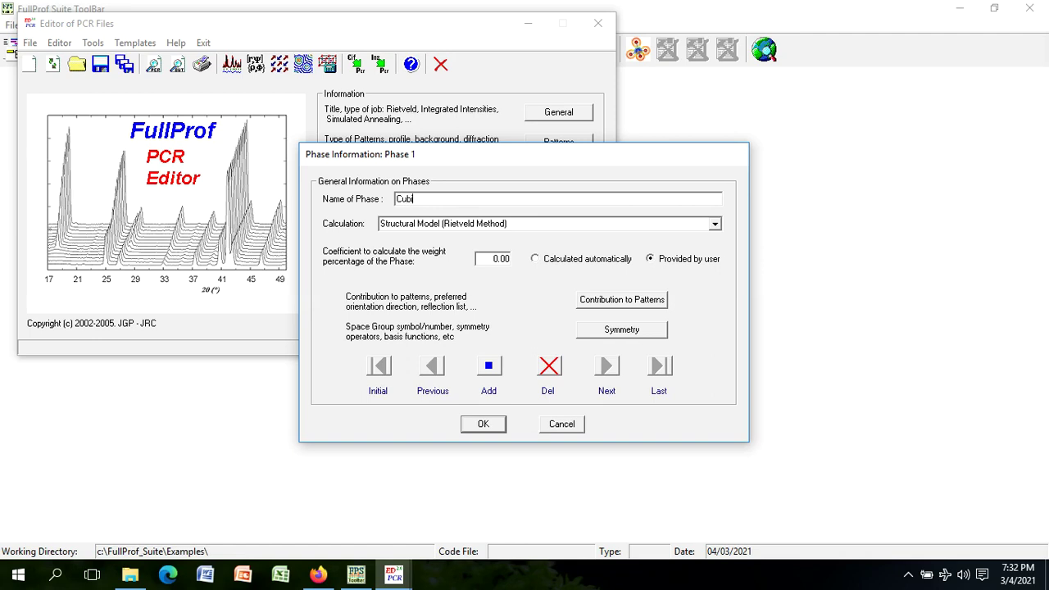
{"action": "left_click", "coordinate": [712, 223]}
{"action": "left_click", "coordinate": [715, 257]}
{"action": "left_click", "coordinate": [716, 258]}
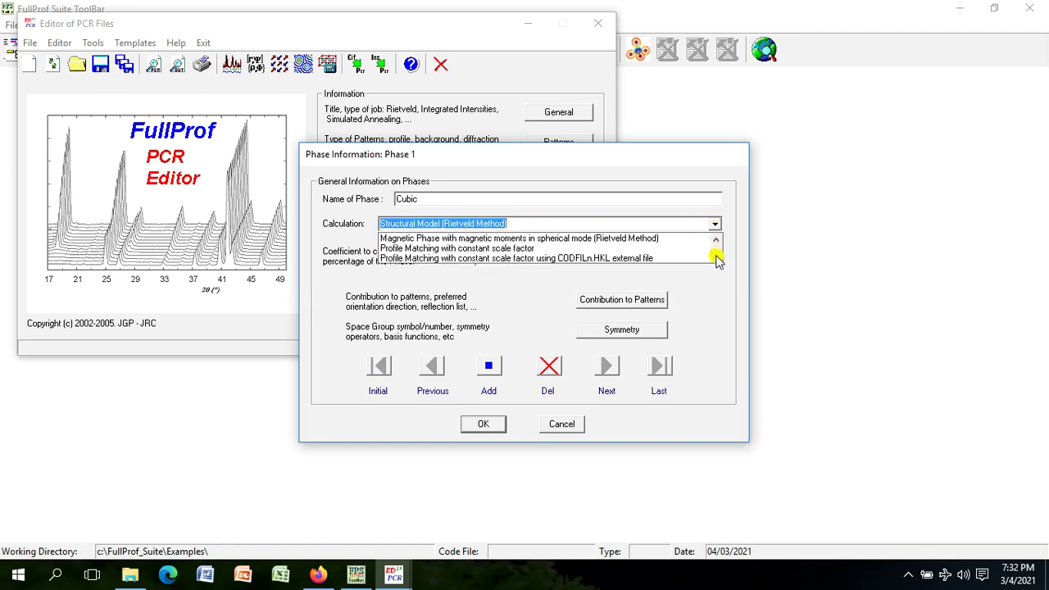
{"action": "left_click", "coordinate": [525, 248]}
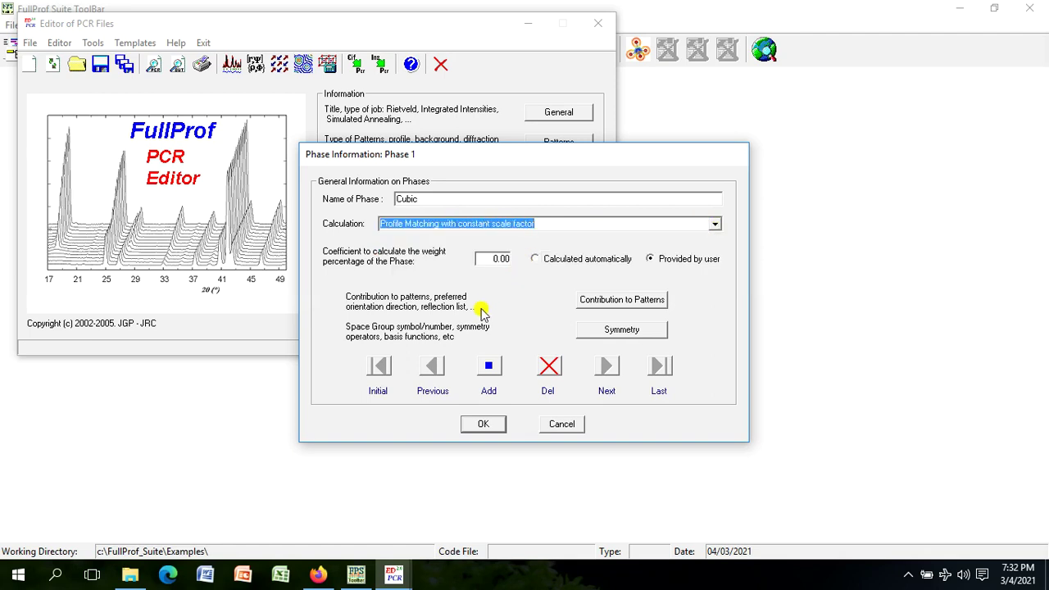
Step: Make the Cubic phase contribute to Pattern 1 and set its peak shape to Pseudo-Voigt
{"action": "left_click", "coordinate": [607, 300]}
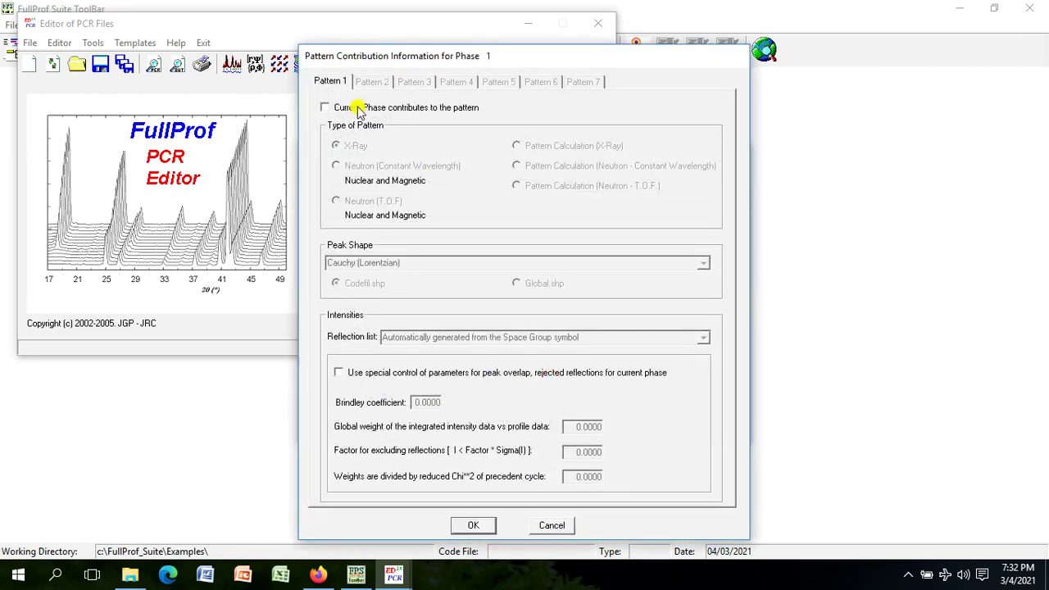
{"action": "left_click", "coordinate": [358, 110]}
{"action": "left_click", "coordinate": [703, 263]}
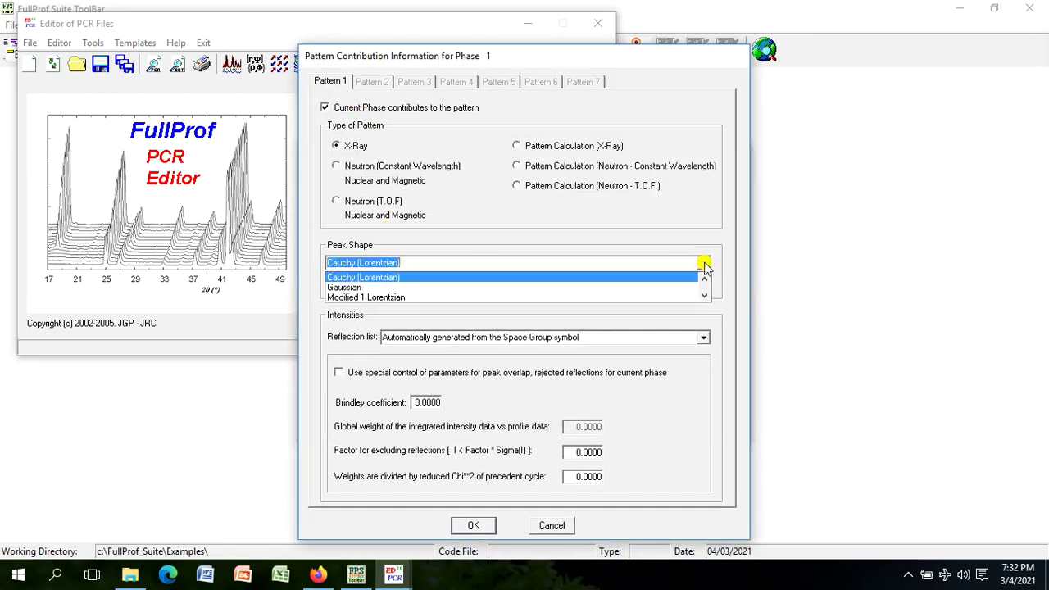
{"action": "left_click", "coordinate": [704, 296]}
{"action": "left_click", "coordinate": [704, 296]}
{"action": "left_click", "coordinate": [704, 295]}
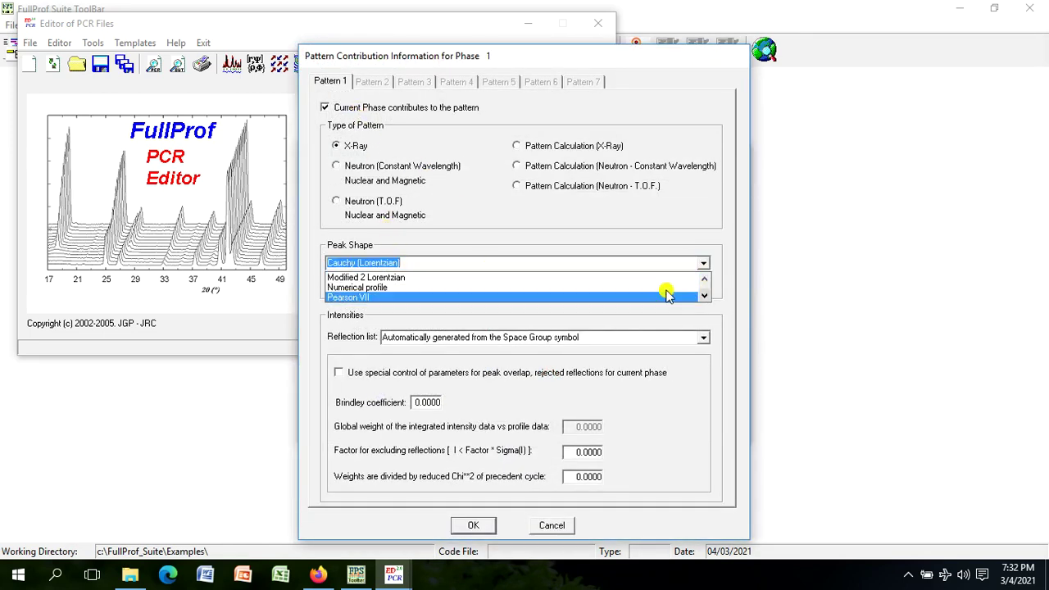
{"action": "left_click", "coordinate": [706, 298]}
{"action": "left_click", "coordinate": [488, 308]}
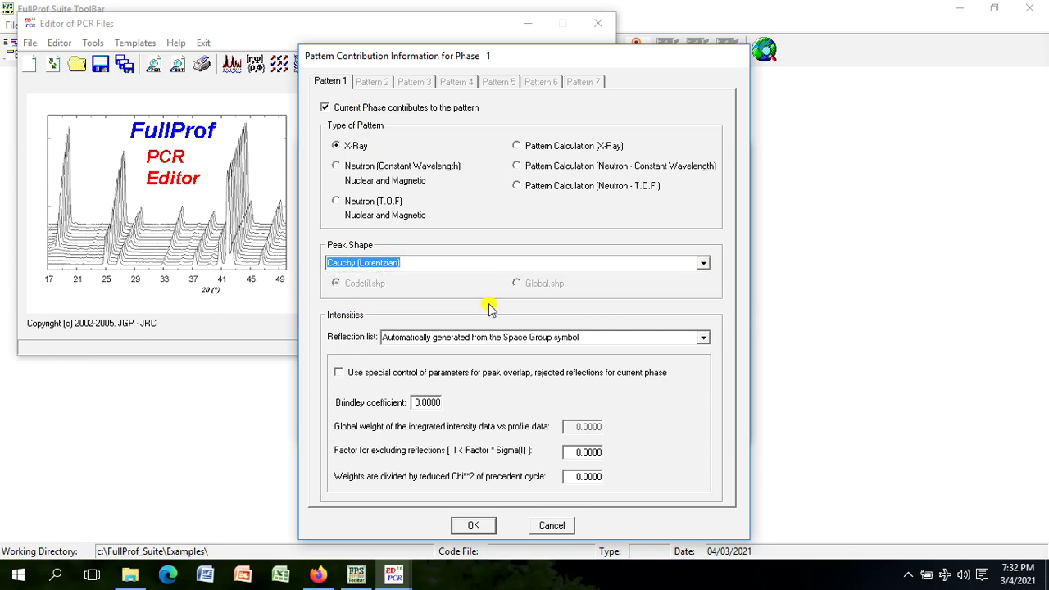
{"action": "left_click", "coordinate": [703, 262]}
{"action": "left_click", "coordinate": [704, 298]}
{"action": "left_click", "coordinate": [704, 299]}
{"action": "left_click", "coordinate": [705, 298]}
{"action": "left_click", "coordinate": [705, 299]}
{"action": "left_click", "coordinate": [705, 298]}
{"action": "left_click", "coordinate": [705, 299]}
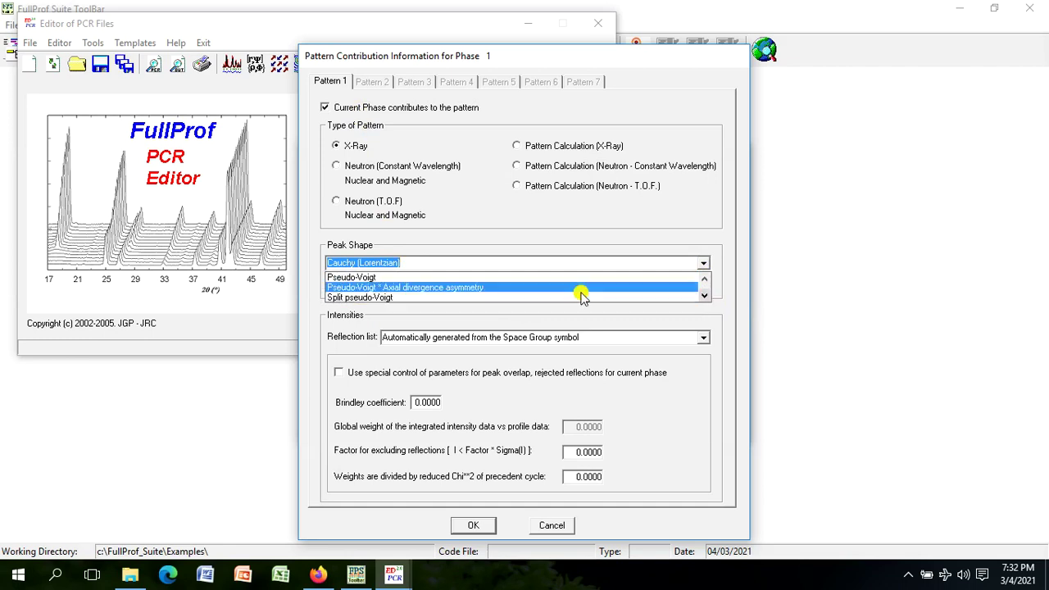
{"action": "left_click", "coordinate": [382, 279]}
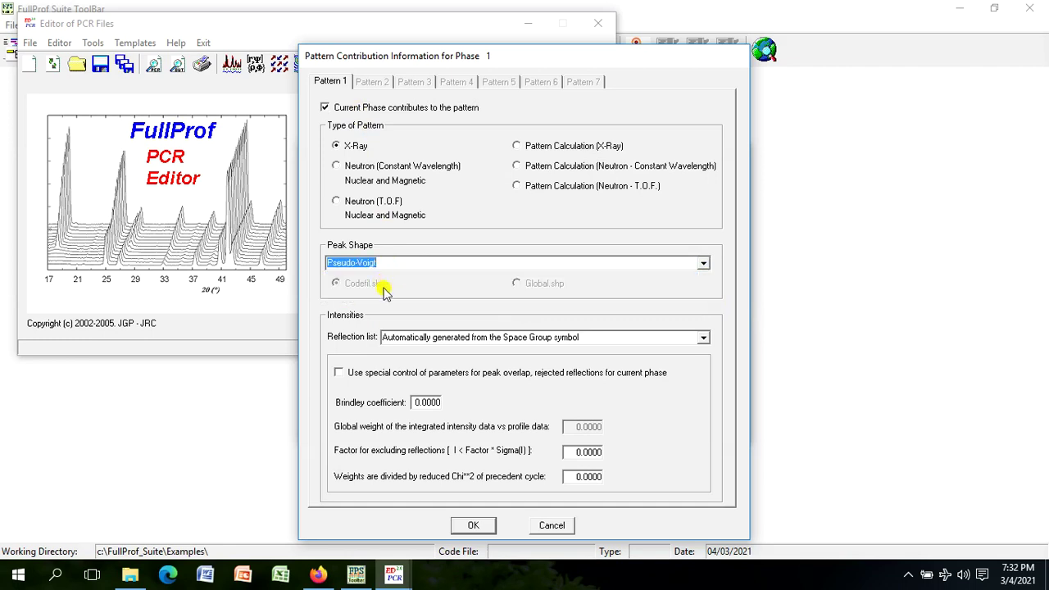
Step: Enable special control of parameters for peak overlap and rejected reflections, and accept the pattern contribution settings
{"action": "left_click", "coordinate": [403, 374]}
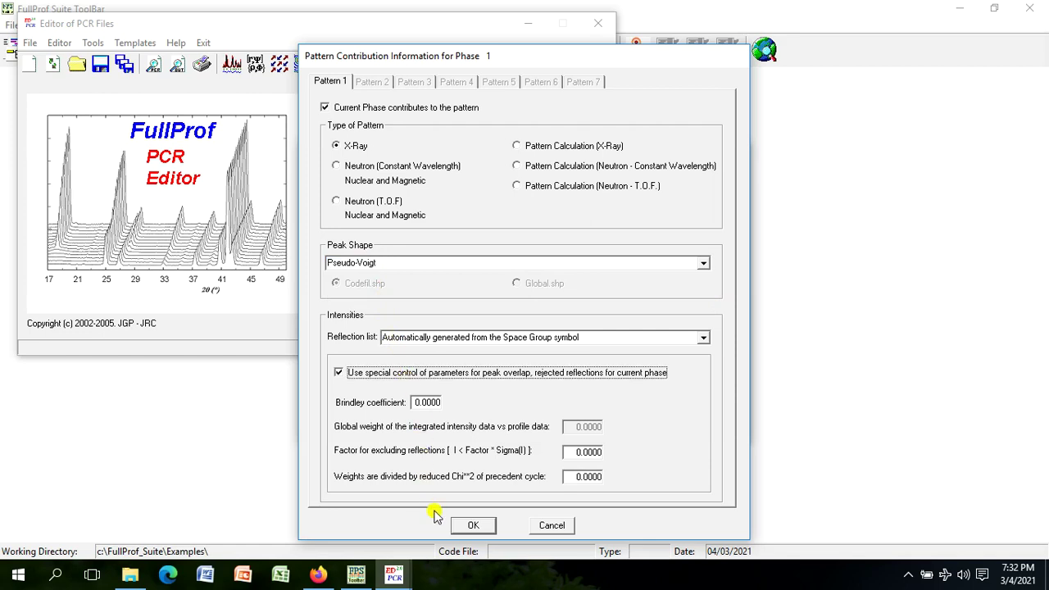
{"action": "left_click", "coordinate": [469, 525]}
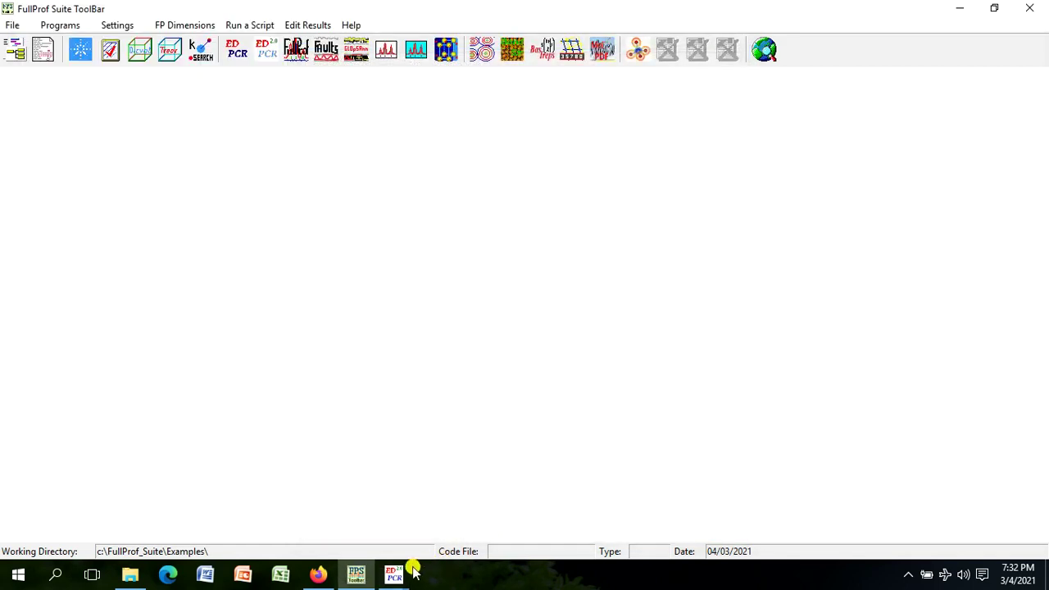
{"action": "left_click", "coordinate": [397, 574]}
{"action": "left_click", "coordinate": [476, 529]}
Step: Set the phase's space group to F d -3 m with automatically generated symmetry operators, and accept the phase information
{"action": "left_click", "coordinate": [608, 331]}
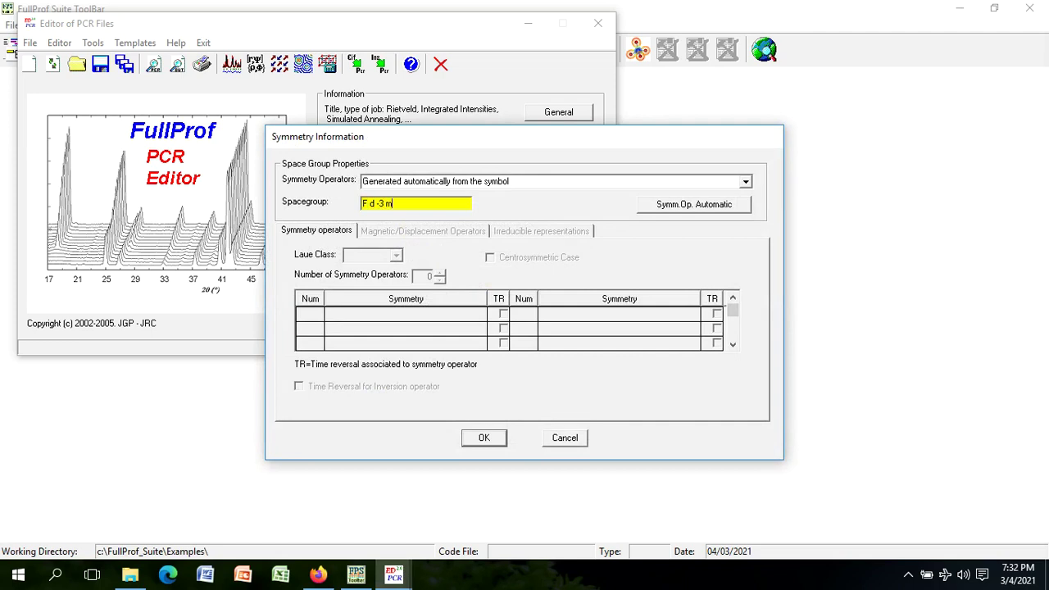
{"action": "left_click", "coordinate": [662, 204]}
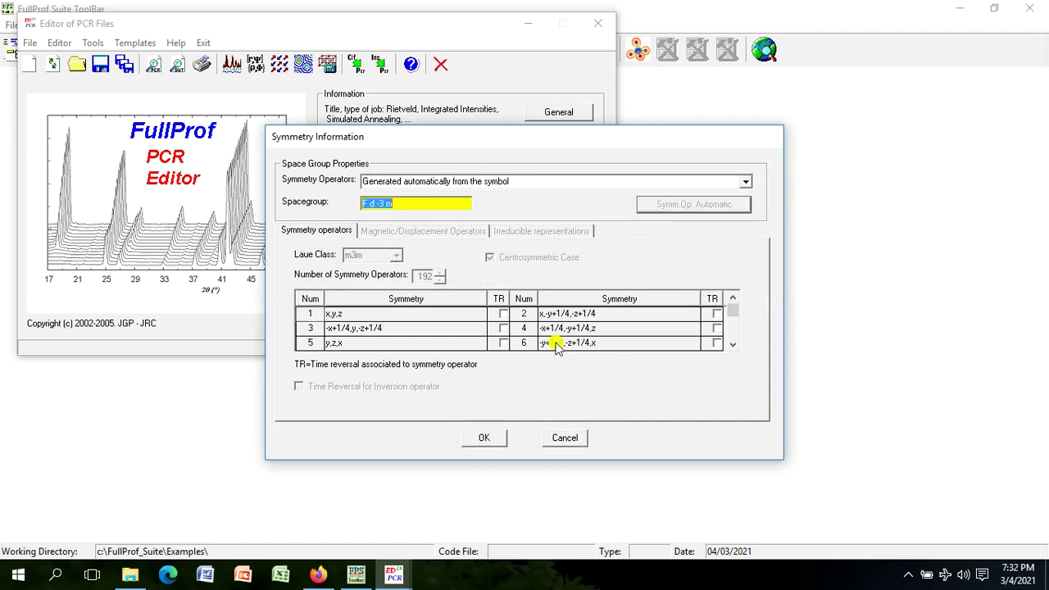
{"action": "left_click", "coordinate": [489, 438]}
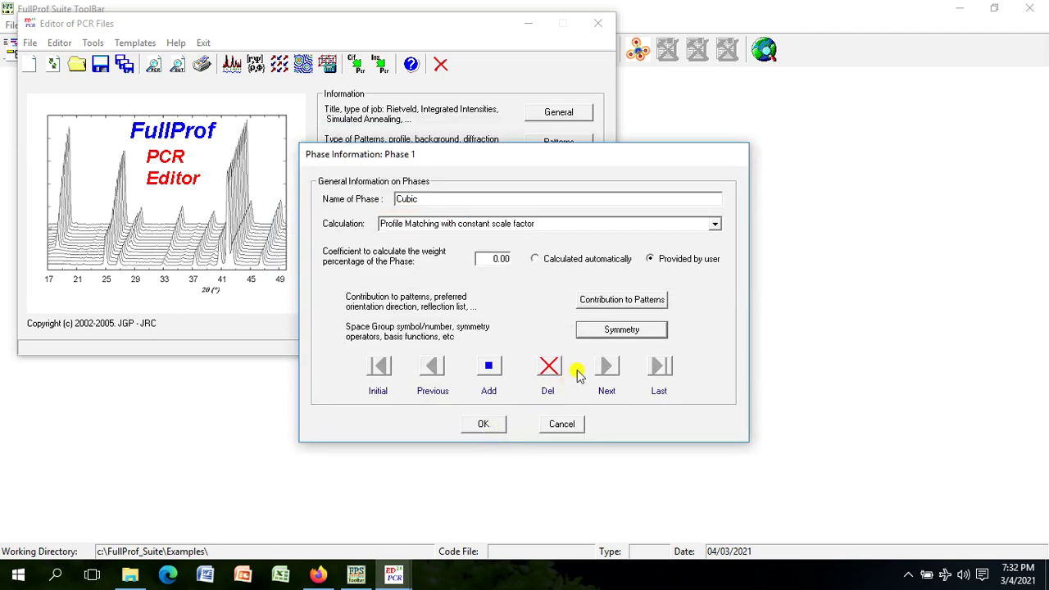
{"action": "left_click", "coordinate": [482, 425]}
{"action": "left_click", "coordinate": [394, 574]}
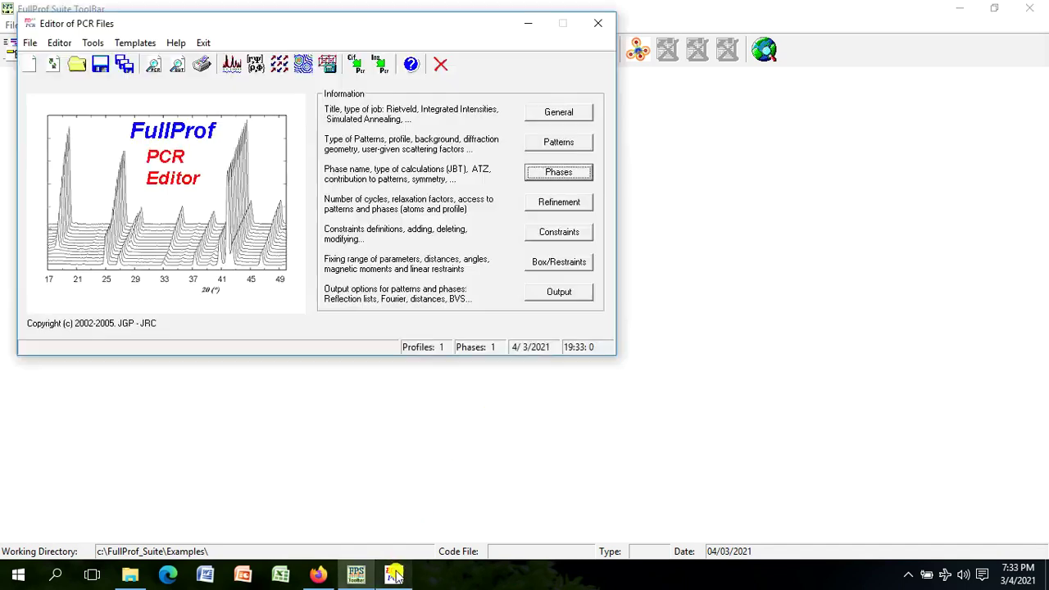
Step: In the refinement profile parameters of Phase 1, set cell parameters a, b and c to 8.35
{"action": "left_click", "coordinate": [569, 204]}
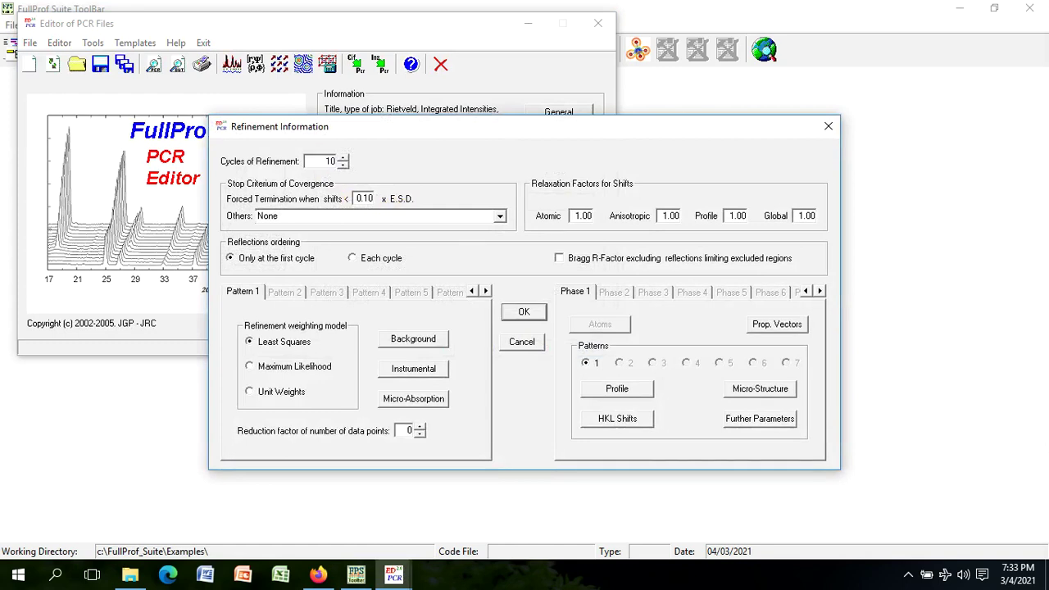
{"action": "left_click", "coordinate": [617, 388]}
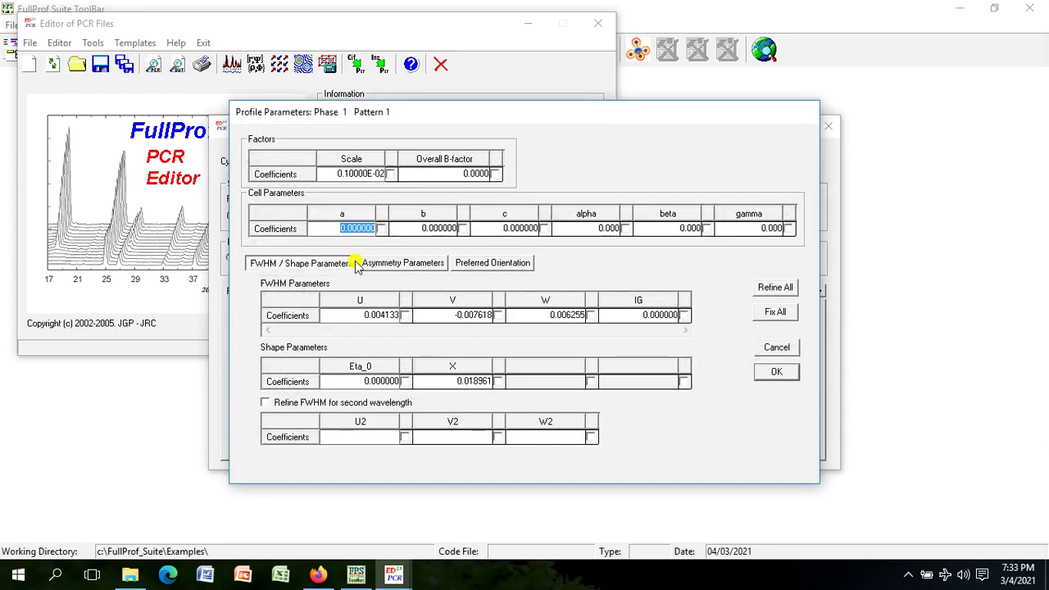
{"action": "type", "text": "5"}
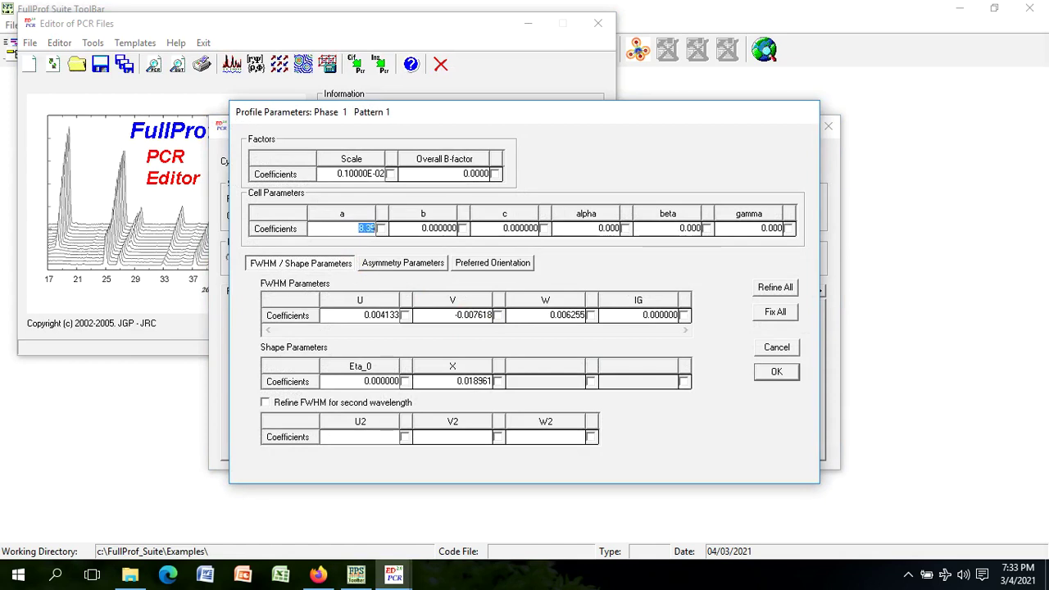
{"action": "left_click", "coordinate": [407, 230]}
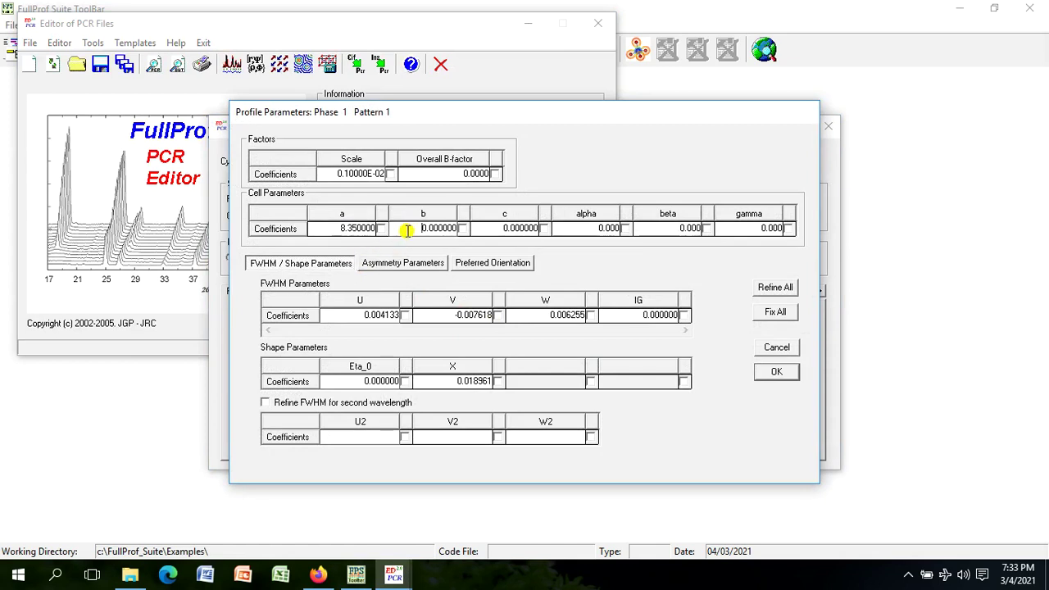
{"action": "type", "text": "8.35"}
{"action": "left_click", "coordinate": [481, 231]}
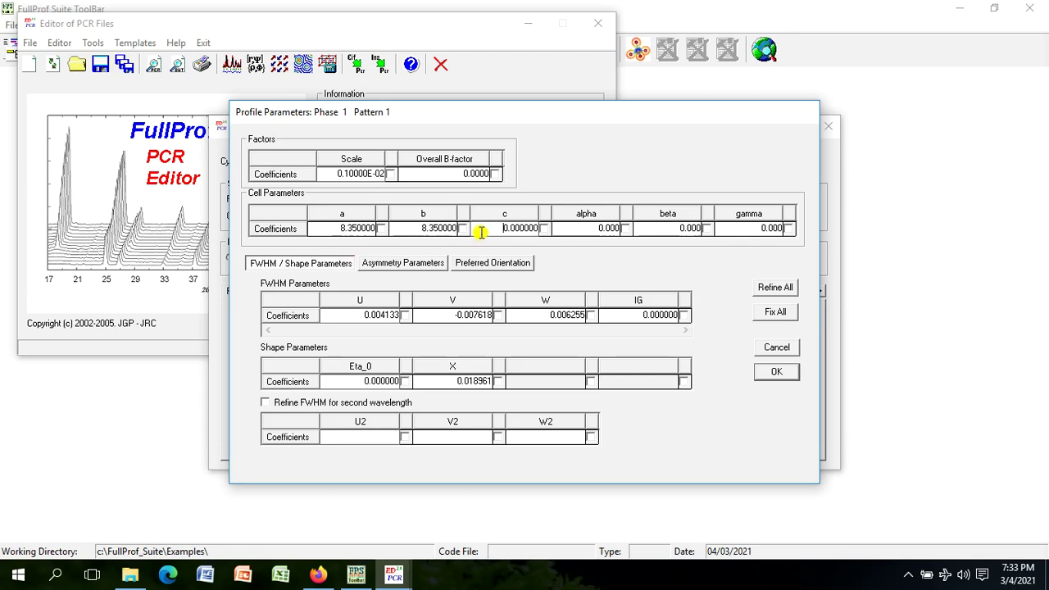
{"action": "type", "text": "8.35"}
Step: Set the cell angles alpha, beta and gamma to 90, and accept the profile and refinement settings
{"action": "left_click", "coordinate": [577, 235]}
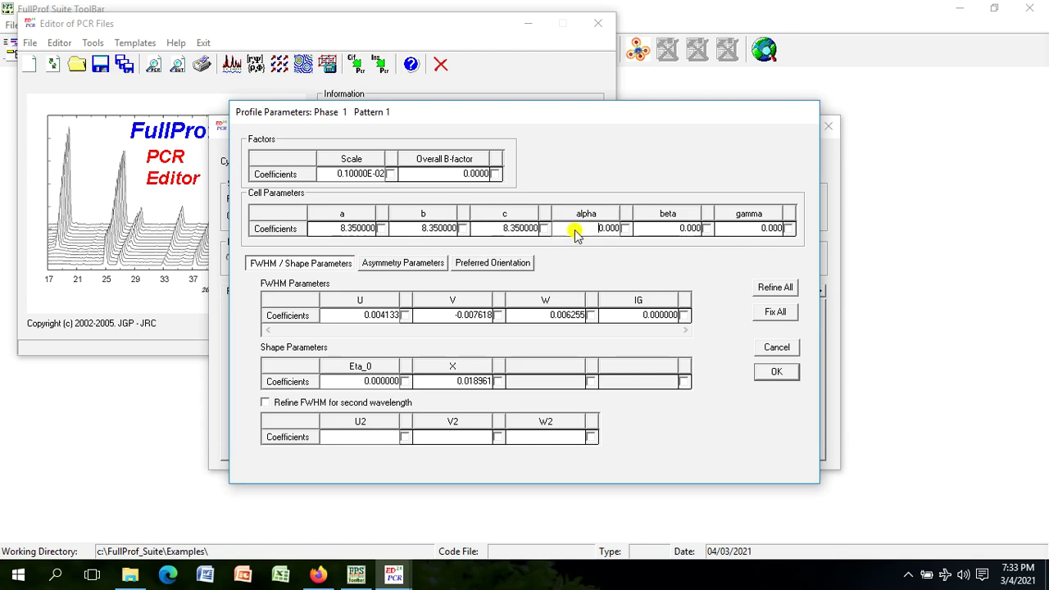
{"action": "left_click", "coordinate": [636, 230]}
{"action": "type", "text": "90"}
{"action": "left_click", "coordinate": [740, 235]}
{"action": "left_click", "coordinate": [774, 374]}
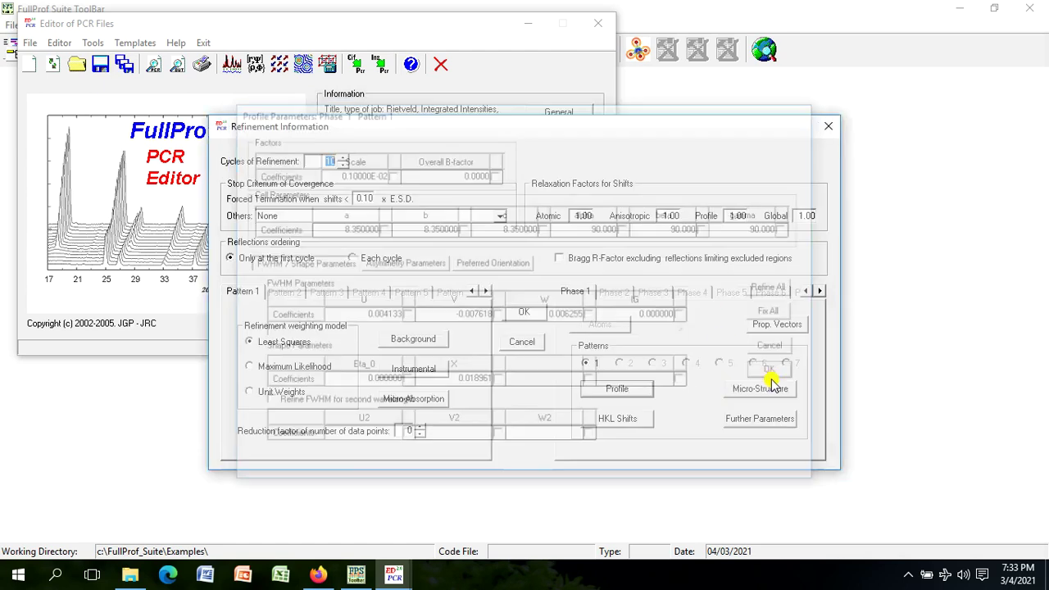
{"action": "left_click", "coordinate": [525, 314]}
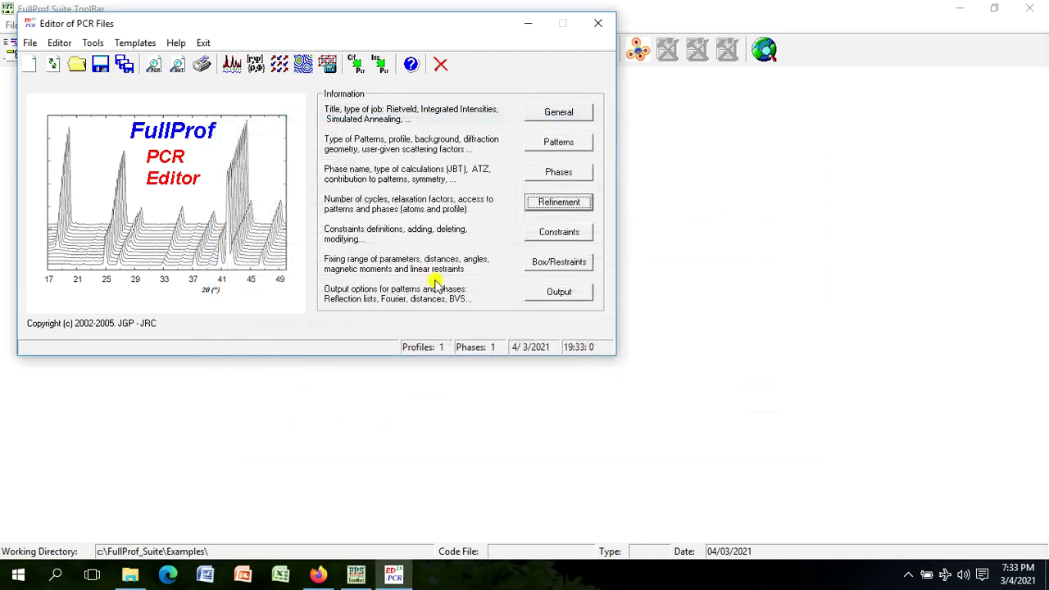
Step: Start the FullProf run and create a new PCR input file named NiFe2O4 in the Desktop's NFO folder
{"action": "left_click", "coordinate": [233, 66]}
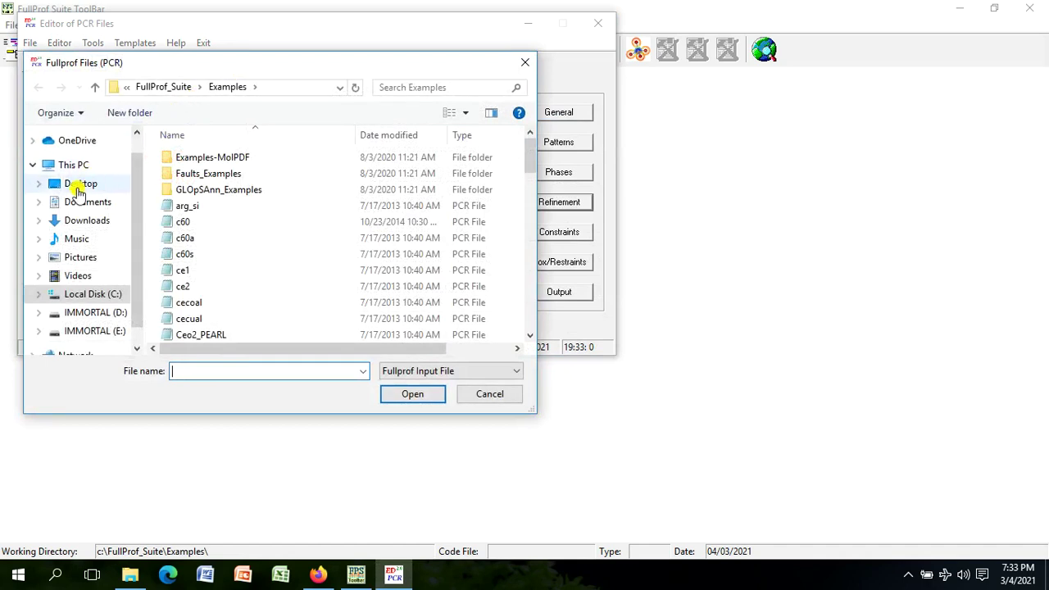
{"action": "left_click", "coordinate": [78, 186]}
{"action": "double_click", "coordinate": [384, 264]}
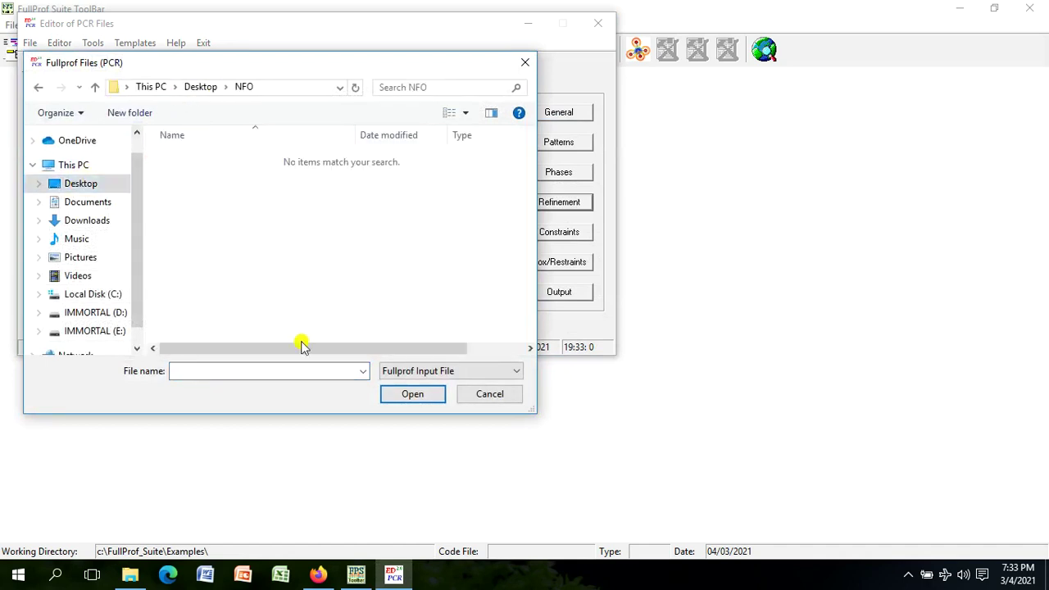
{"action": "left_click", "coordinate": [298, 369]}
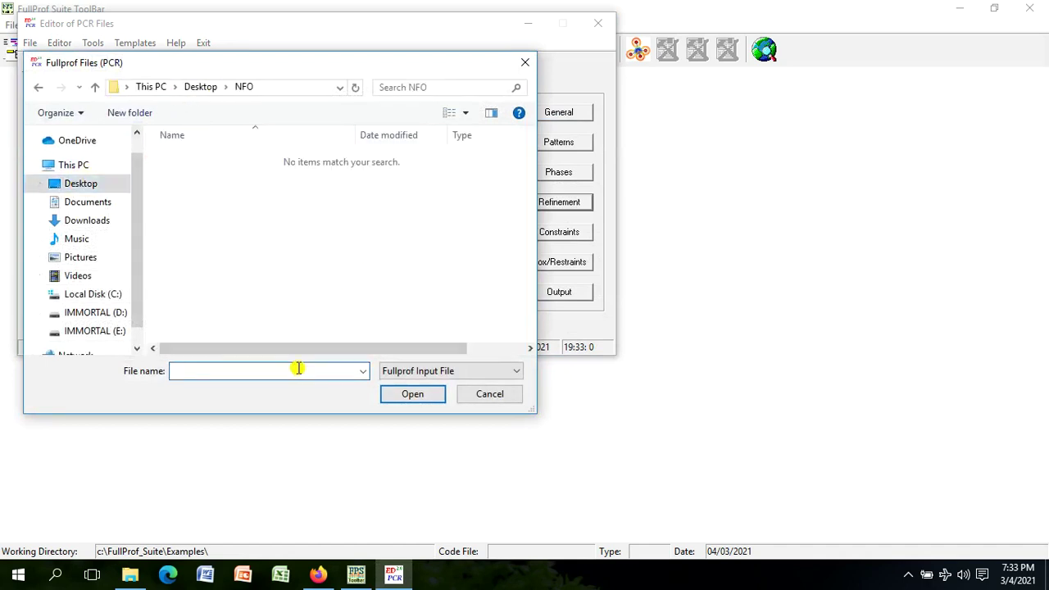
{"action": "type", "text": "N"}
{"action": "left_click", "coordinate": [265, 387]}
{"action": "left_click", "coordinate": [266, 370]}
{"action": "key", "text": "BackSpace"}
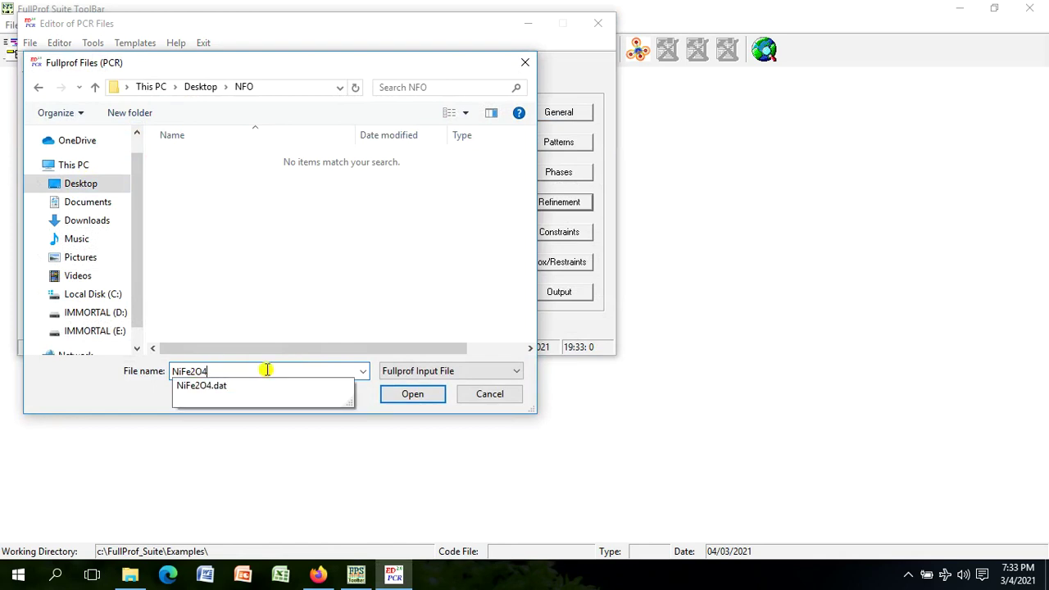
{"action": "left_click", "coordinate": [301, 295]}
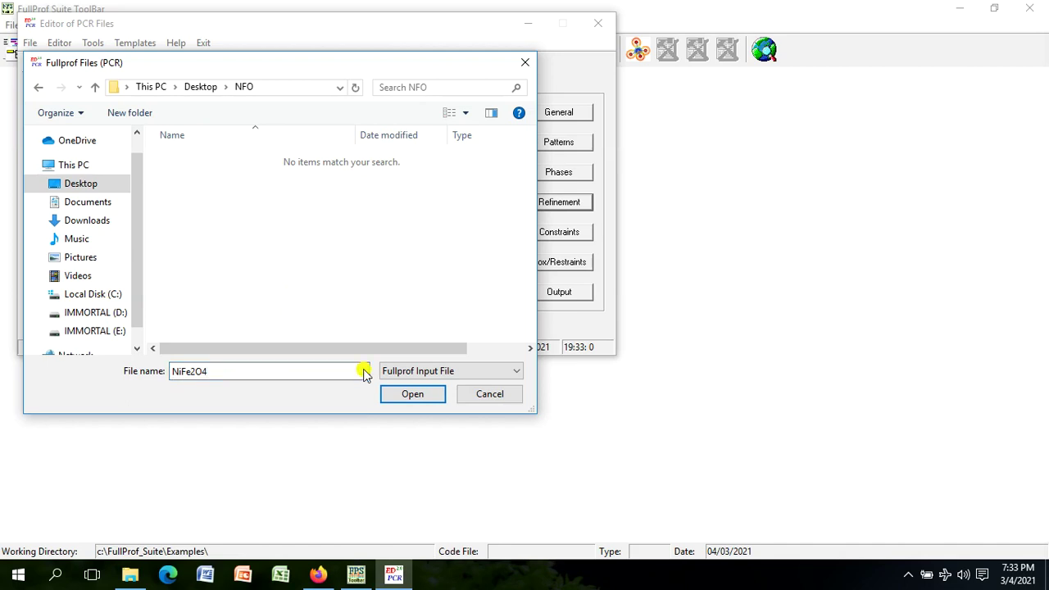
{"action": "left_click", "coordinate": [395, 394]}
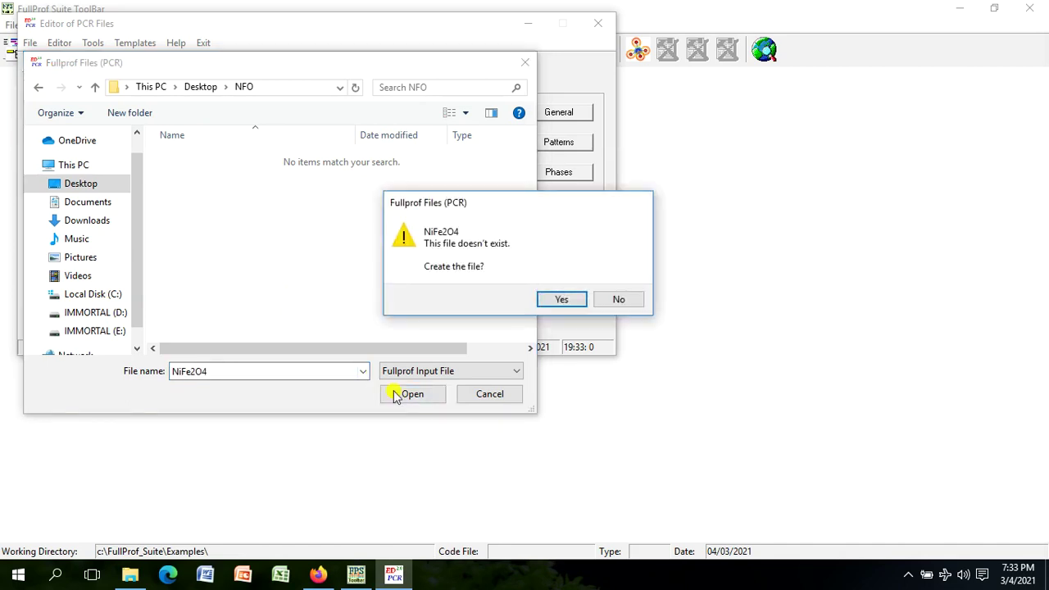
{"action": "left_click", "coordinate": [559, 300]}
Step: Save the PCR file as NiFe2O4 in the Desktop's NFO folder to run the refinement, and exit the FullProf run
{"action": "left_click", "coordinate": [78, 158]}
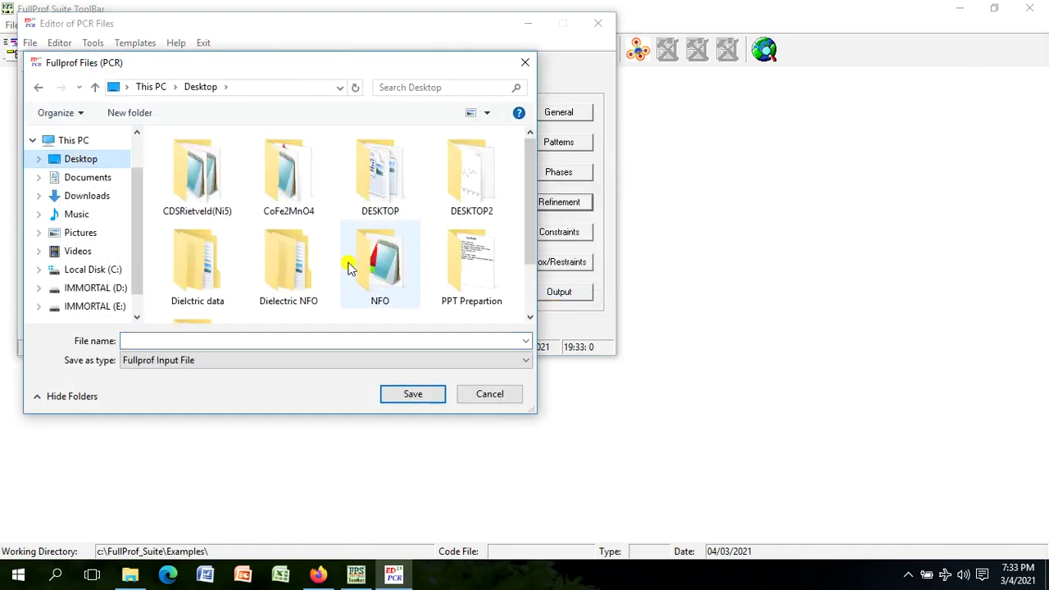
{"action": "double_click", "coordinate": [366, 281]}
{"action": "left_click", "coordinate": [304, 342]}
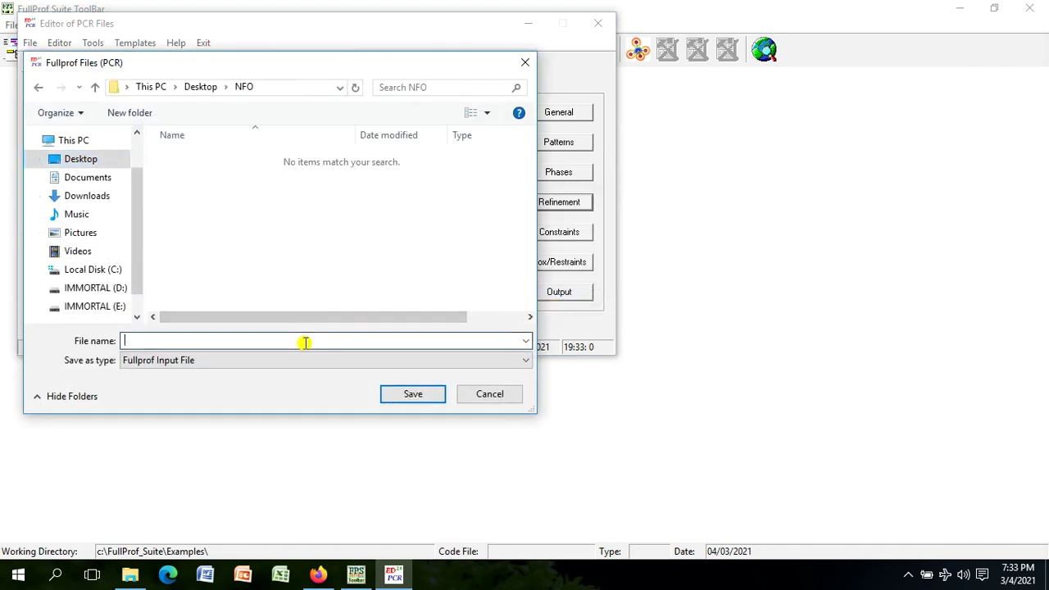
{"action": "type", "text": "N"}
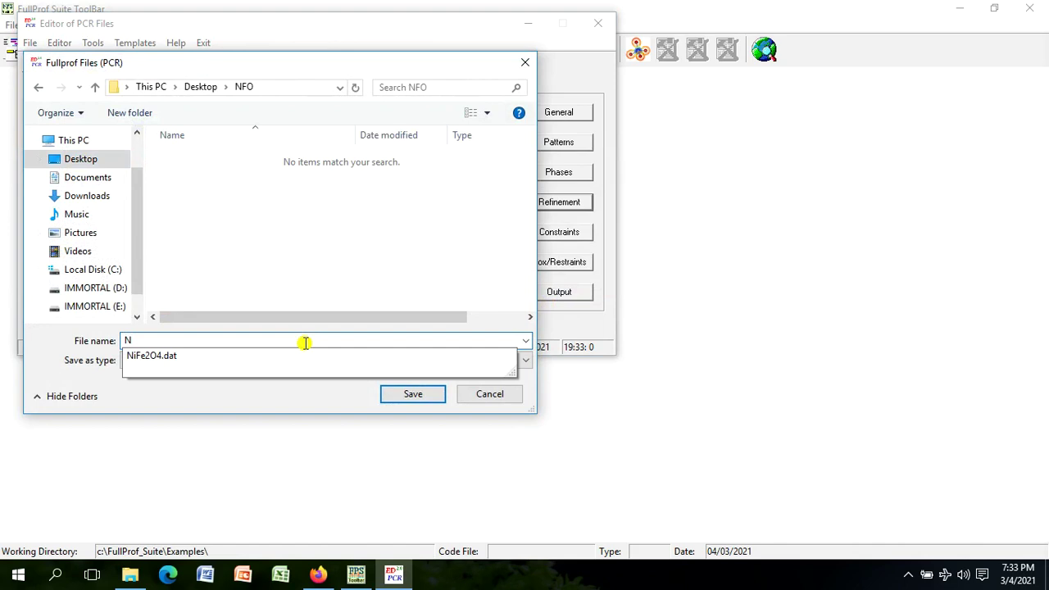
{"action": "left_click", "coordinate": [237, 357]}
{"action": "left_click", "coordinate": [237, 361]}
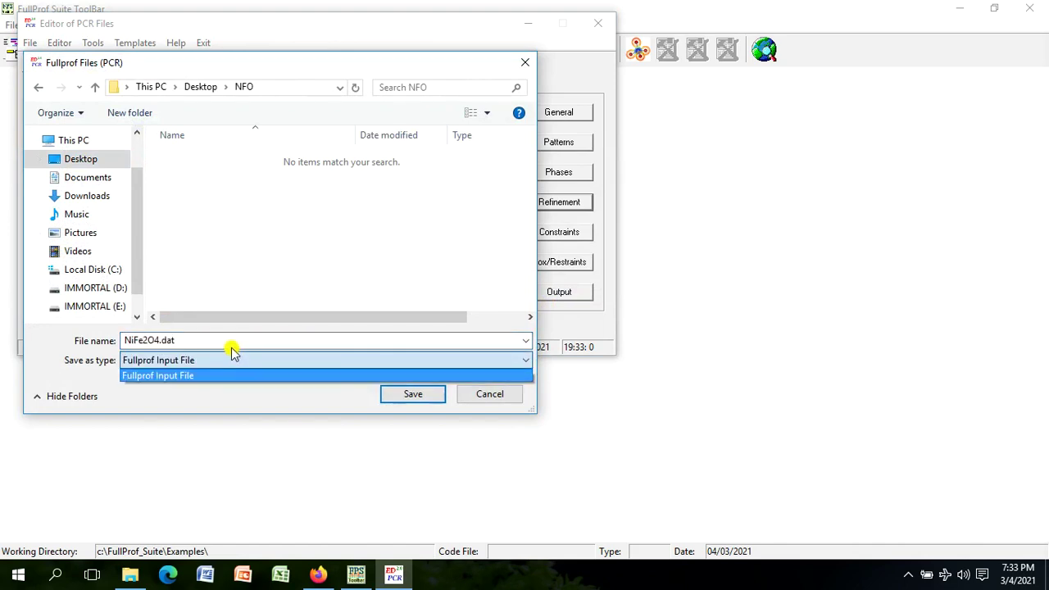
{"action": "left_click", "coordinate": [234, 342]}
{"action": "left_click", "coordinate": [233, 342]}
{"action": "left_click", "coordinate": [233, 342]}
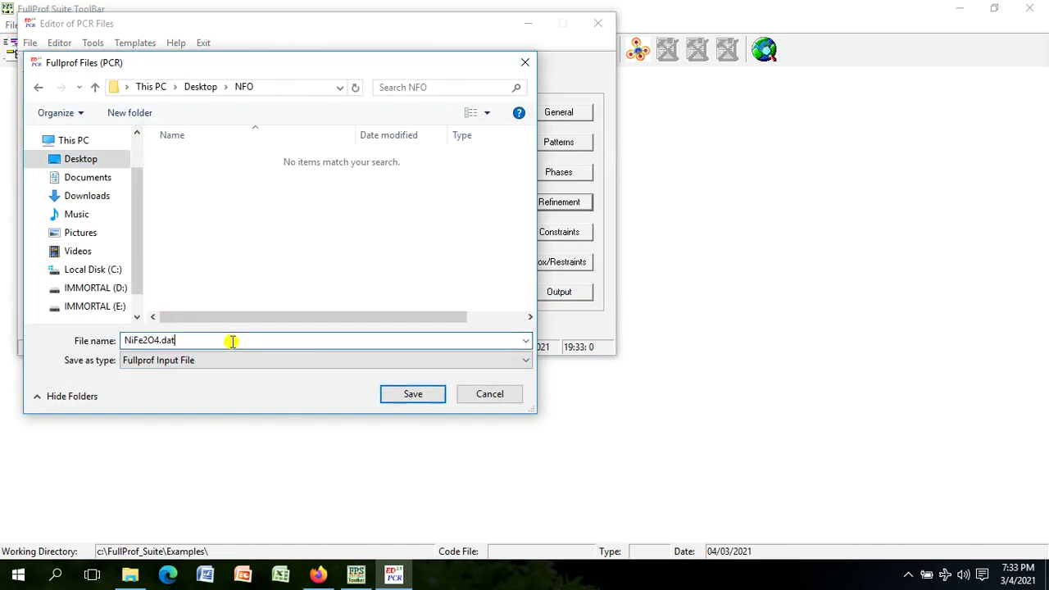
{"action": "key", "text": "BackSpace"}
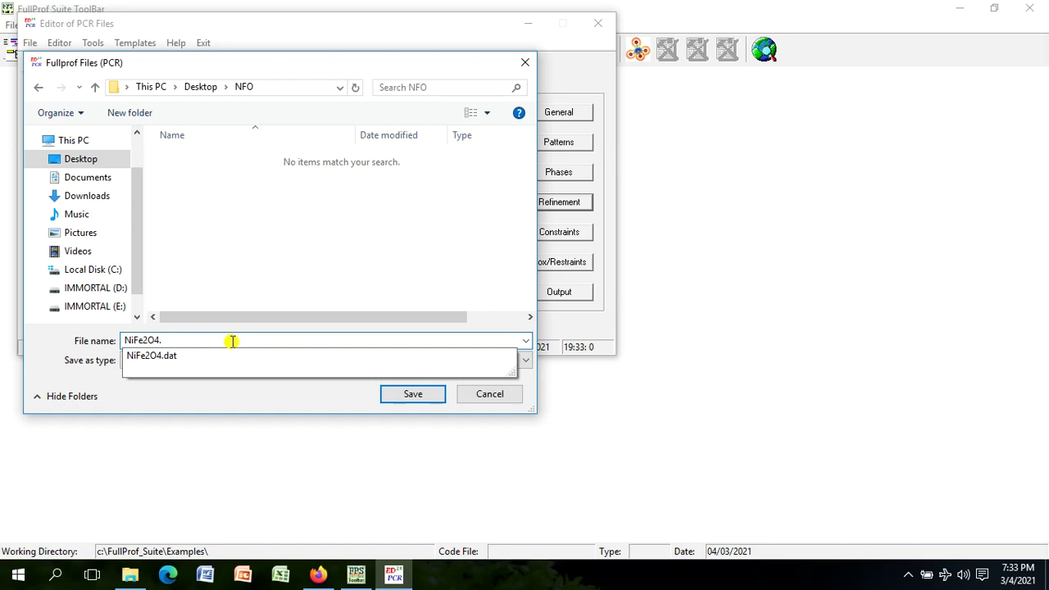
{"action": "left_click", "coordinate": [284, 276]}
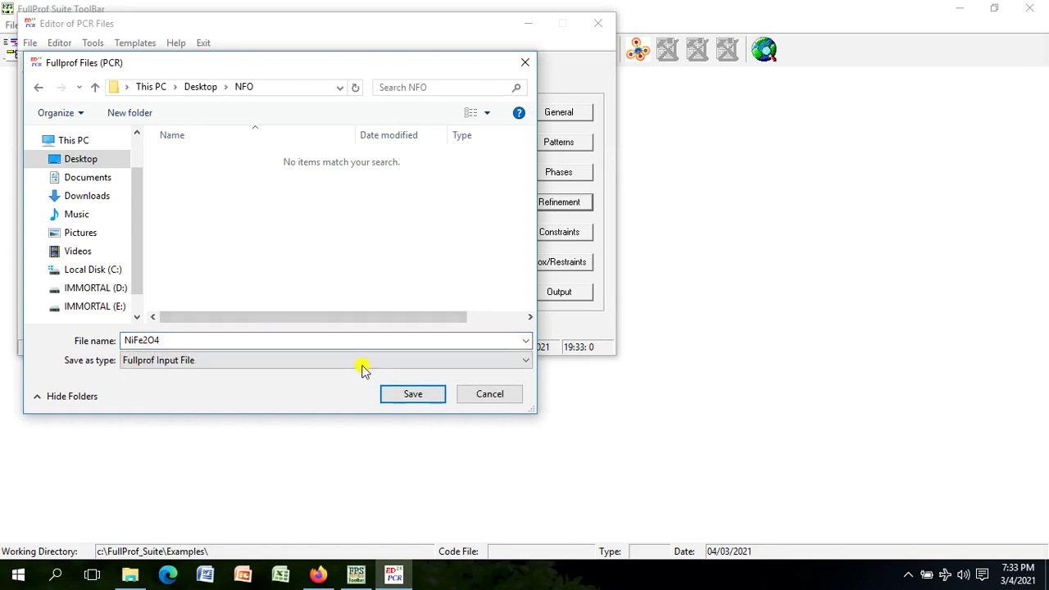
{"action": "left_click", "coordinate": [401, 395]}
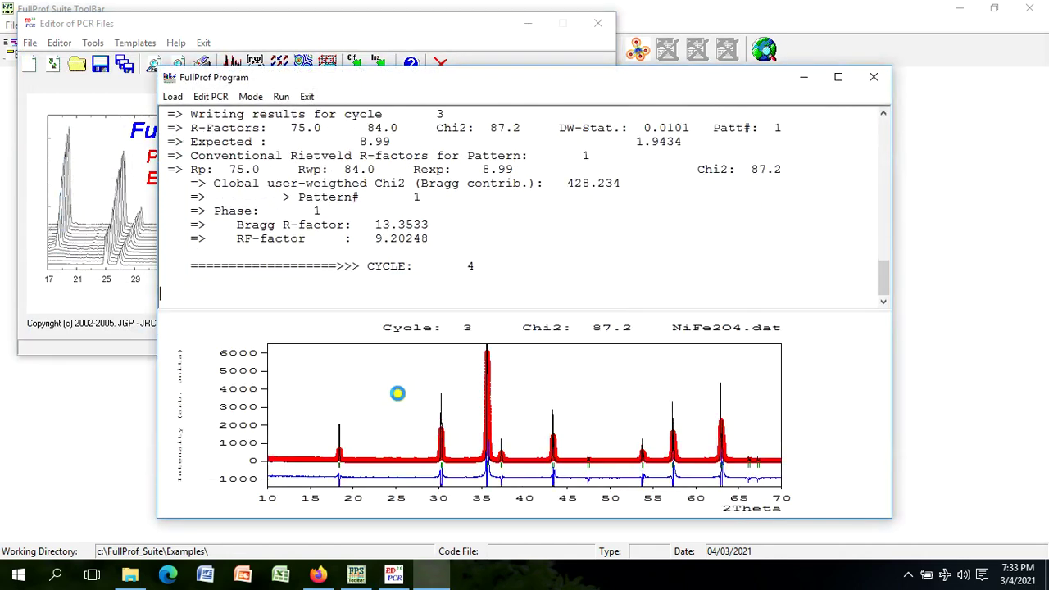
{"action": "left_click", "coordinate": [307, 97]}
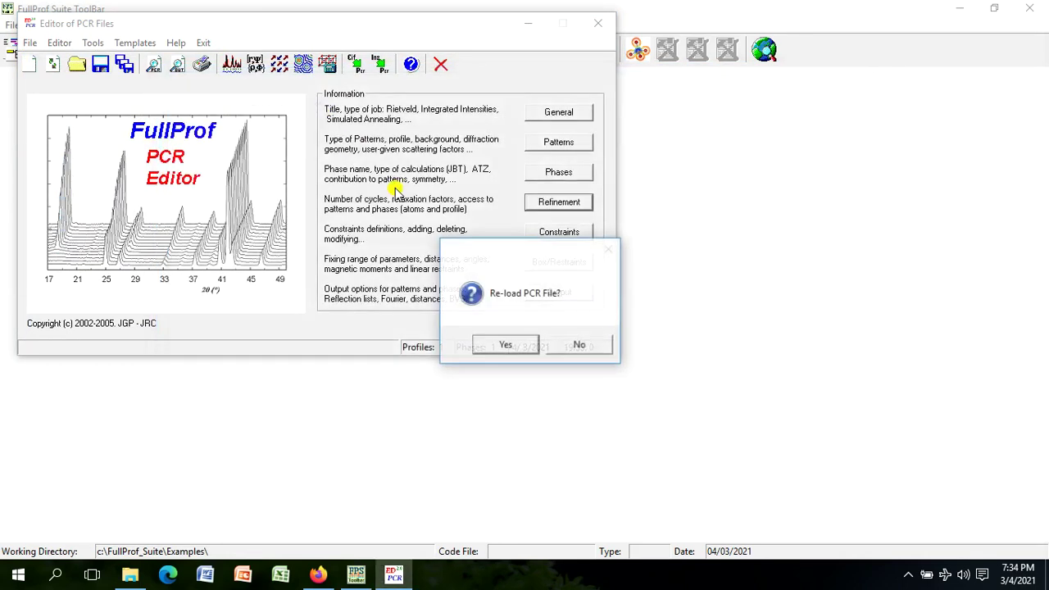
Step: Reload the PCR file, flag Phase 1 cell parameters a, b and c for refinement, and accept the profile and refinement settings
{"action": "left_click", "coordinate": [513, 349]}
{"action": "left_click", "coordinate": [561, 203]}
{"action": "left_click", "coordinate": [606, 395]}
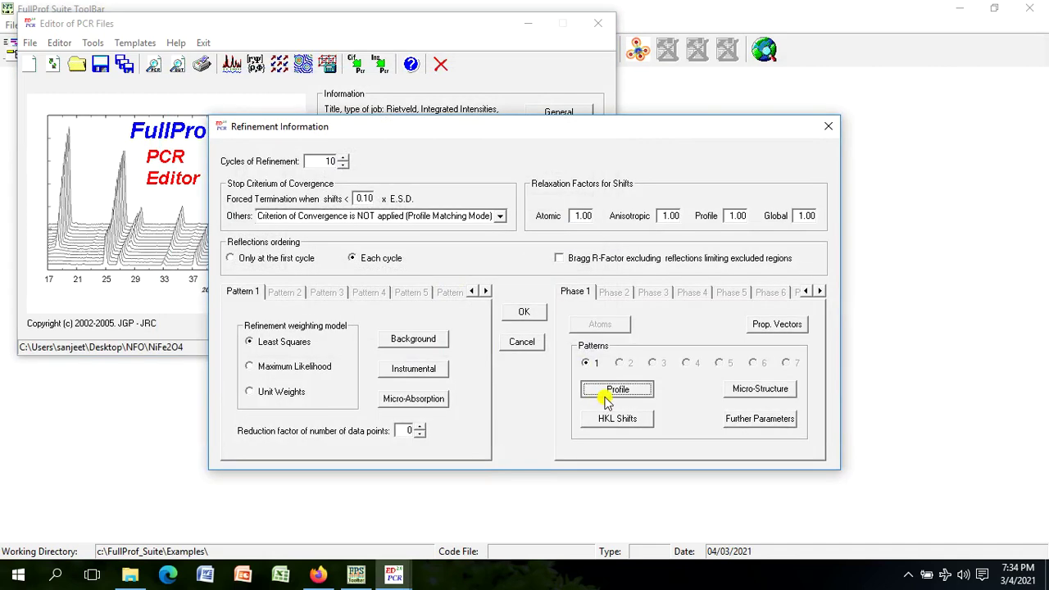
{"action": "left_click", "coordinate": [397, 228]}
{"action": "left_click", "coordinate": [384, 227]}
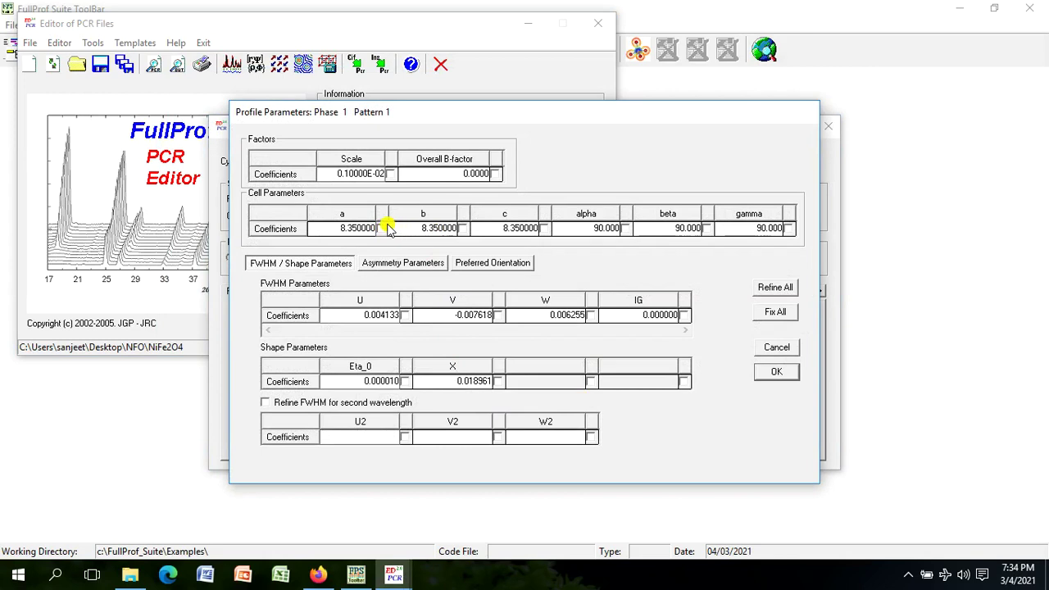
{"action": "left_click", "coordinate": [462, 228]}
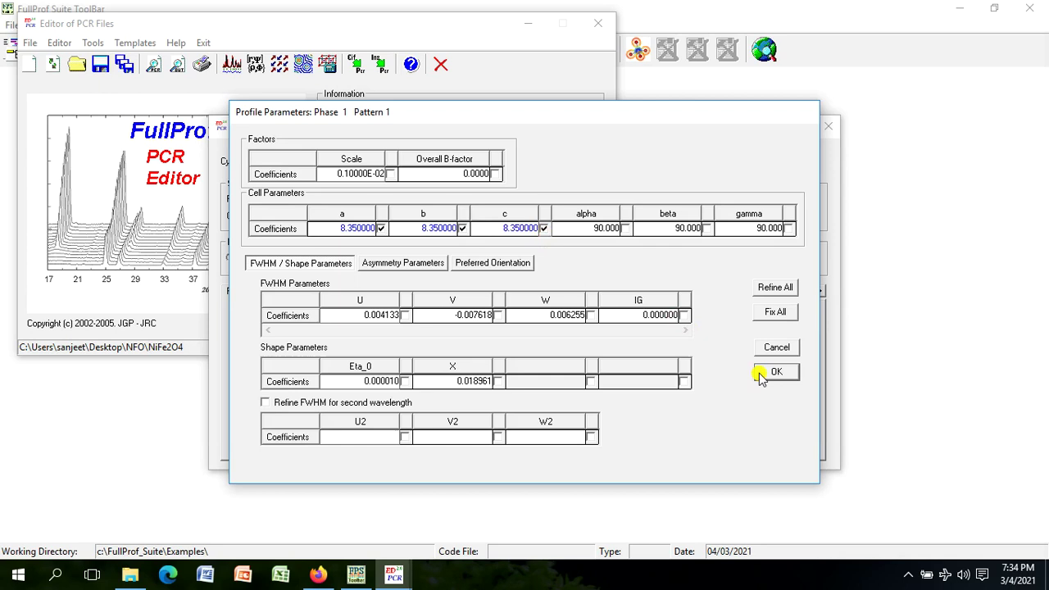
{"action": "left_click", "coordinate": [762, 376]}
{"action": "left_click", "coordinate": [518, 308]}
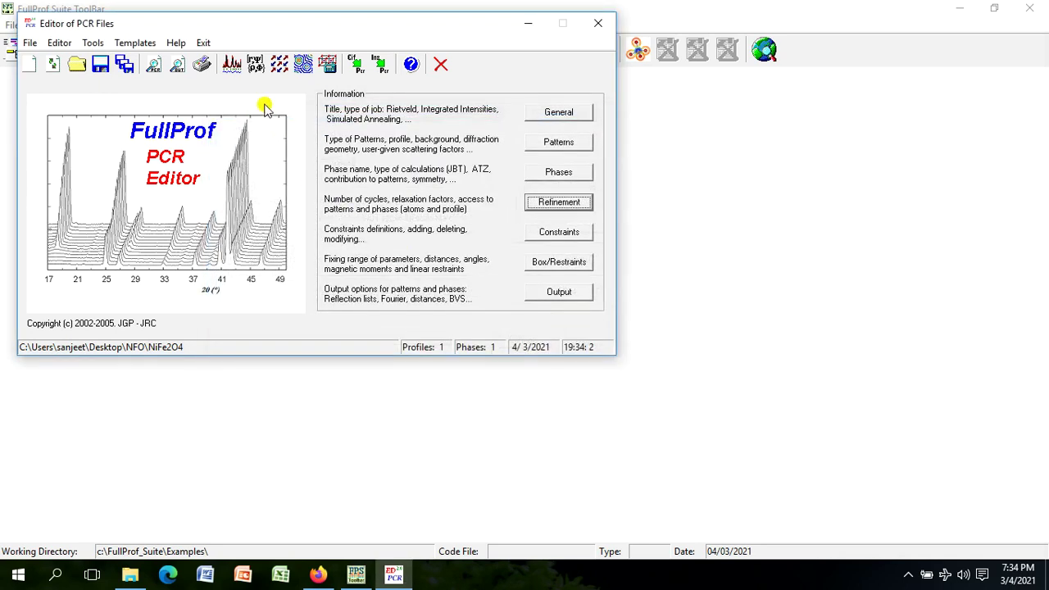
Step: Run the FullProf refinement of the cell parameters, exit the run and reload the updated PCR file
{"action": "left_click", "coordinate": [233, 69]}
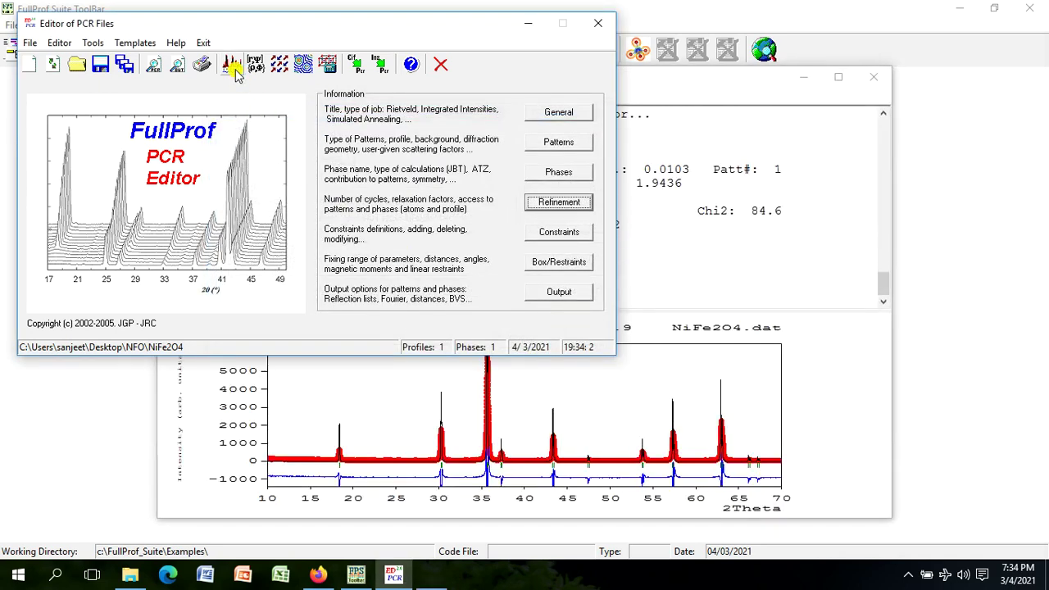
{"action": "left_click", "coordinate": [648, 113]}
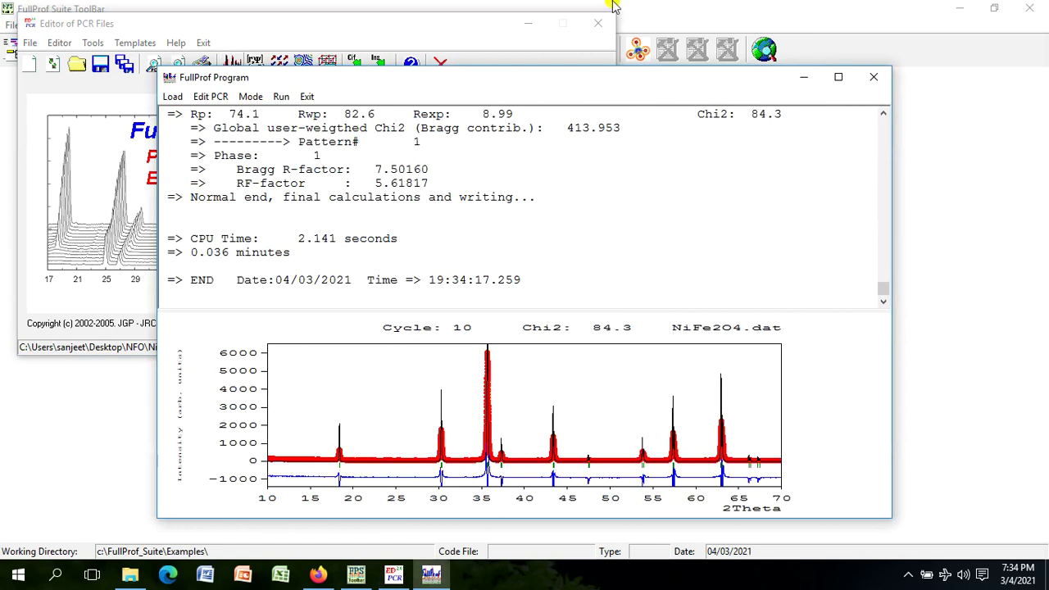
{"action": "left_click", "coordinate": [306, 97]}
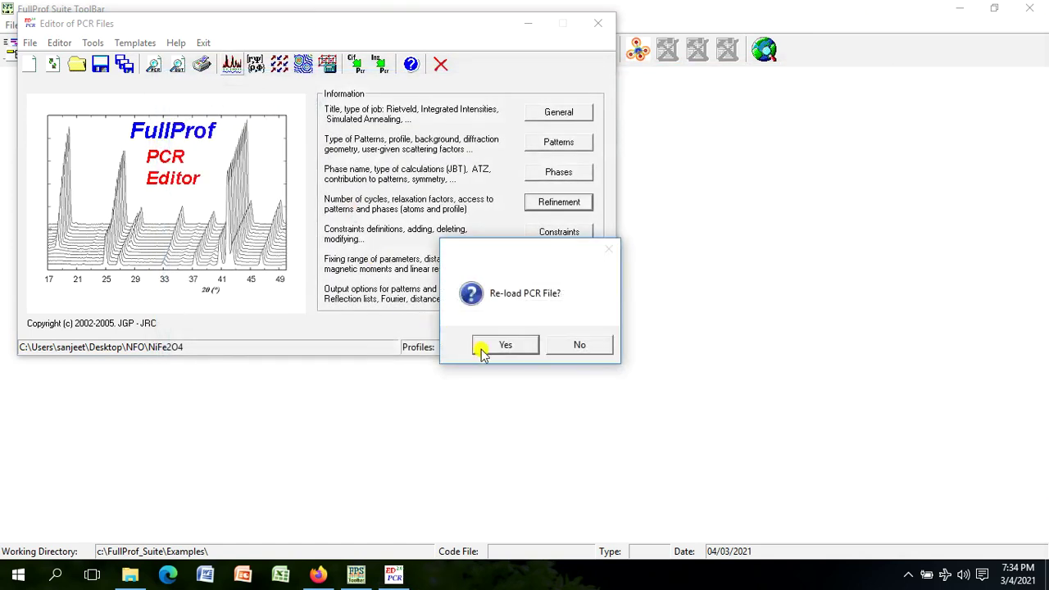
{"action": "left_click", "coordinate": [484, 348]}
Step: Review the refined cell parameters of Phase 1, and flag background polynomial coefficient a_0 of Pattern 1 for refinement
{"action": "left_click", "coordinate": [548, 205]}
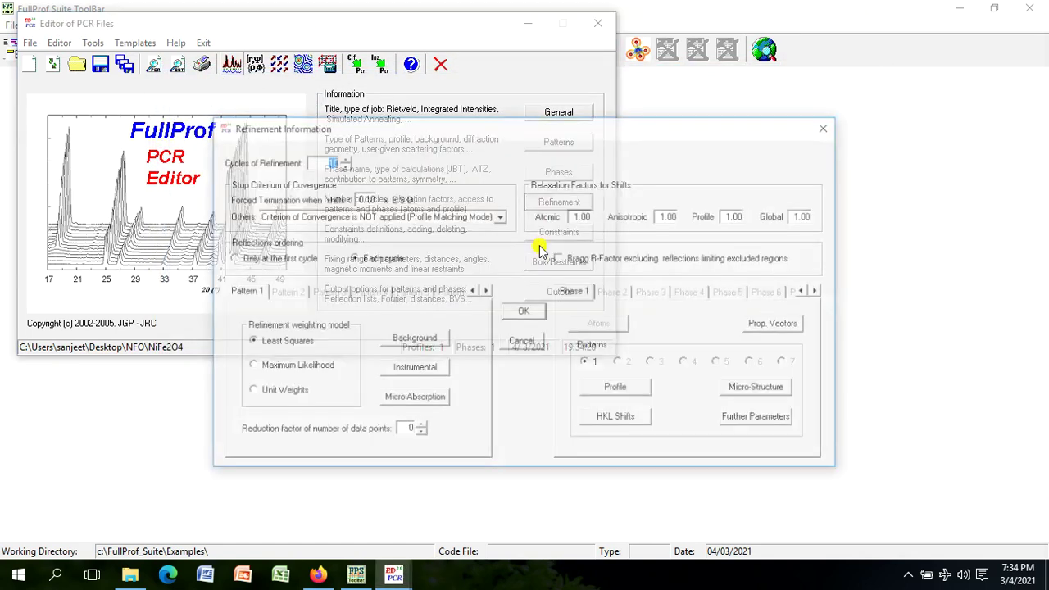
{"action": "left_click", "coordinate": [614, 391]}
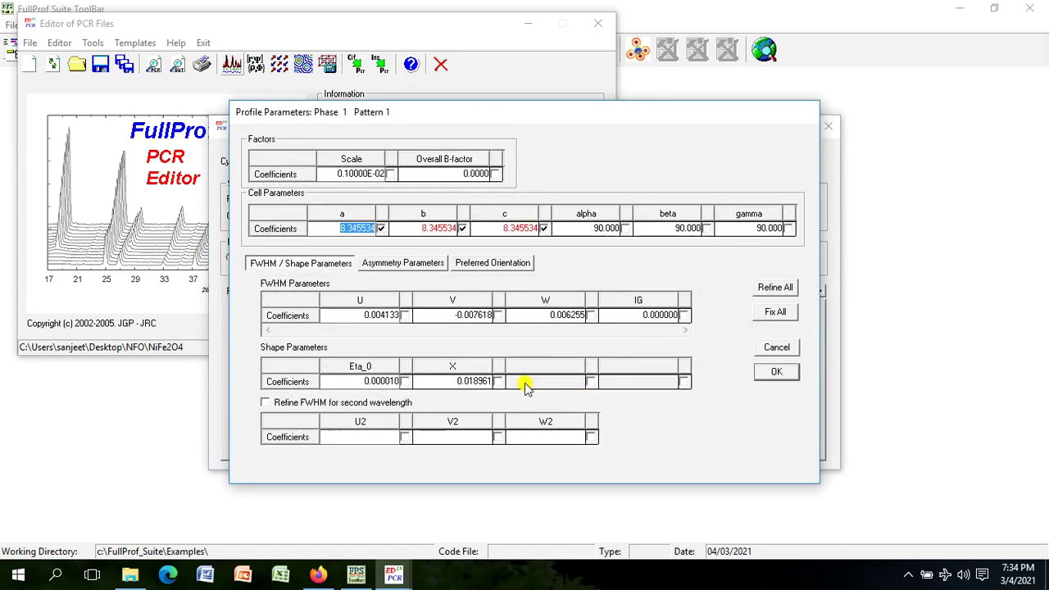
{"action": "left_click", "coordinate": [770, 372]}
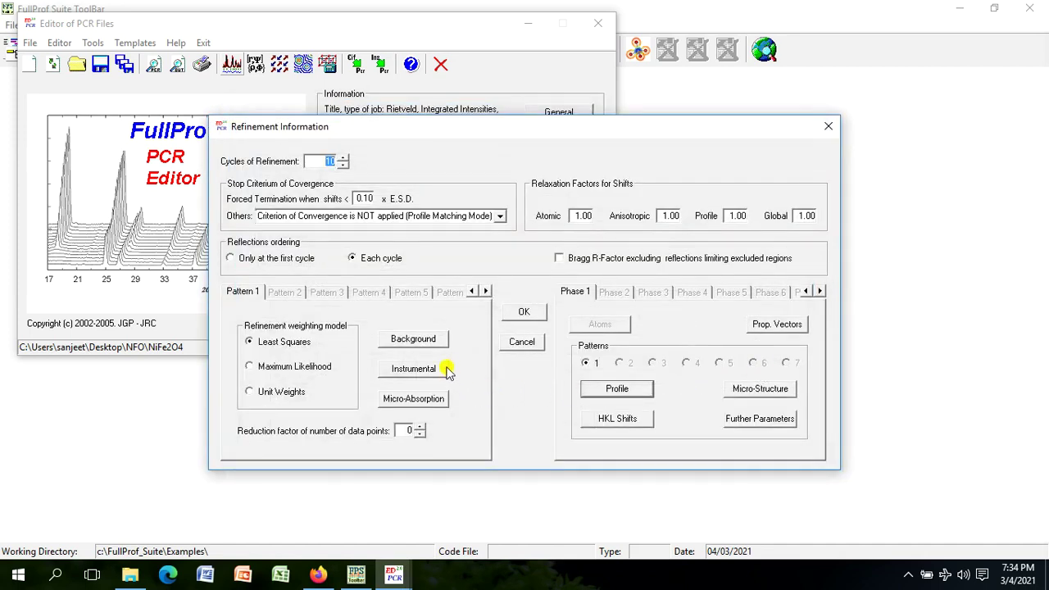
{"action": "left_click", "coordinate": [426, 339]}
{"action": "left_click", "coordinate": [366, 373]}
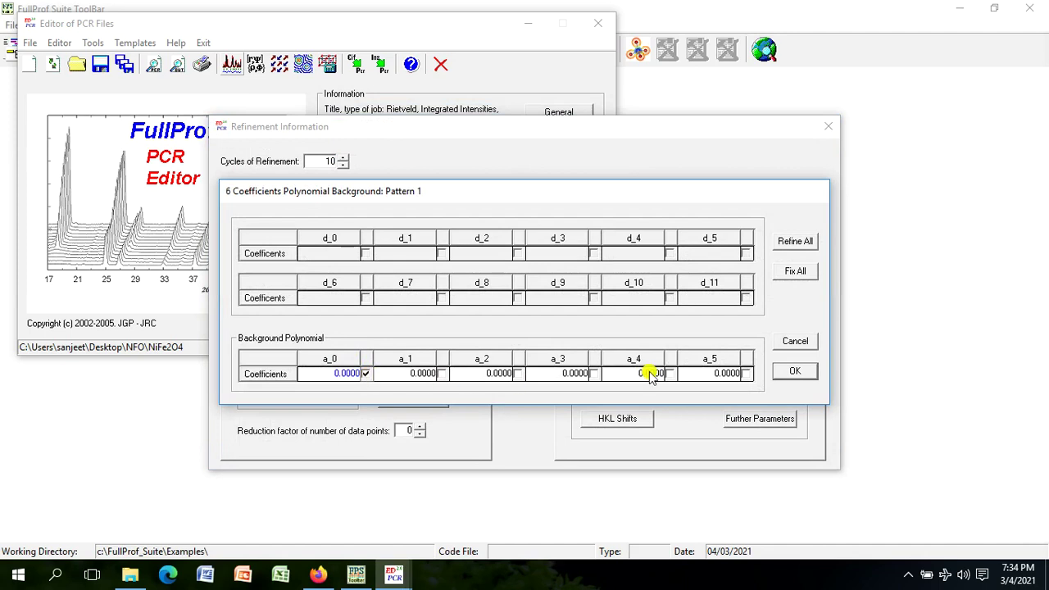
{"action": "left_click", "coordinate": [792, 369]}
{"action": "left_click", "coordinate": [515, 313]}
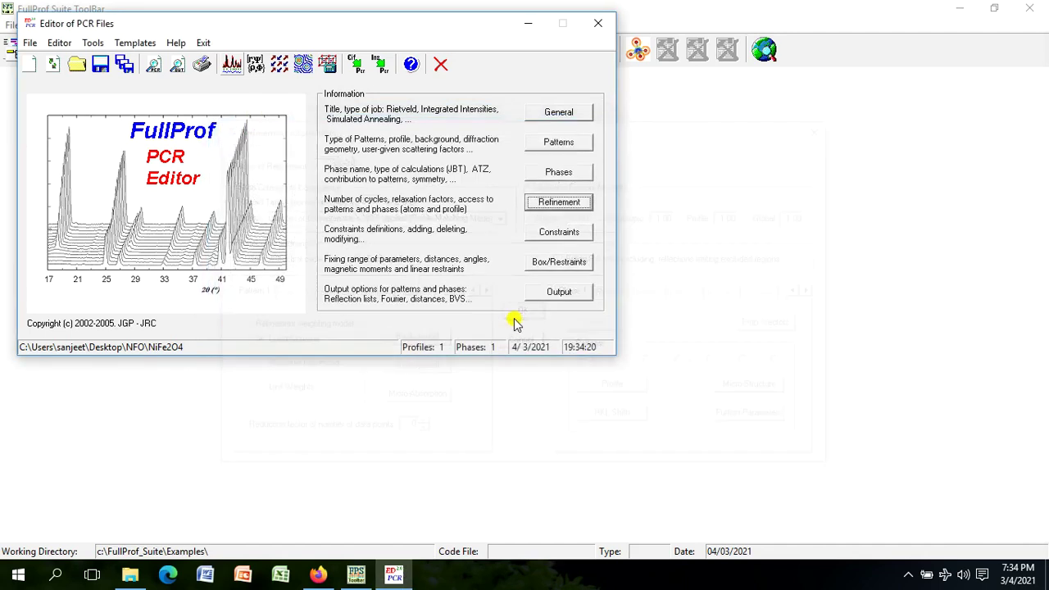
Step: Run the FullProf refinement with background coefficient a_0 included, exit the run and reload the PCR file
{"action": "left_click", "coordinate": [235, 68]}
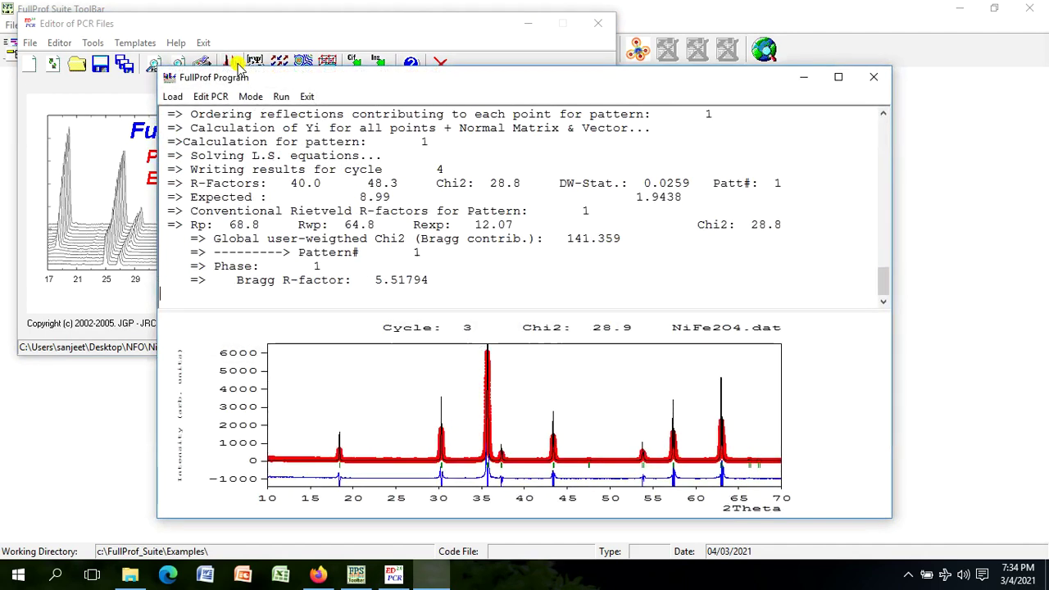
{"action": "left_click", "coordinate": [308, 98]}
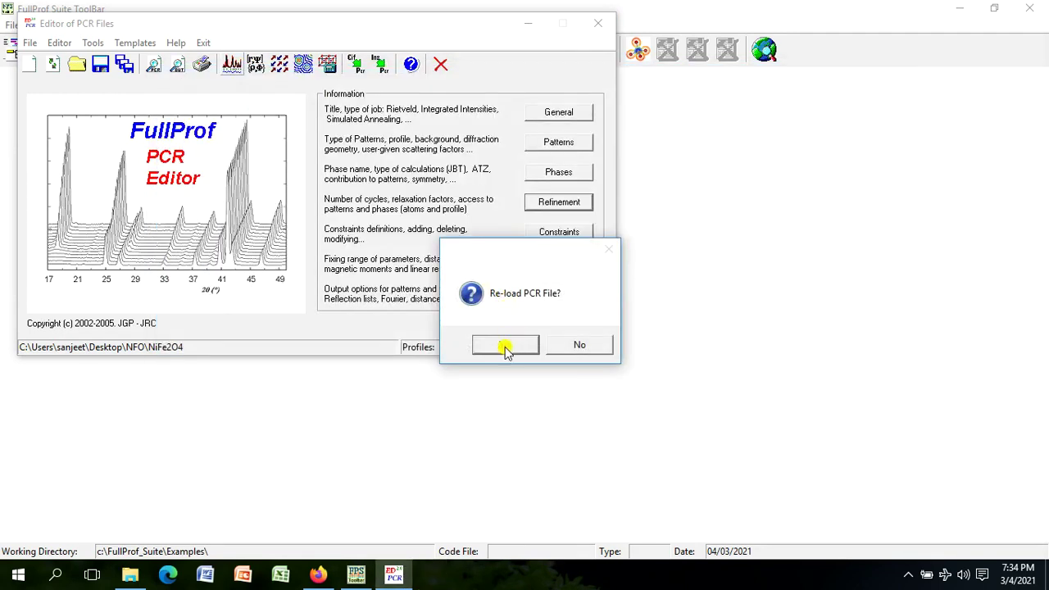
{"action": "left_click", "coordinate": [505, 346]}
Step: In Pattern 1's background polynomial, fix coefficients a_0 and a_2, leave only a_1 flagged for refinement, and accept the settings
{"action": "left_click", "coordinate": [539, 206]}
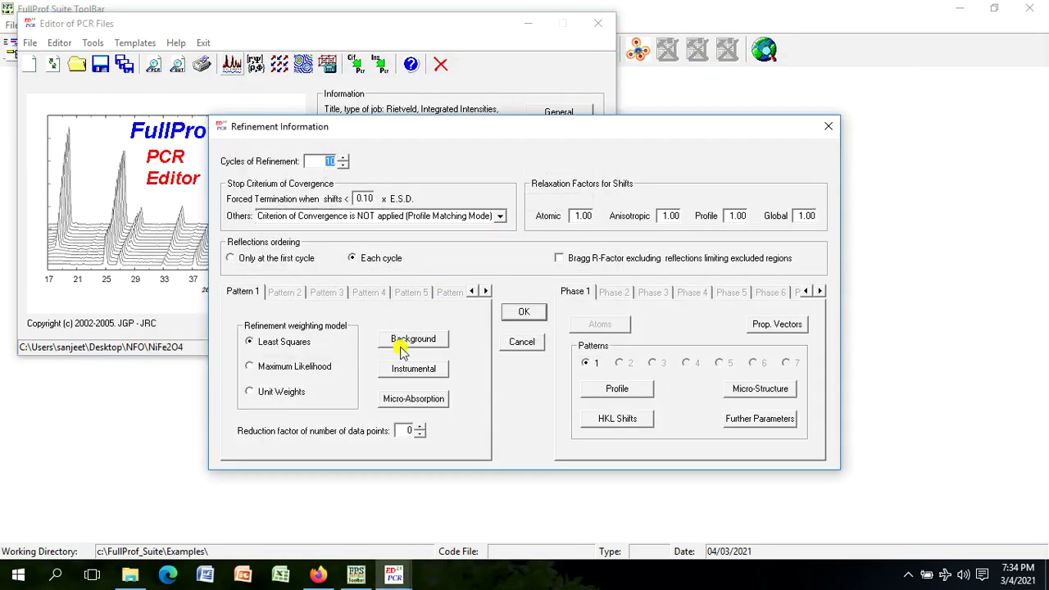
{"action": "left_click", "coordinate": [412, 339]}
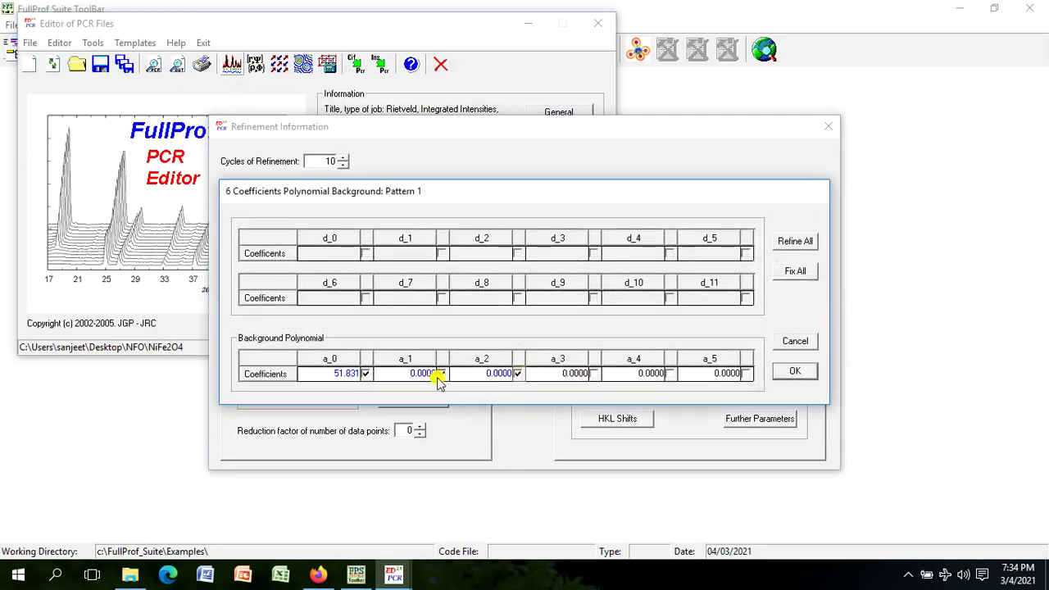
{"action": "left_click", "coordinate": [366, 373]}
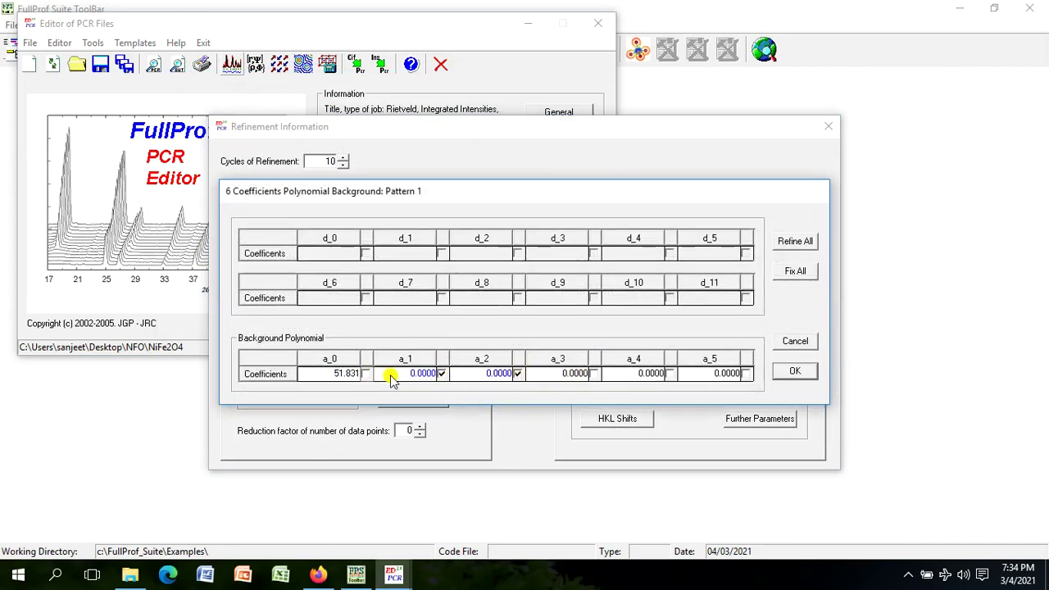
{"action": "left_click", "coordinate": [518, 374]}
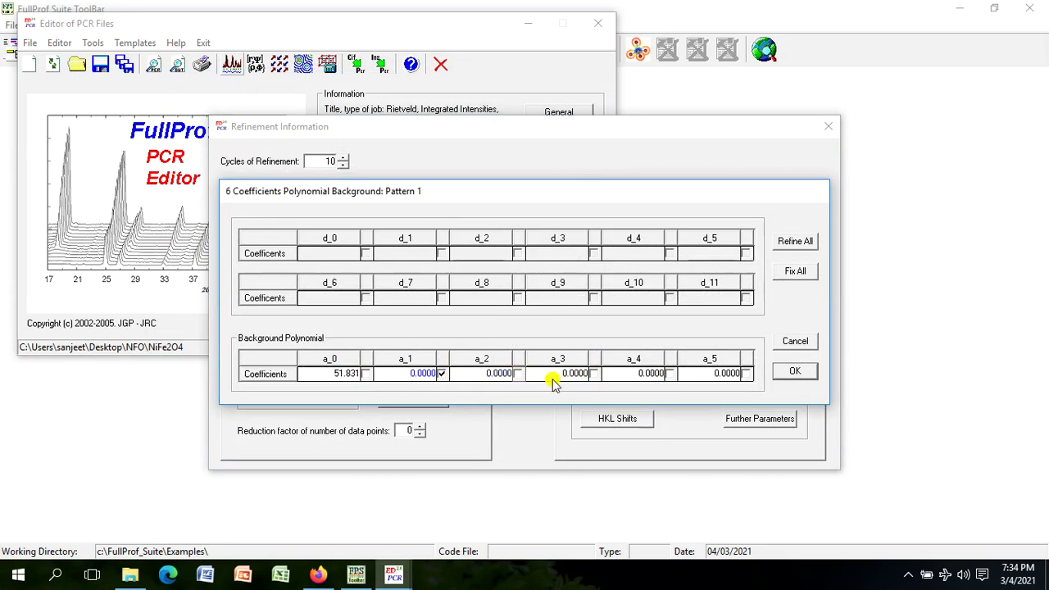
{"action": "left_click", "coordinate": [792, 373]}
{"action": "left_click", "coordinate": [527, 314]}
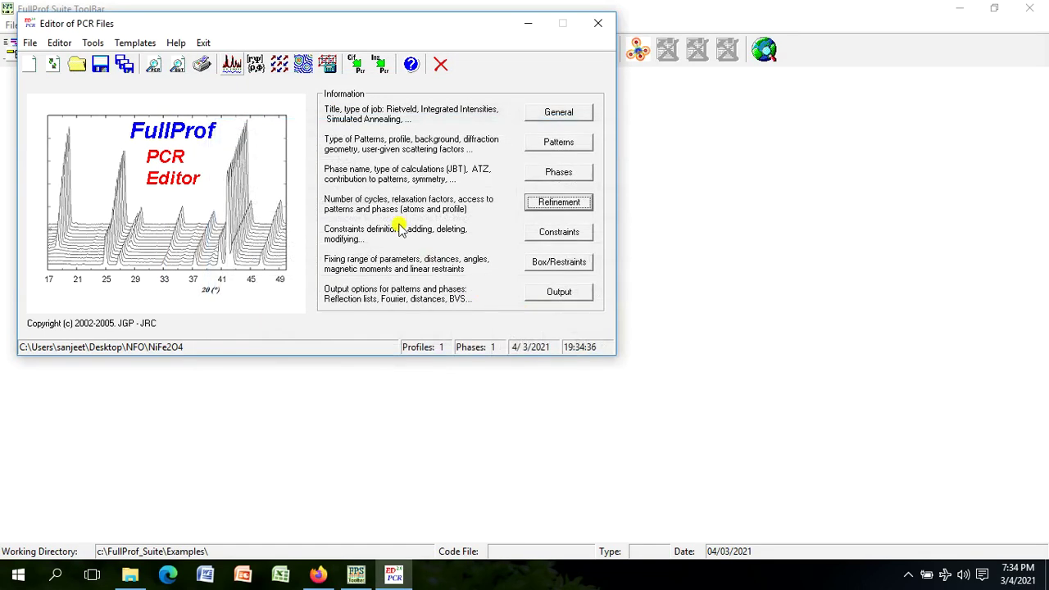
Step: Run the FullProf refinement with background coefficient a_1 included, exit the run and reload the PCR file
{"action": "left_click", "coordinate": [233, 65]}
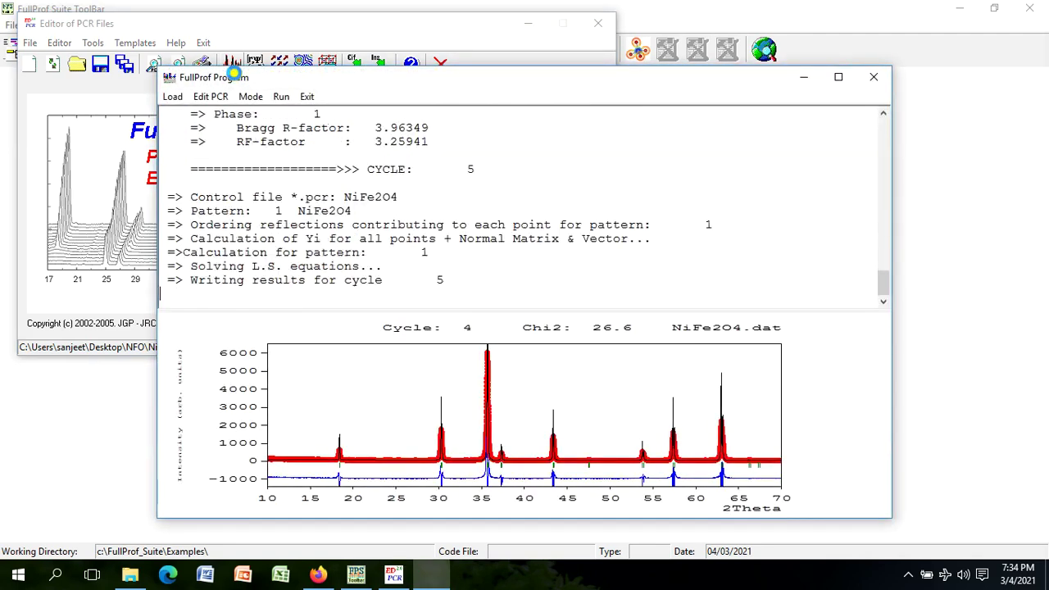
{"action": "left_click", "coordinate": [307, 96]}
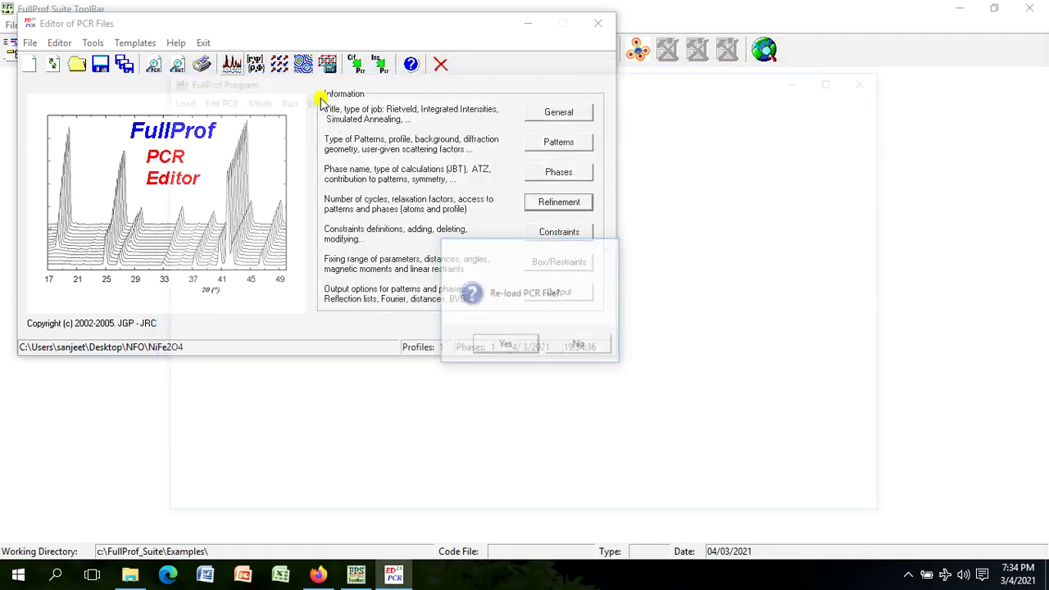
{"action": "left_click", "coordinate": [494, 344]}
Step: In Pattern 1's background polynomial, fix coefficient a_1, flag a_2 for refinement, and accept the settings
{"action": "left_click", "coordinate": [558, 203]}
{"action": "left_click", "coordinate": [400, 340]}
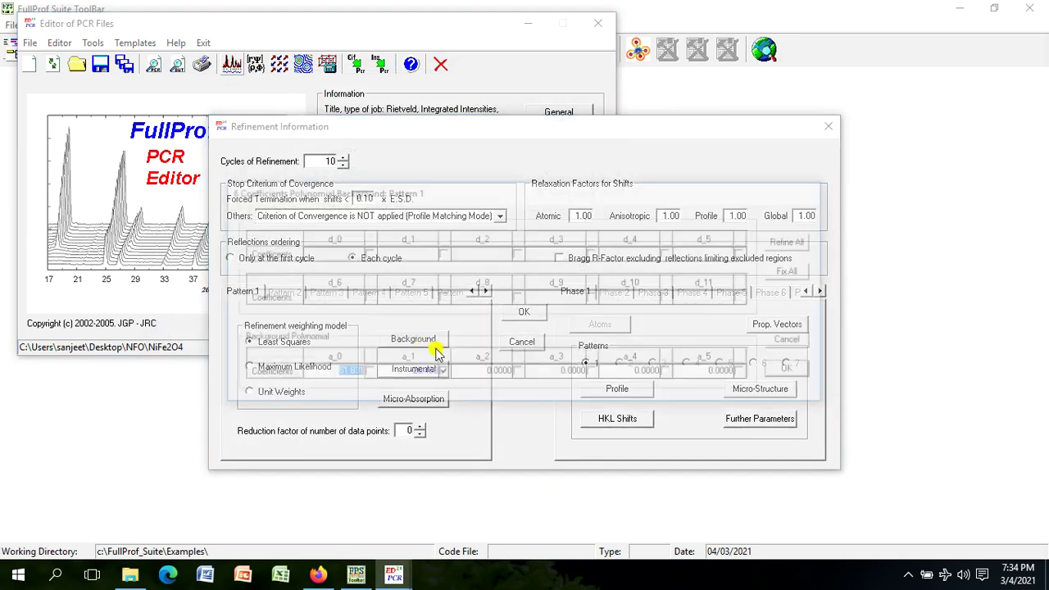
{"action": "left_click", "coordinate": [443, 373]}
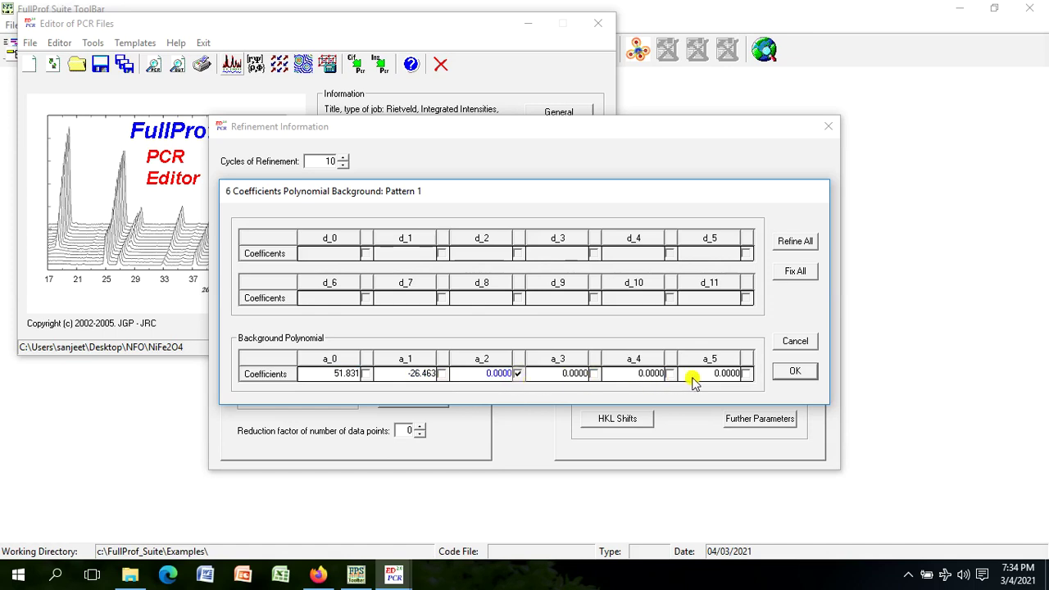
{"action": "left_click", "coordinate": [795, 372]}
{"action": "left_click", "coordinate": [524, 318]}
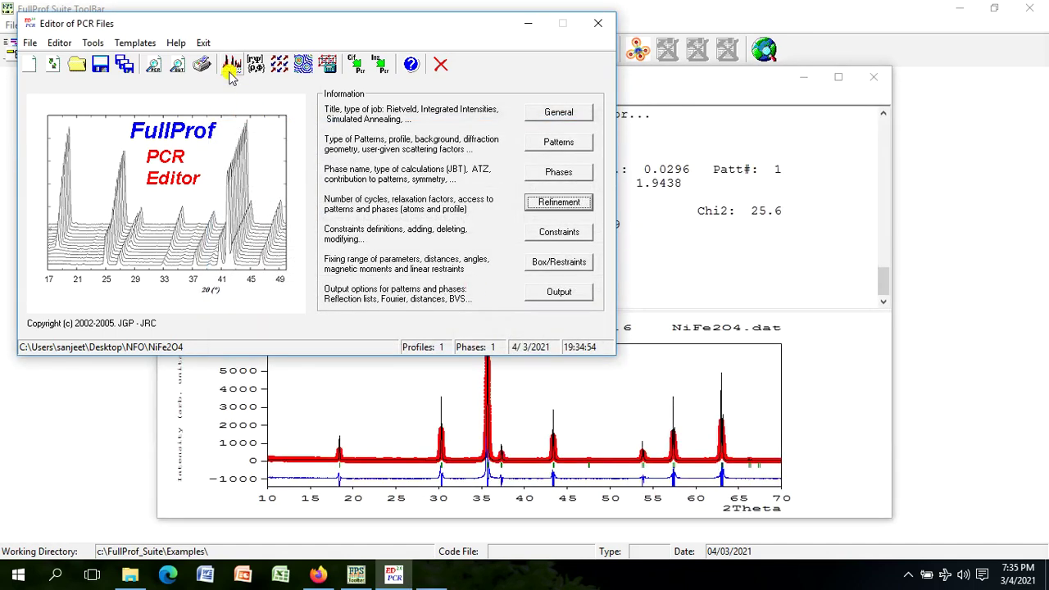
Step: Bring the FullProf run for background coefficient a_2 to the front, exit it and reload the PCR file
{"action": "left_click", "coordinate": [628, 135]}
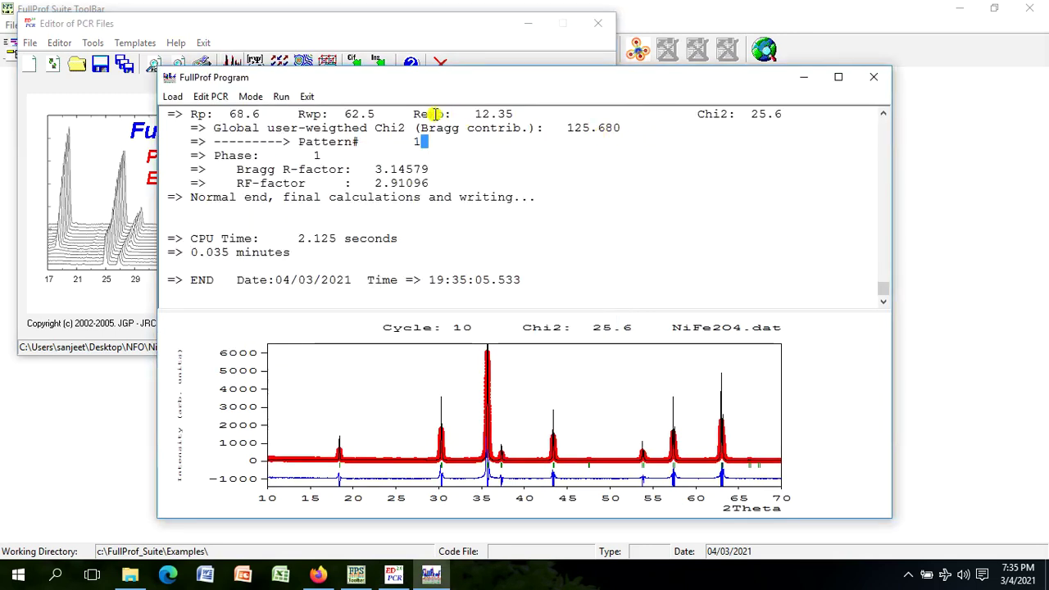
{"action": "left_click", "coordinate": [306, 96]}
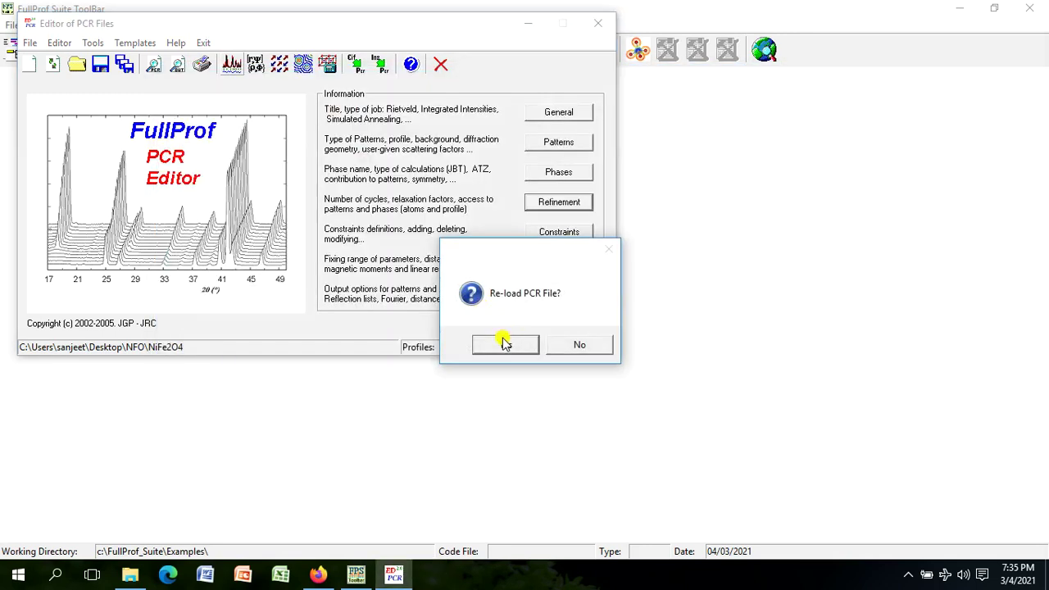
{"action": "left_click", "coordinate": [504, 344]}
Step: In Pattern 1's background polynomial, fix coefficient a_2, flag a_3 for refinement, and accept the settings
{"action": "left_click", "coordinate": [558, 204]}
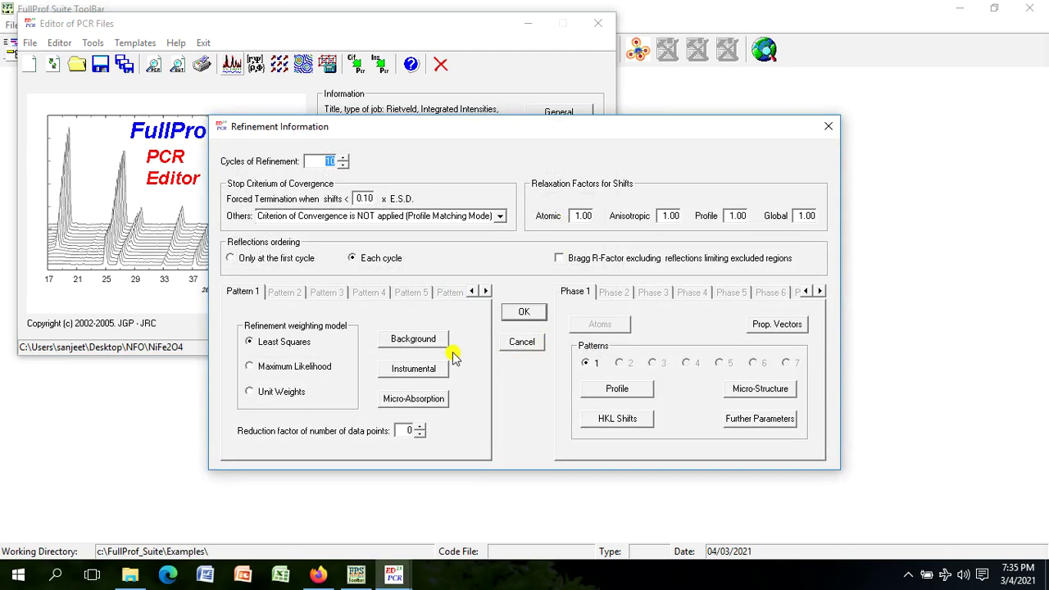
{"action": "left_click", "coordinate": [414, 340]}
{"action": "left_click", "coordinate": [595, 375]}
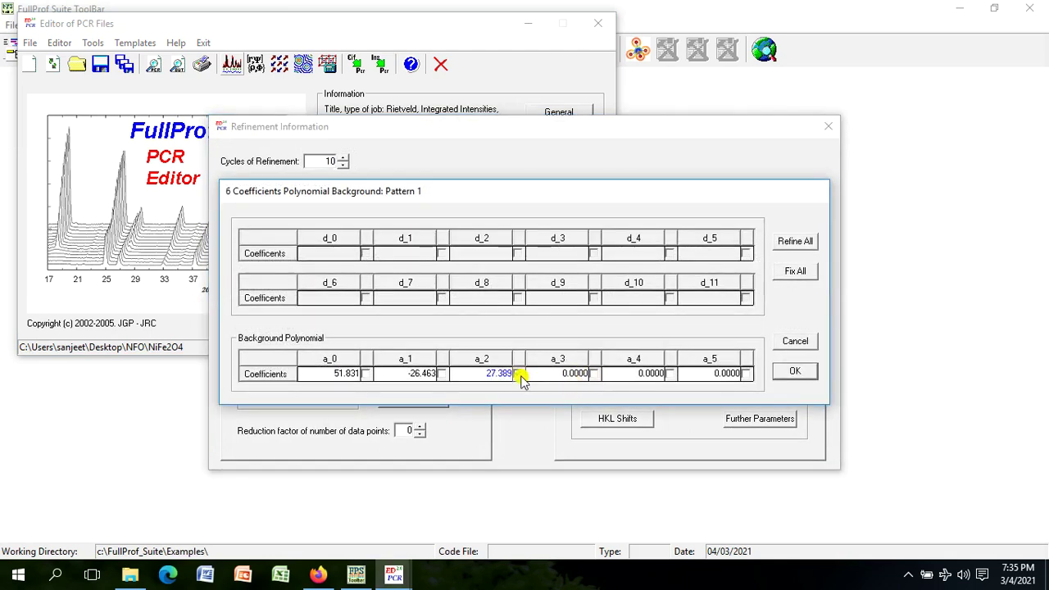
{"action": "left_click", "coordinate": [784, 372]}
{"action": "left_click", "coordinate": [525, 310]}
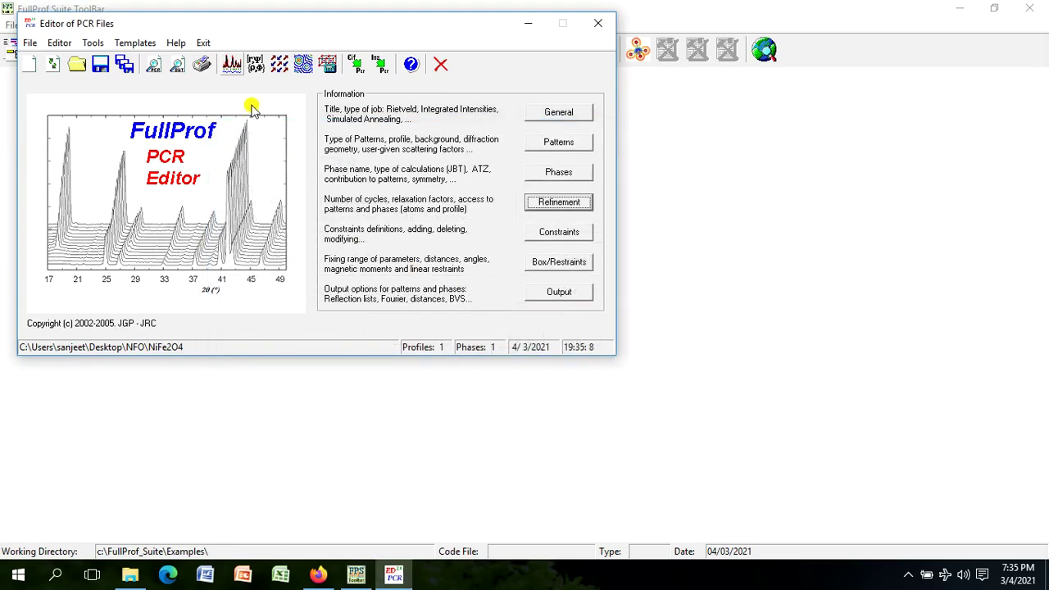
Step: Run the FullProf refinement with background coefficient a_3 included, exit the run and reload the PCR file
{"action": "left_click", "coordinate": [233, 70]}
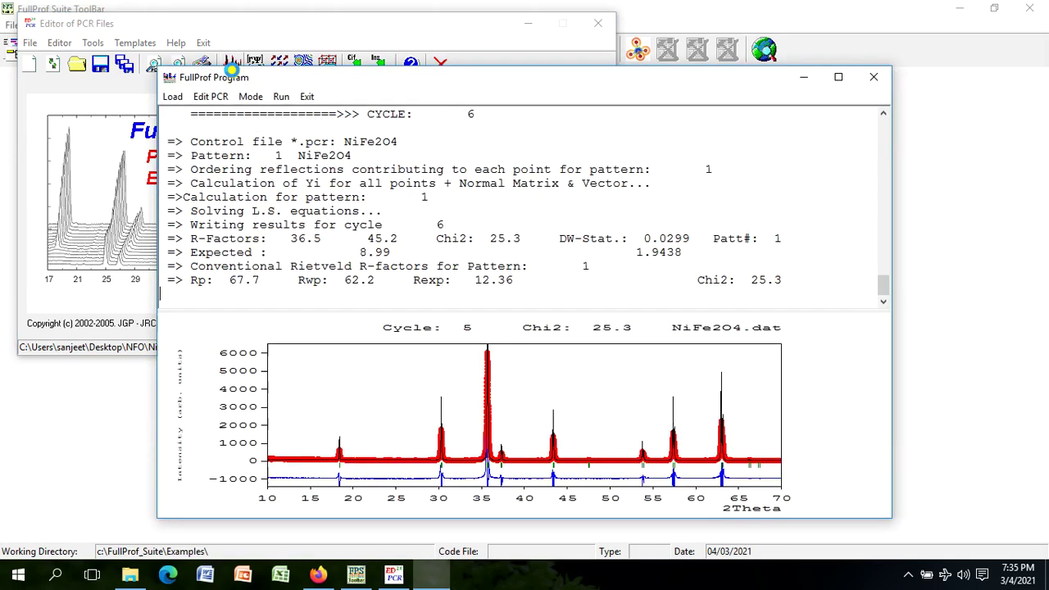
{"action": "left_click", "coordinate": [306, 97]}
{"action": "left_click", "coordinate": [496, 345]}
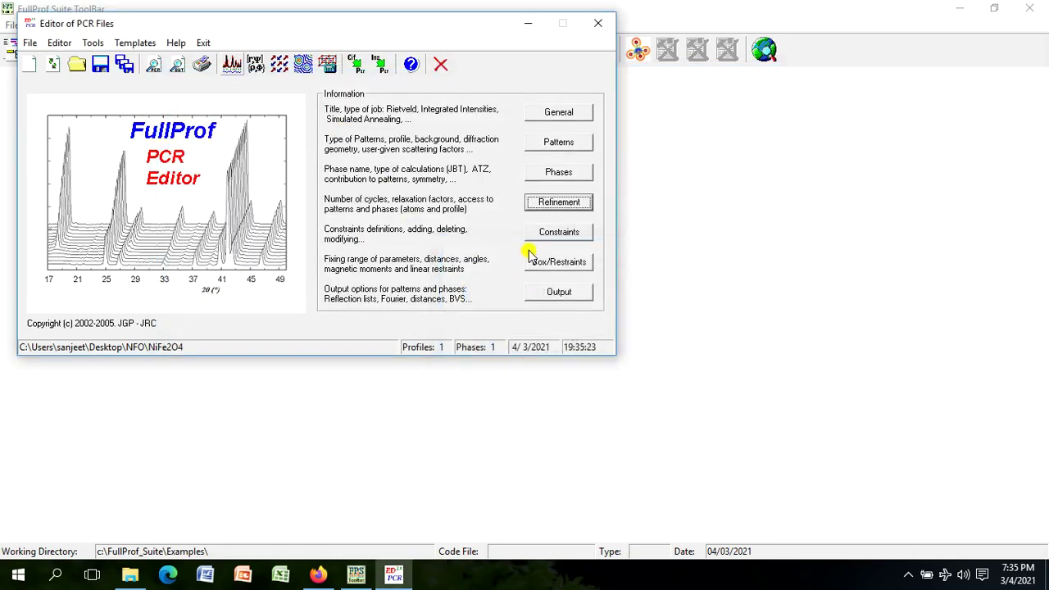
Step: In Pattern 1's background polynomial, fix coefficient a_3 and flag a_4 for refinement, and run the FullProf refinement
{"action": "left_click", "coordinate": [541, 208]}
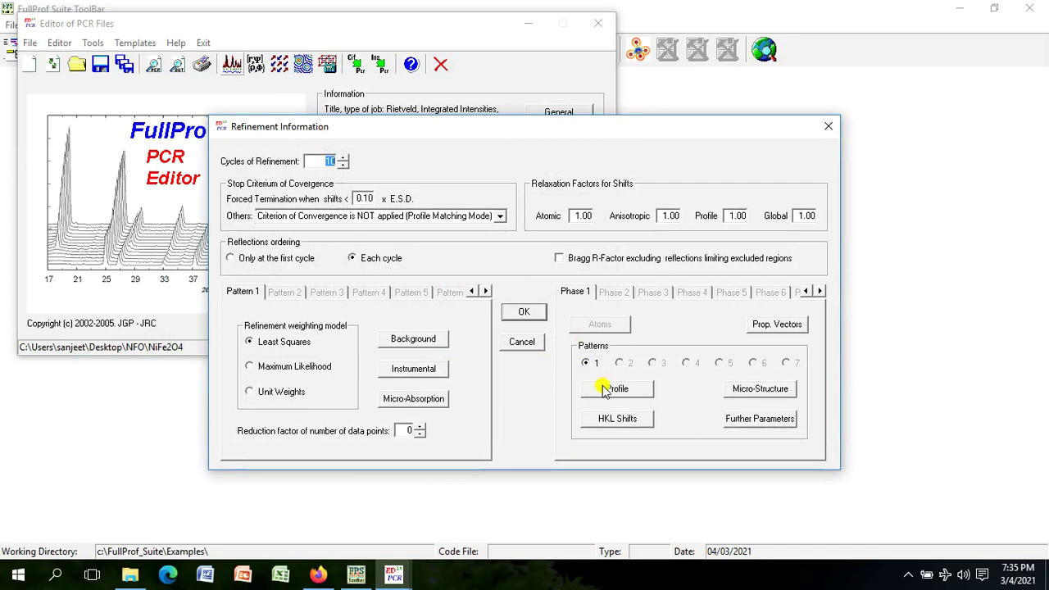
{"action": "left_click", "coordinate": [426, 343]}
{"action": "left_click", "coordinate": [599, 377]}
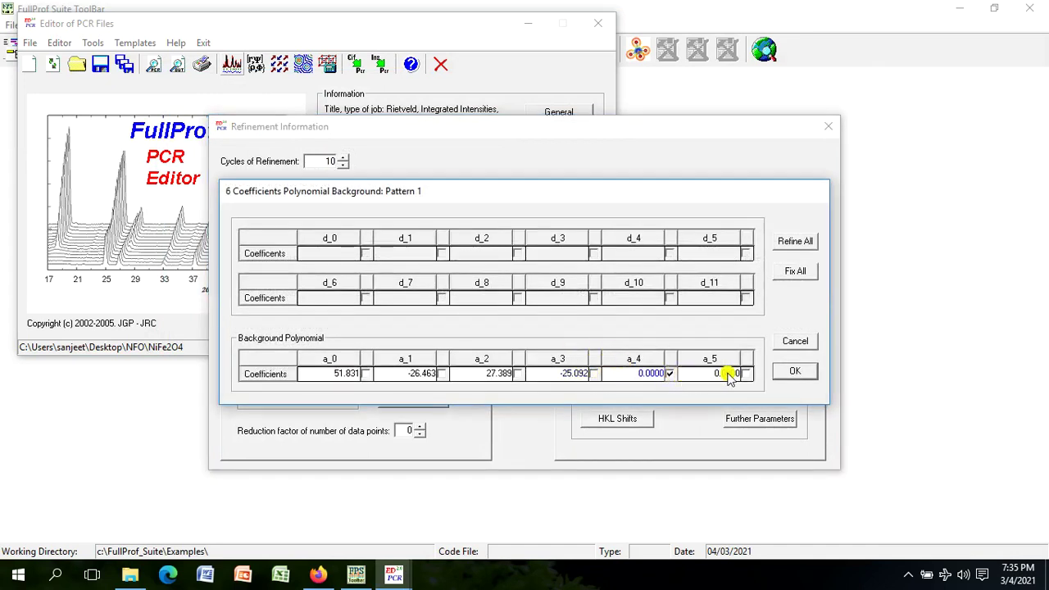
{"action": "left_click", "coordinate": [795, 373]}
{"action": "left_click", "coordinate": [525, 315]}
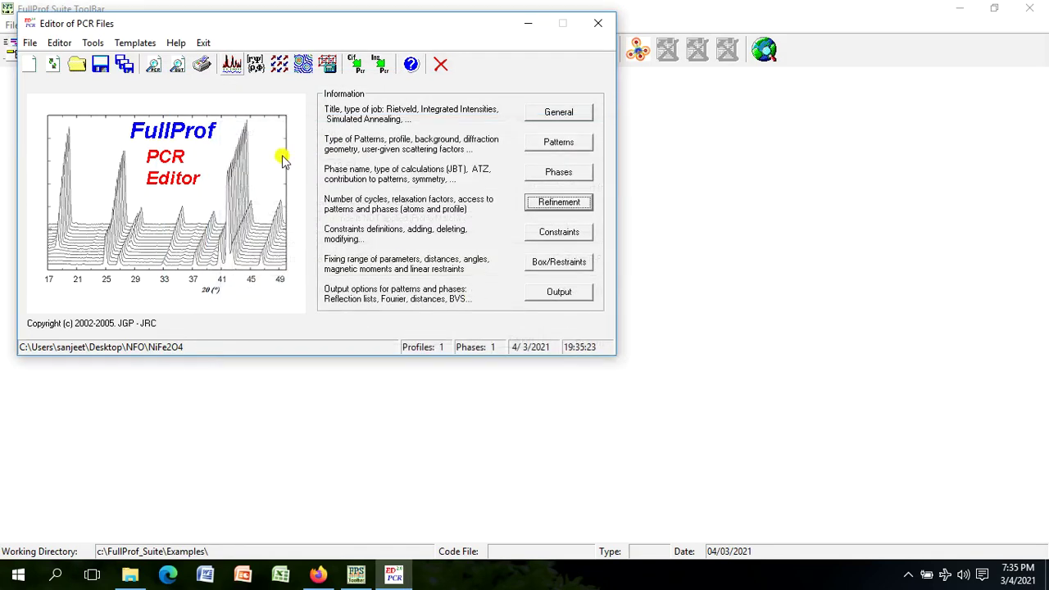
{"action": "left_click", "coordinate": [236, 68]}
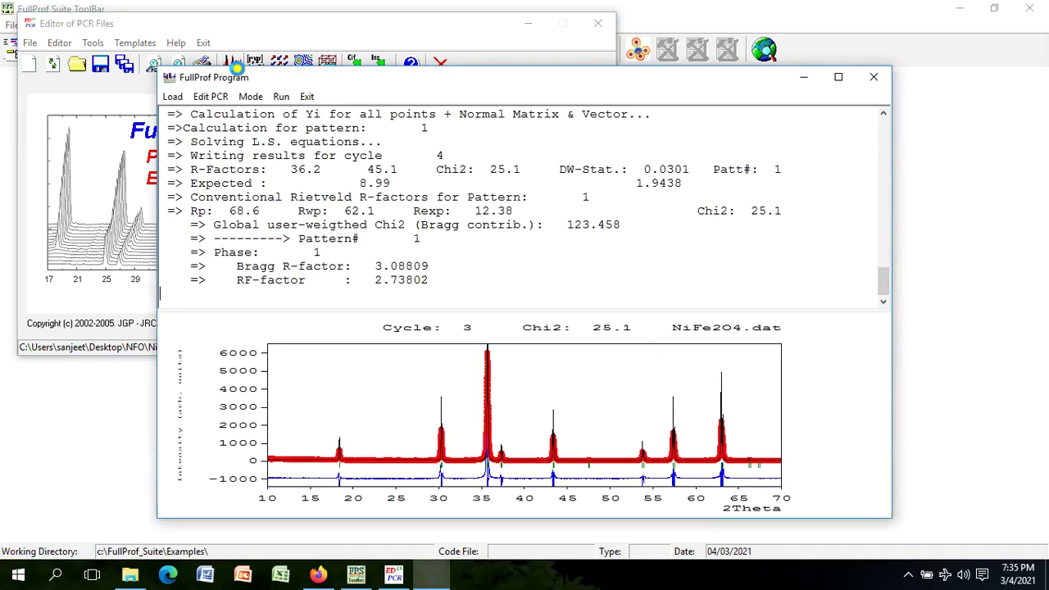
Step: Exit the a_4 run and reload the PCR file, and in Pattern 1's background polynomial fix a_4 and flag a_5 for refinement
{"action": "left_click", "coordinate": [307, 97]}
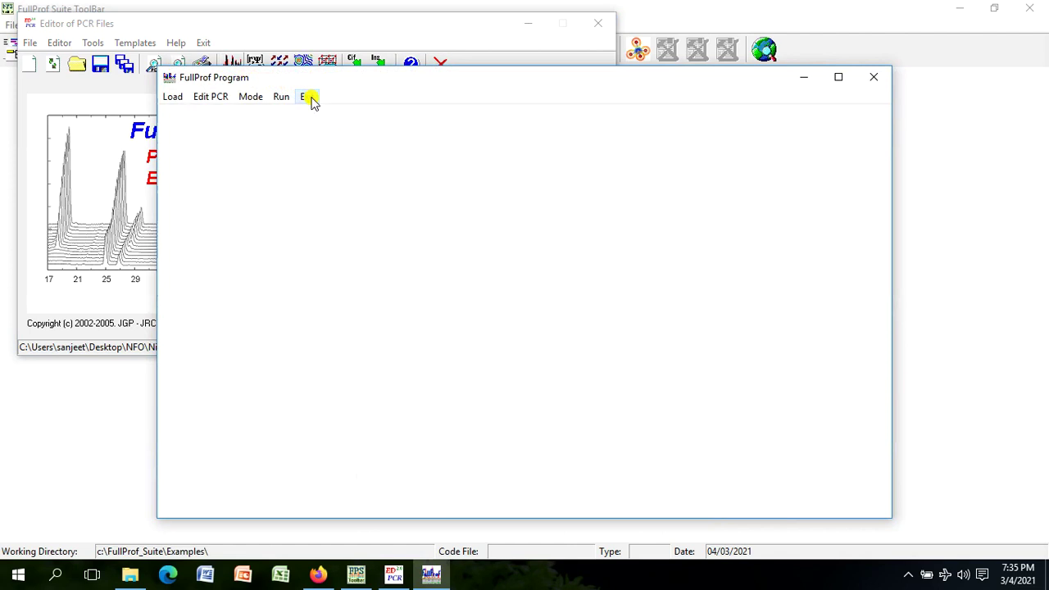
{"action": "left_click", "coordinate": [504, 345]}
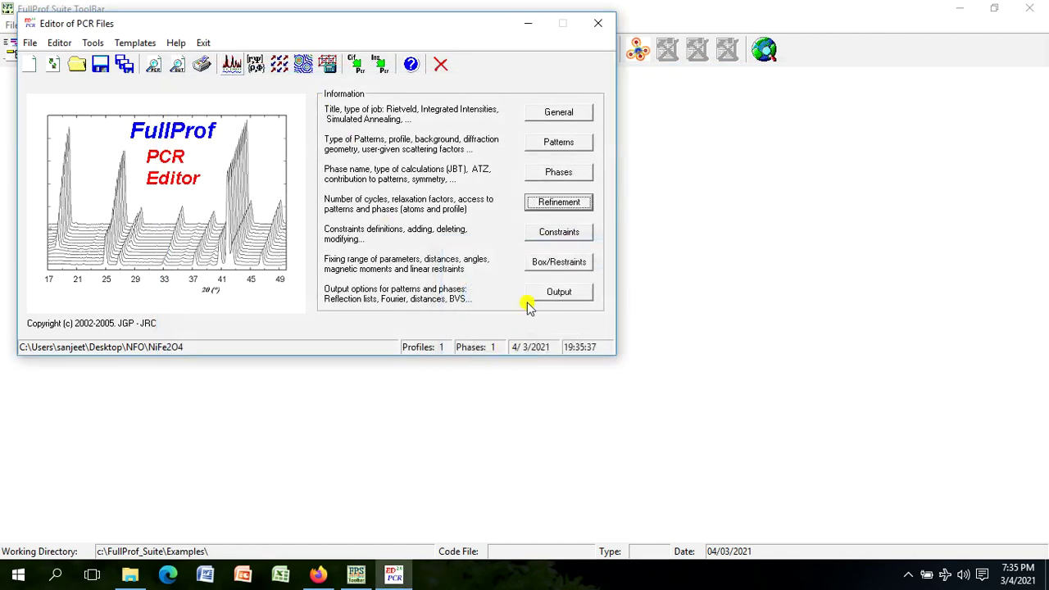
{"action": "left_click", "coordinate": [559, 202]}
{"action": "left_click", "coordinate": [413, 339]}
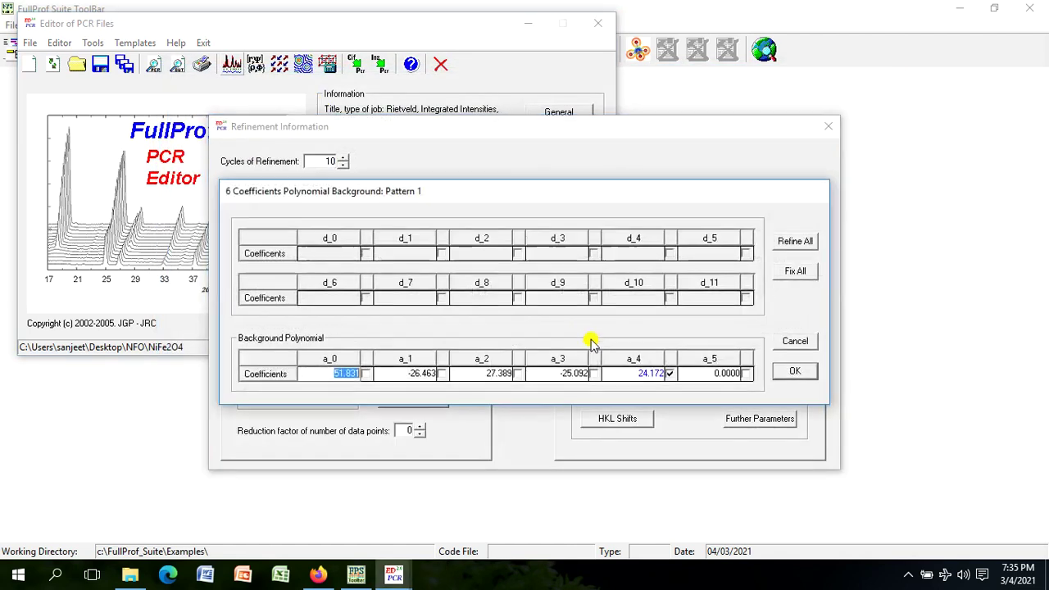
{"action": "left_click", "coordinate": [697, 374]}
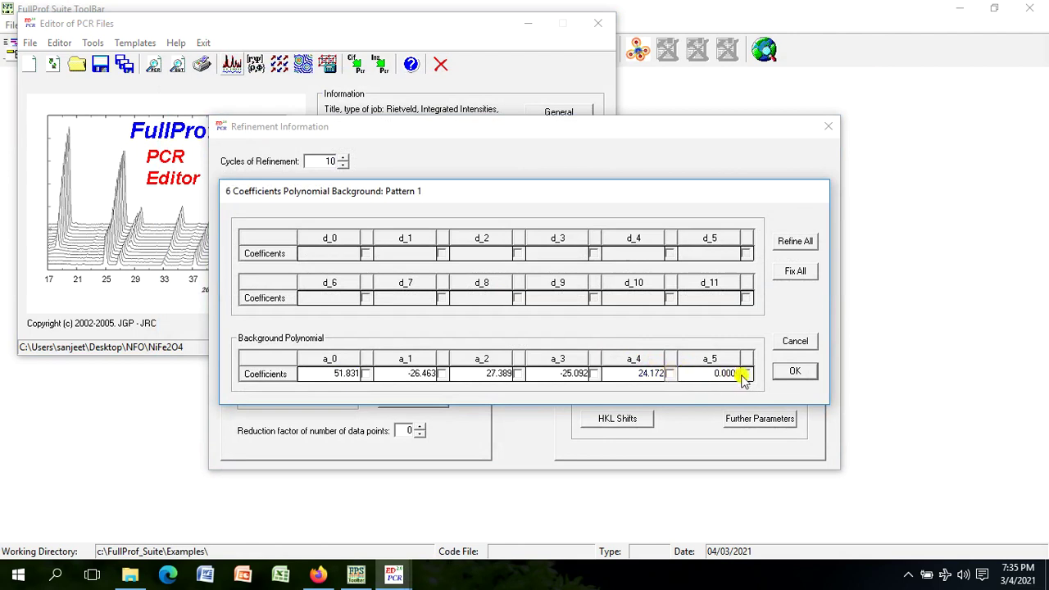
{"action": "left_click", "coordinate": [793, 371]}
{"action": "left_click", "coordinate": [526, 313]}
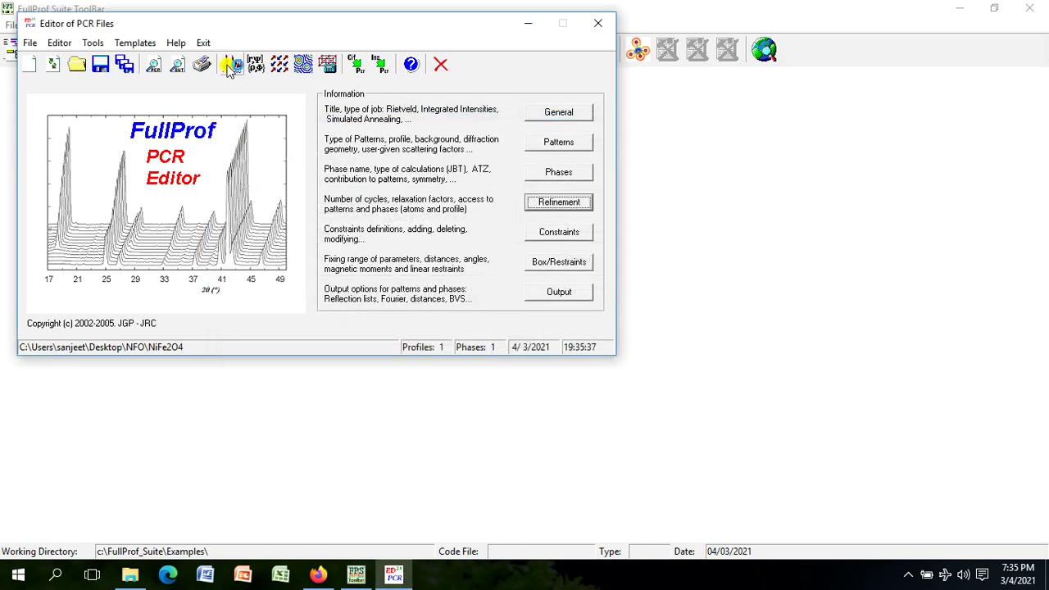
Step: Run the FullProf refinement with background coefficient a_5 included, exit the run and reload the PCR file
{"action": "left_click", "coordinate": [230, 65]}
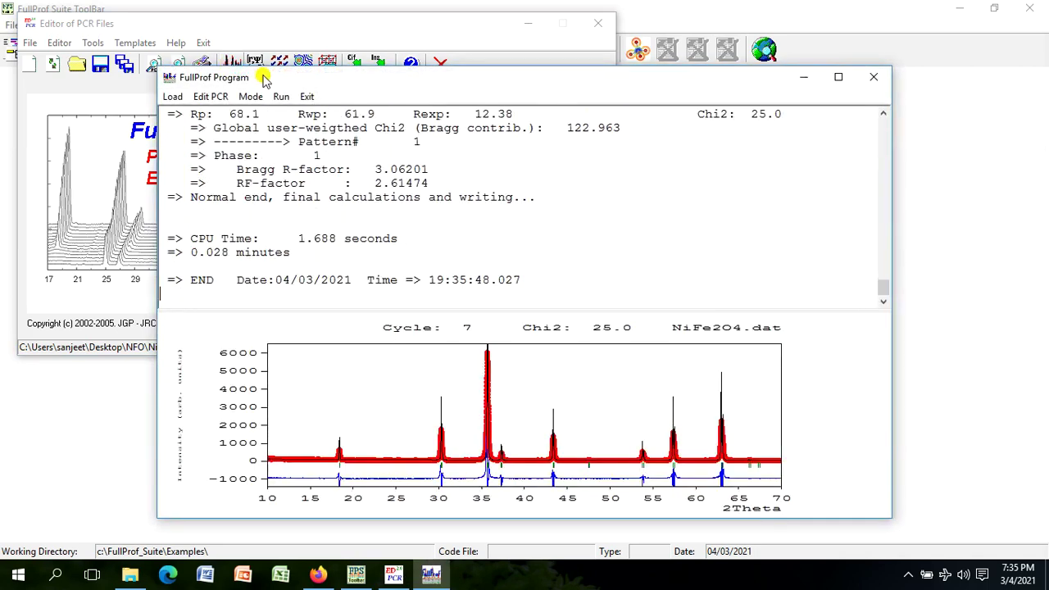
{"action": "left_click", "coordinate": [308, 97]}
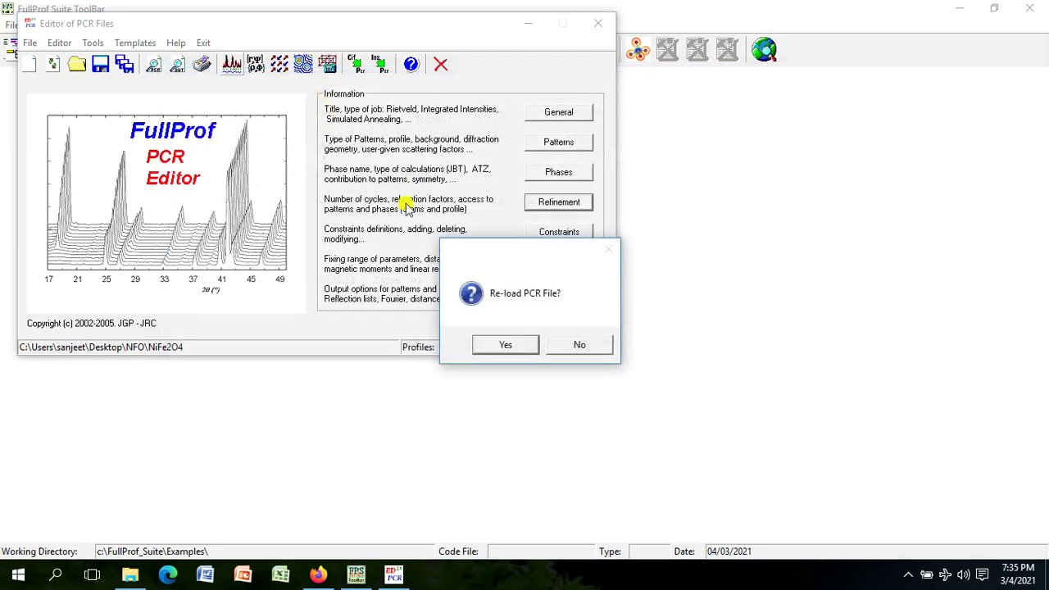
{"action": "left_click", "coordinate": [506, 345]}
Step: Flag the Zero coefficient for refinement in Pattern 1's instrumental parameters and accept the refinement settings
{"action": "left_click", "coordinate": [545, 204]}
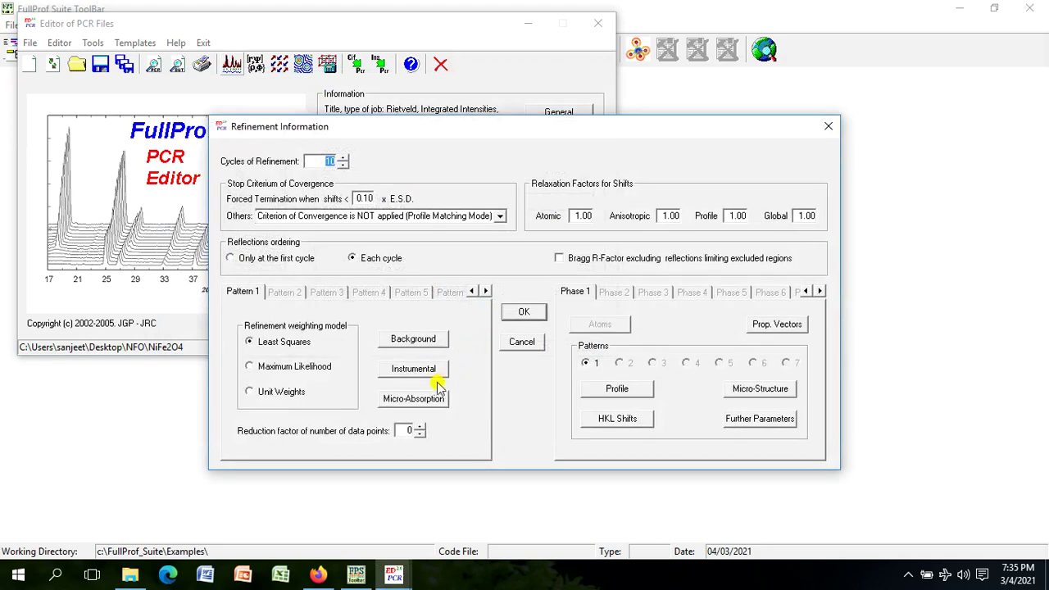
{"action": "left_click", "coordinate": [414, 370]}
{"action": "left_click", "coordinate": [383, 320]}
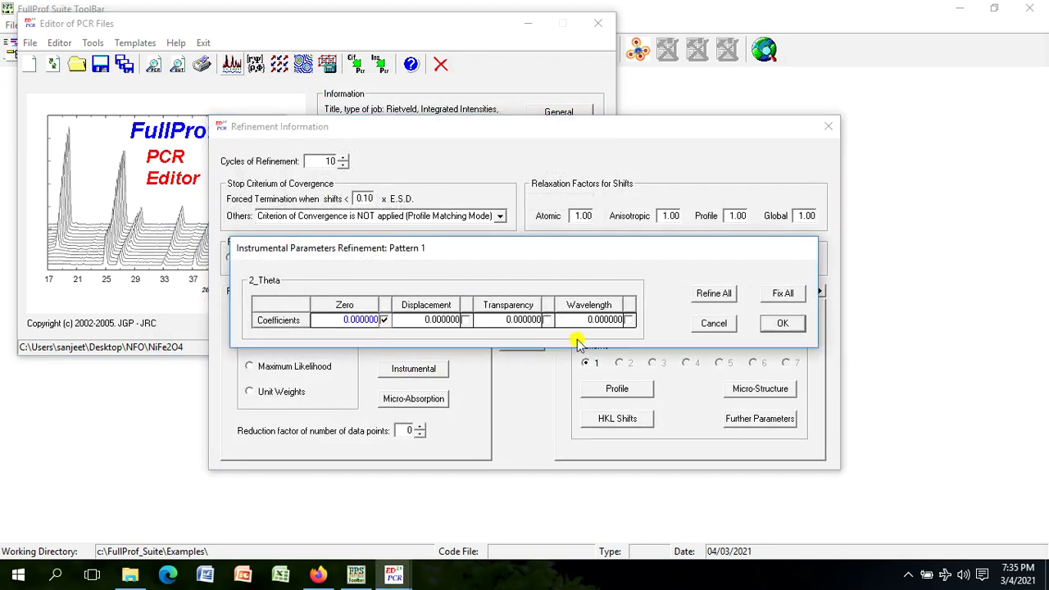
{"action": "left_click", "coordinate": [770, 324]}
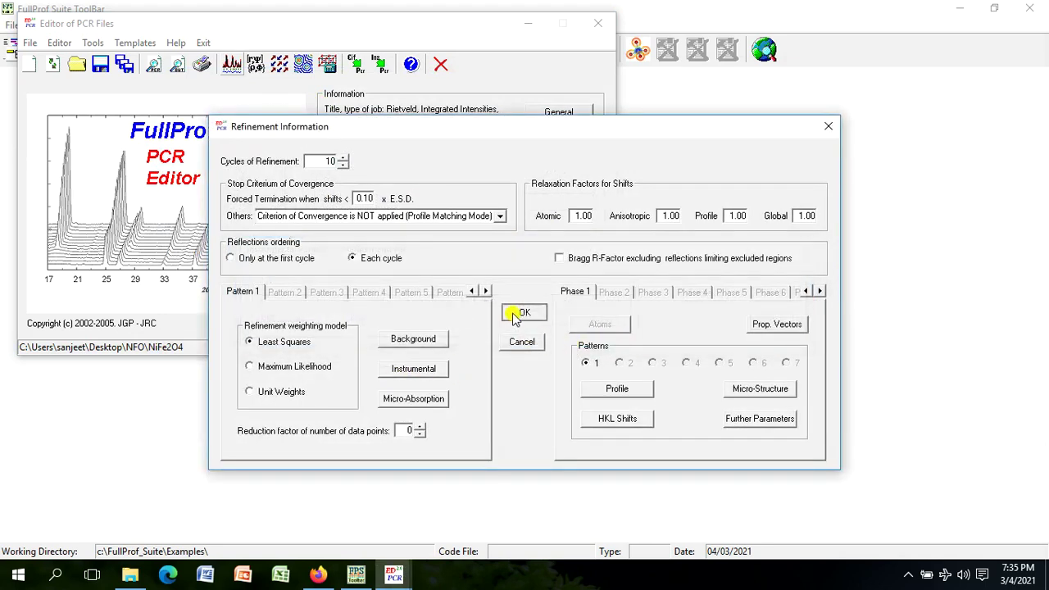
{"action": "left_click", "coordinate": [523, 308]}
Step: Run the FullProf refinement with the instrumental Zero coefficient included, exit the run and reload the PCR file
{"action": "left_click", "coordinate": [231, 66]}
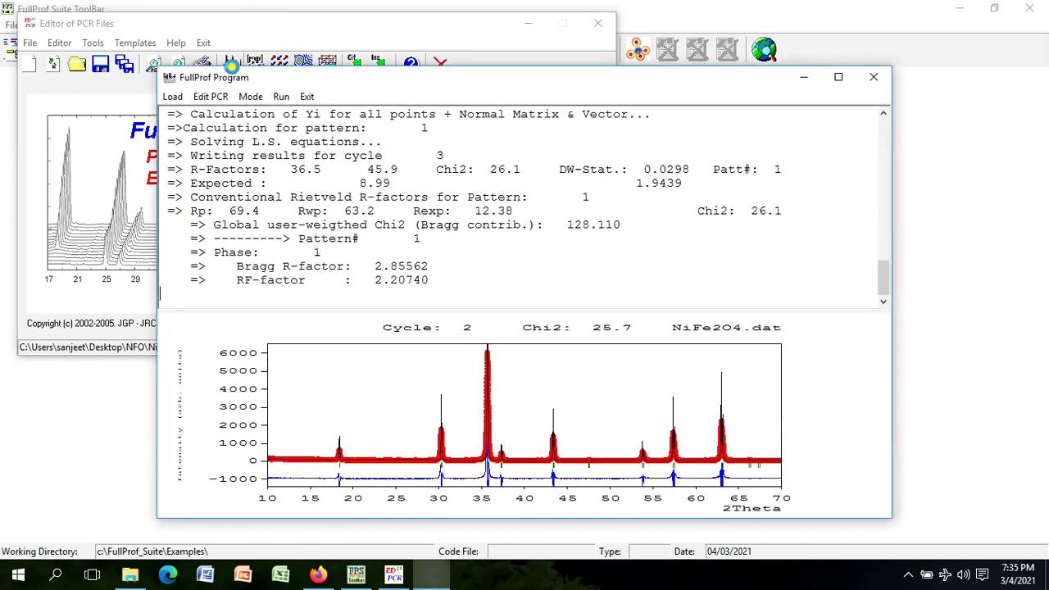
{"action": "left_click", "coordinate": [307, 97]}
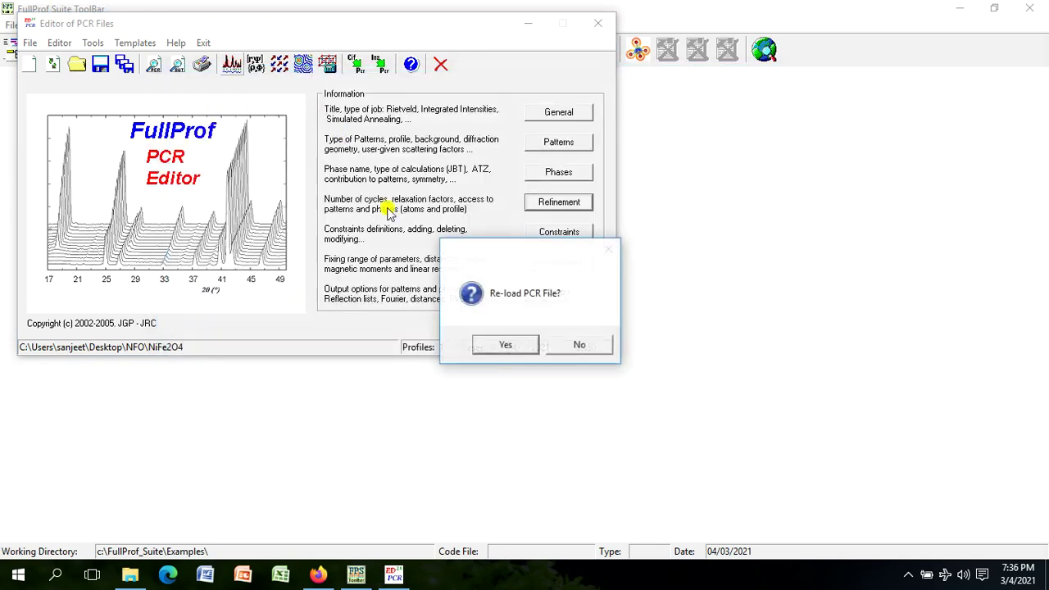
{"action": "left_click", "coordinate": [521, 348]}
Step: In Phase 1's profile parameters, flag the first preferred orientation coefficient for refinement and accept the settings
{"action": "left_click", "coordinate": [553, 205]}
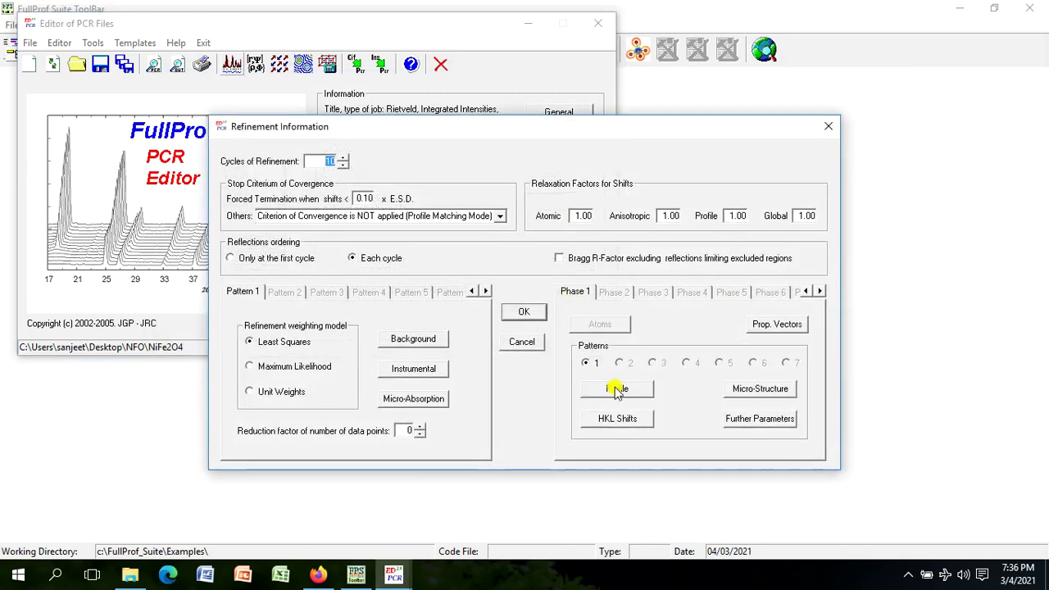
{"action": "left_click", "coordinate": [617, 389]}
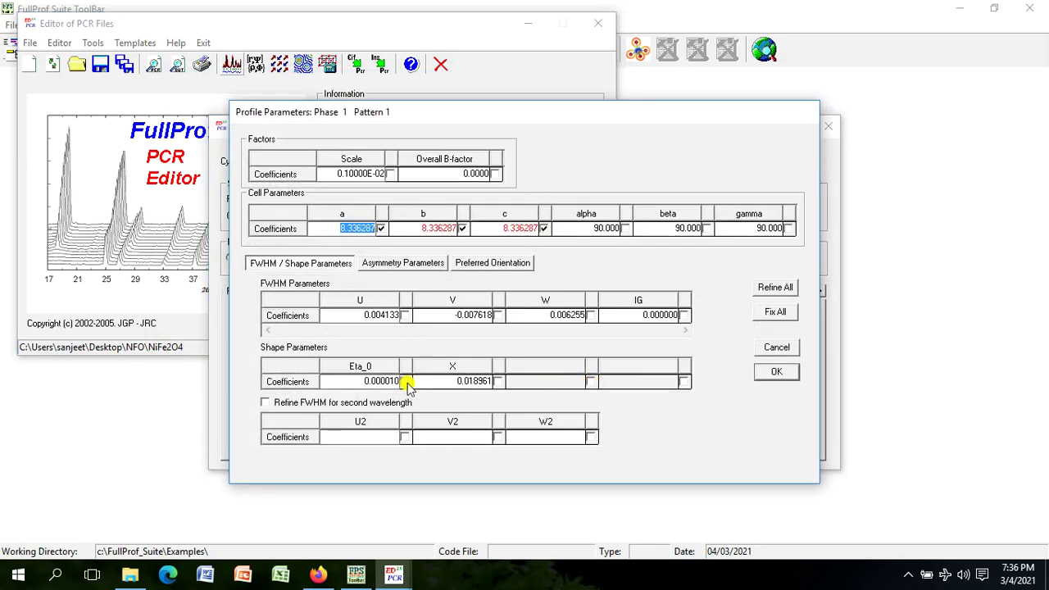
{"action": "left_click", "coordinate": [468, 264]}
{"action": "left_click", "coordinate": [408, 319]}
{"action": "left_click", "coordinate": [777, 374]}
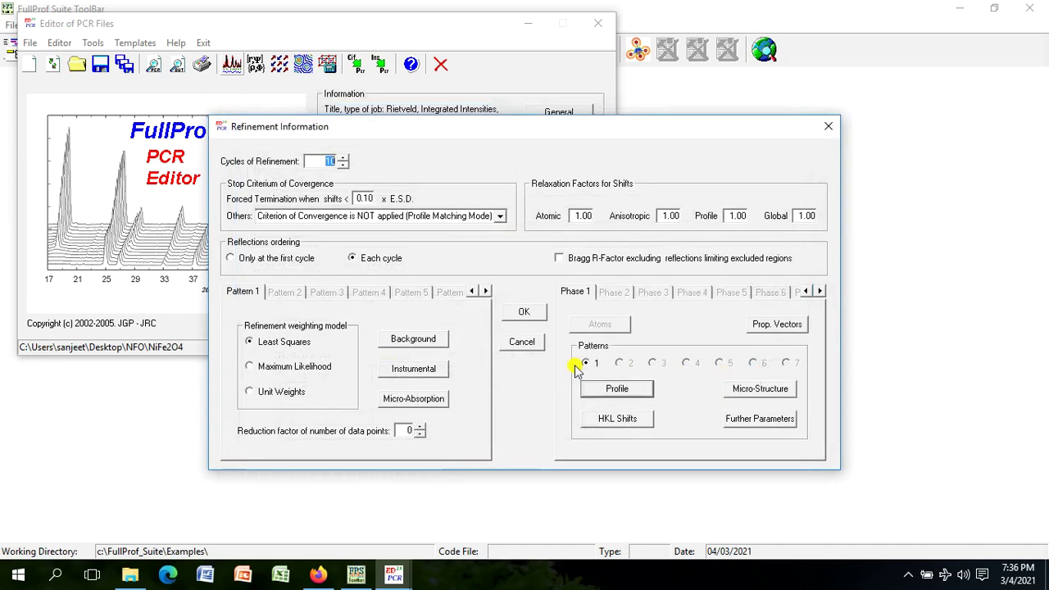
{"action": "left_click", "coordinate": [525, 318]}
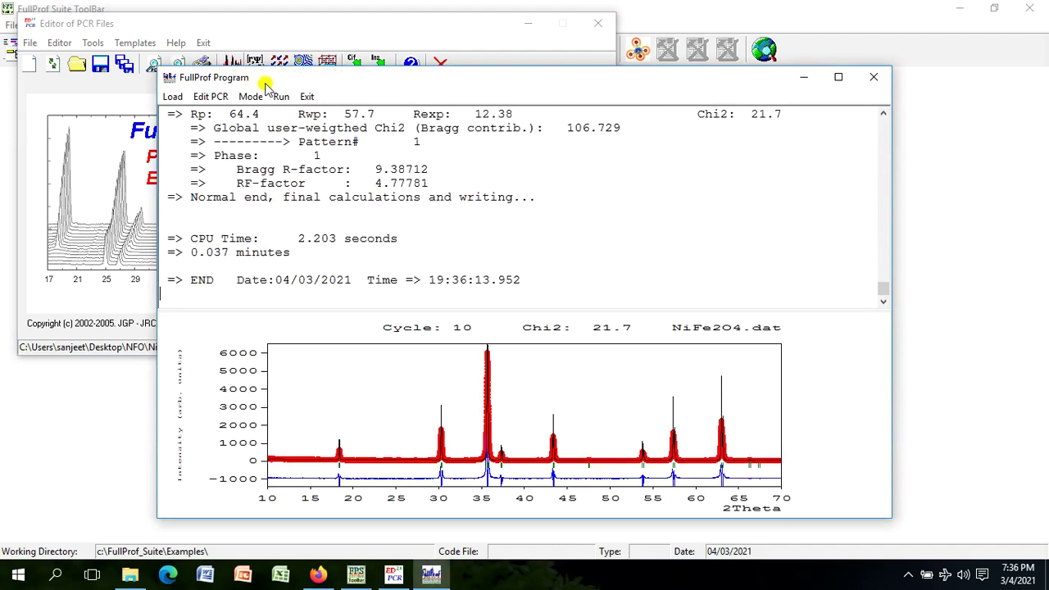
Step: Exit the finished run and reload the PCR file, and flag shape parameter Eta_0 for refinement in Phase 1's profile parameters
{"action": "left_click", "coordinate": [306, 97]}
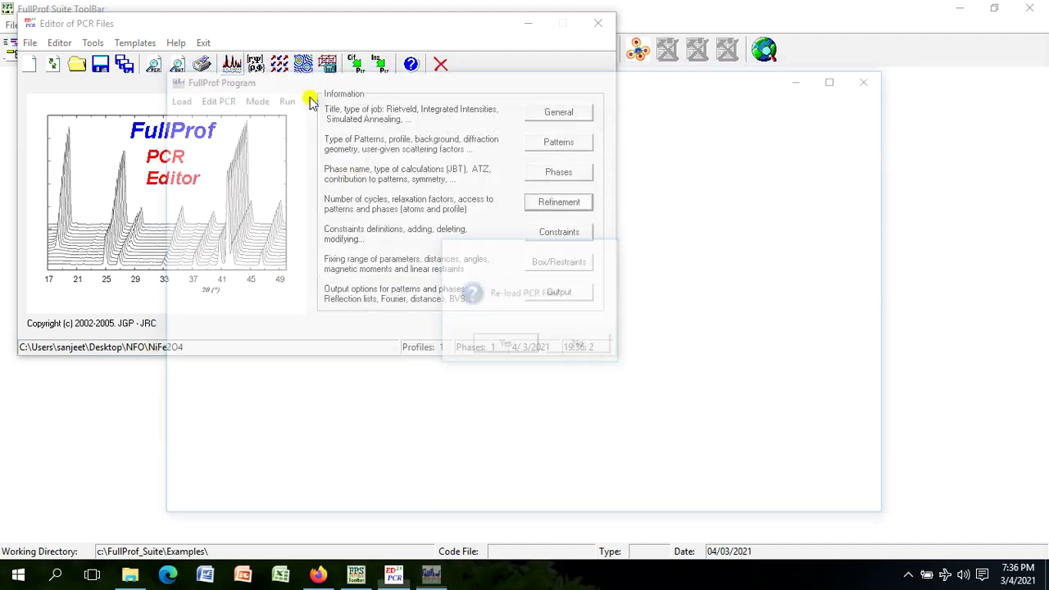
{"action": "left_click", "coordinate": [514, 347]}
{"action": "left_click", "coordinate": [562, 204]}
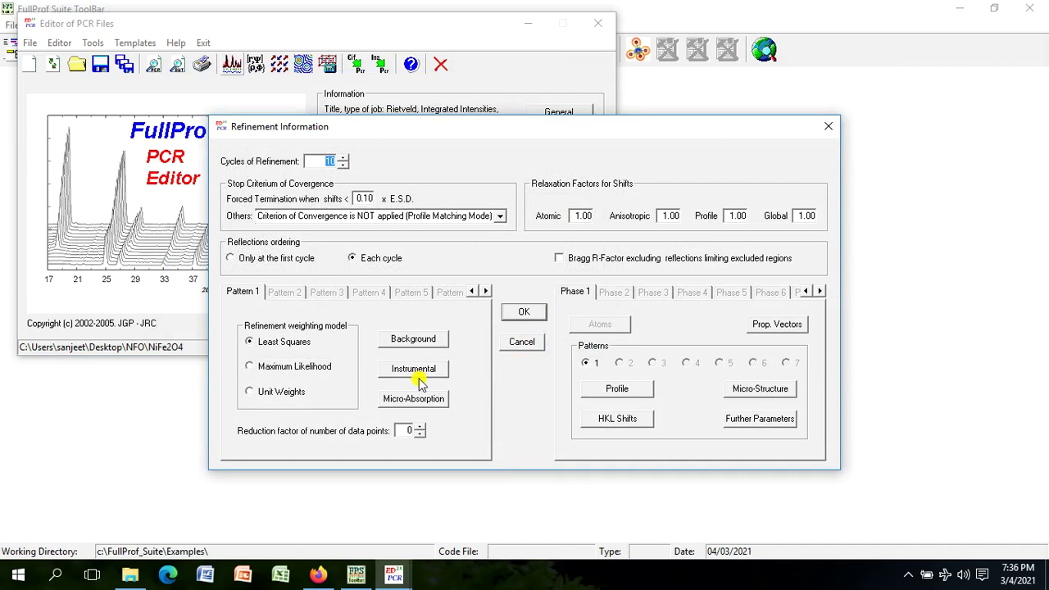
{"action": "left_click", "coordinate": [621, 389]}
{"action": "left_click", "coordinate": [404, 381]}
{"action": "left_click", "coordinate": [771, 374]}
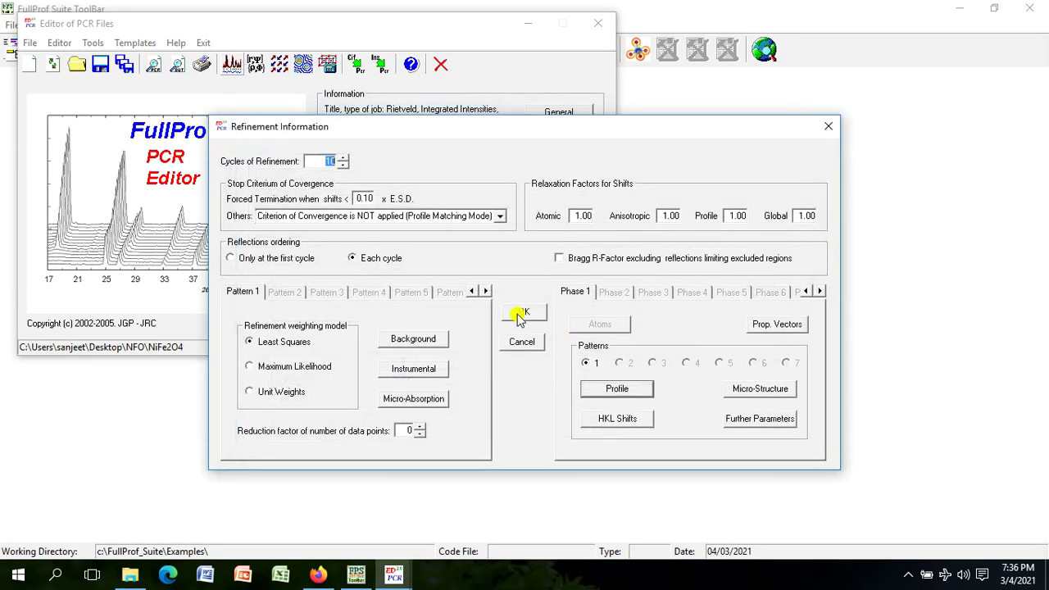
{"action": "left_click", "coordinate": [518, 315]}
Step: Run the FullProf refinement with shape parameter Eta_0 included, exit the run and reload the PCR file
{"action": "left_click", "coordinate": [242, 74]}
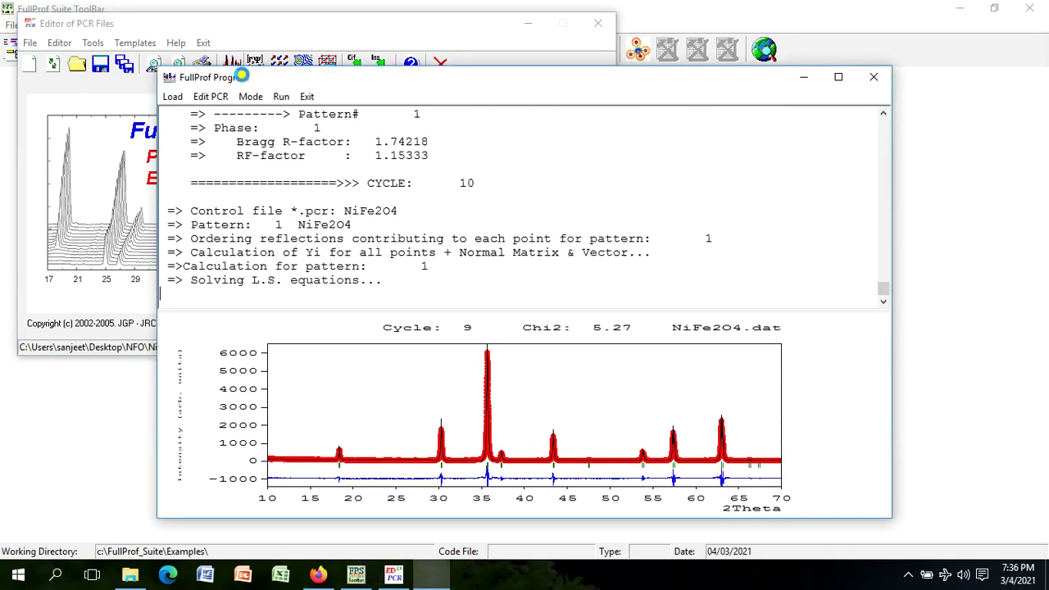
{"action": "left_click", "coordinate": [305, 98]}
{"action": "left_click", "coordinate": [501, 348]}
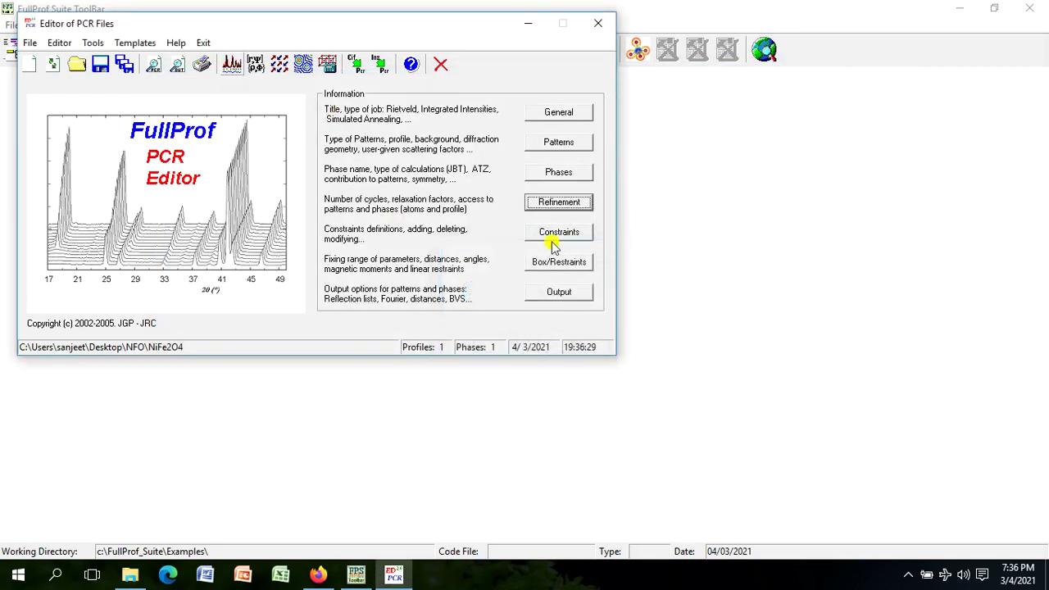
Step: Flag shape parameter X for refinement alongside Eta_0 in Phase 1's profile parameters and accept the settings
{"action": "left_click", "coordinate": [561, 204]}
{"action": "left_click", "coordinate": [617, 388]}
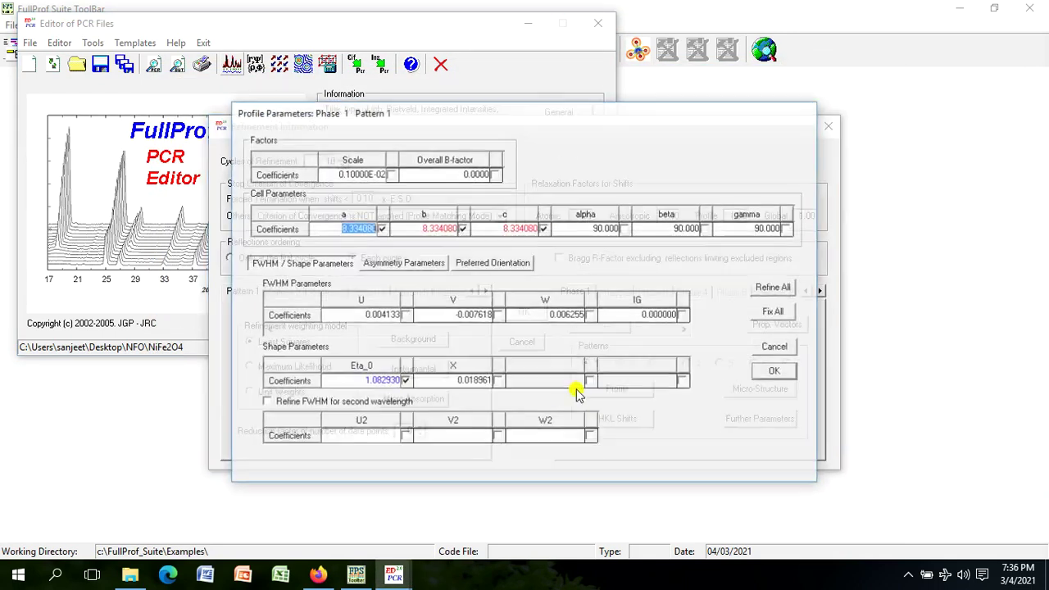
{"action": "left_click", "coordinate": [497, 382]}
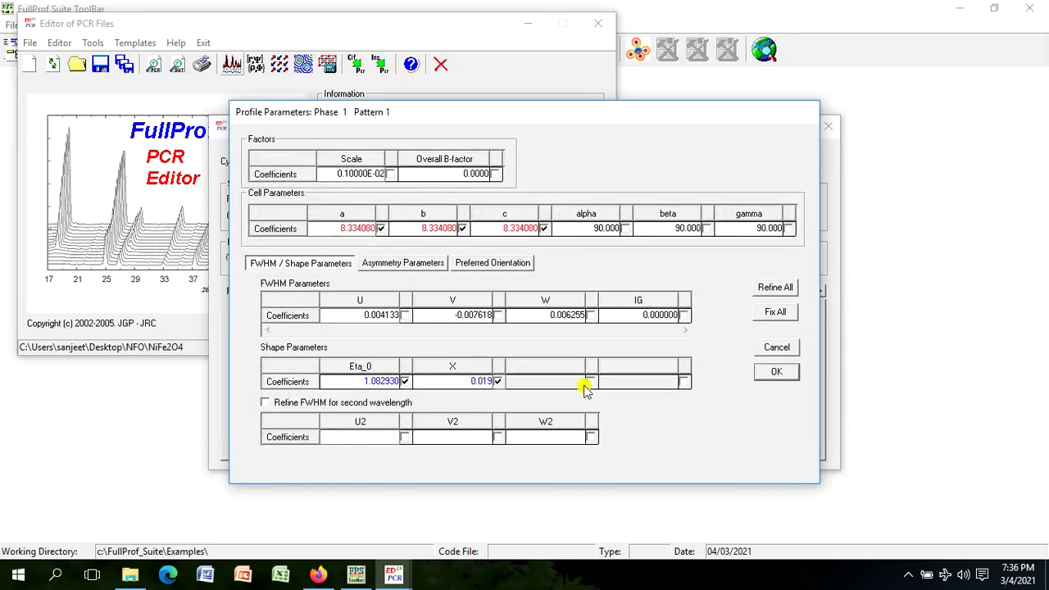
{"action": "left_click", "coordinate": [763, 377]}
{"action": "left_click", "coordinate": [519, 311]}
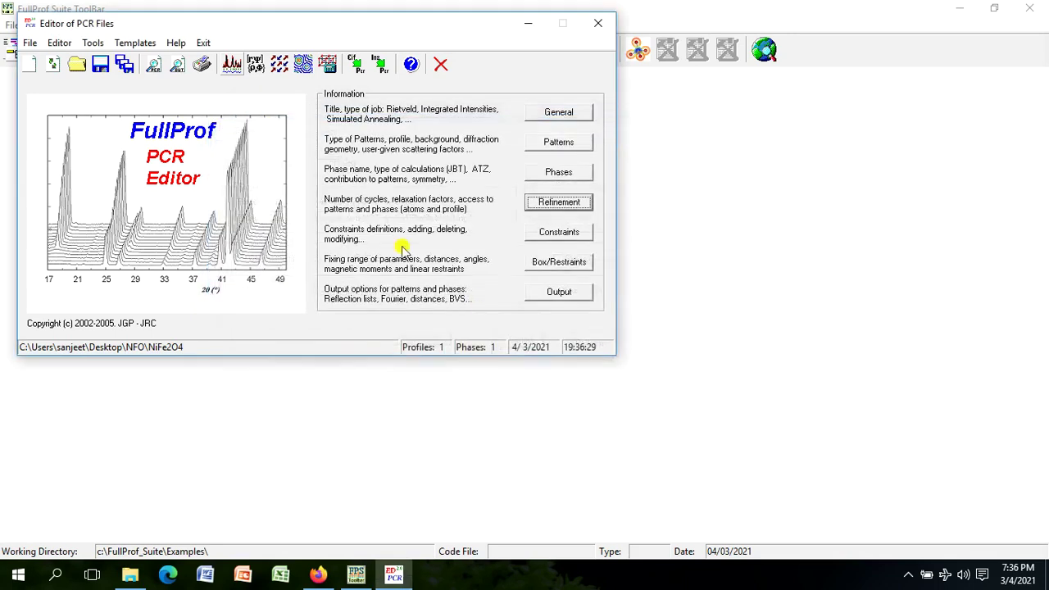
Step: Run the FullProf refinement with shape parameters Eta_0 and X included, exit the run and reload the PCR file
{"action": "left_click", "coordinate": [231, 69]}
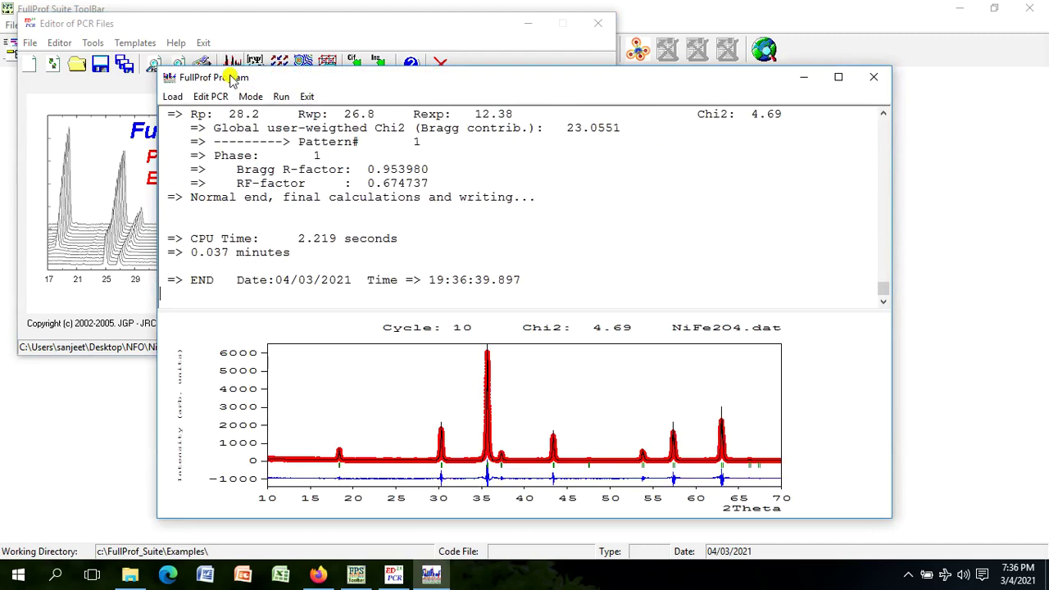
{"action": "left_click", "coordinate": [307, 97]}
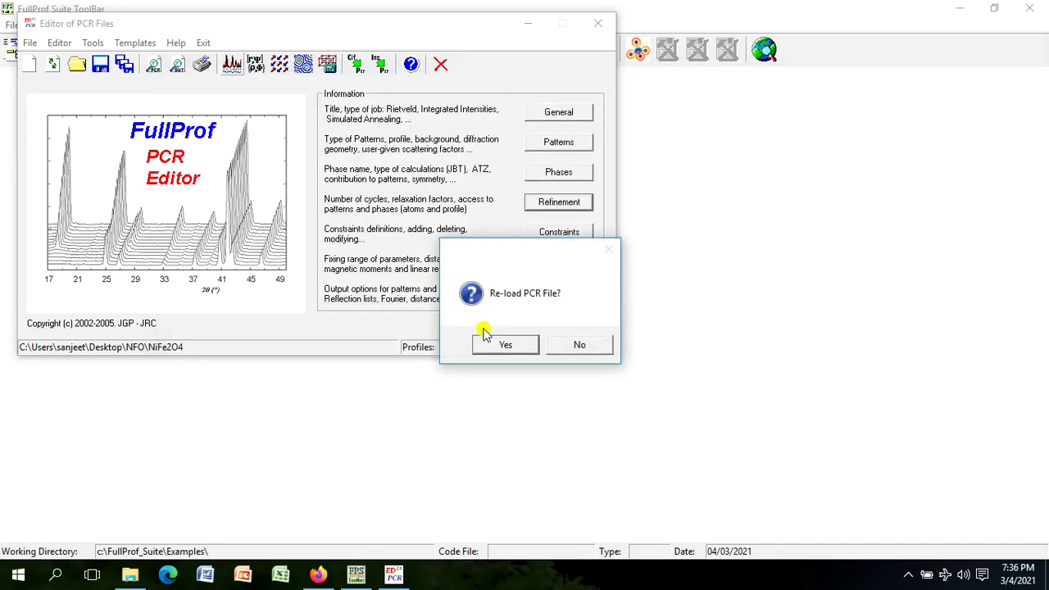
{"action": "left_click", "coordinate": [505, 345]}
Step: In Phase 1's profile parameters, flag FWHM parameter U for refinement, keep shape parameter X flagged, and accept the settings
{"action": "left_click", "coordinate": [583, 203]}
{"action": "left_click", "coordinate": [623, 393]}
{"action": "left_click", "coordinate": [407, 318]}
{"action": "key", "text": "BackSpace"}
{"action": "key", "text": "BackSpace"}
{"action": "key", "text": "BackSpace"}
{"action": "left_click", "coordinate": [495, 381]}
{"action": "key", "text": "BackSpace"}
{"action": "key", "text": "BackSpace"}
{"action": "key", "text": "BackSpace"}
{"action": "key", "text": "BackSpace"}
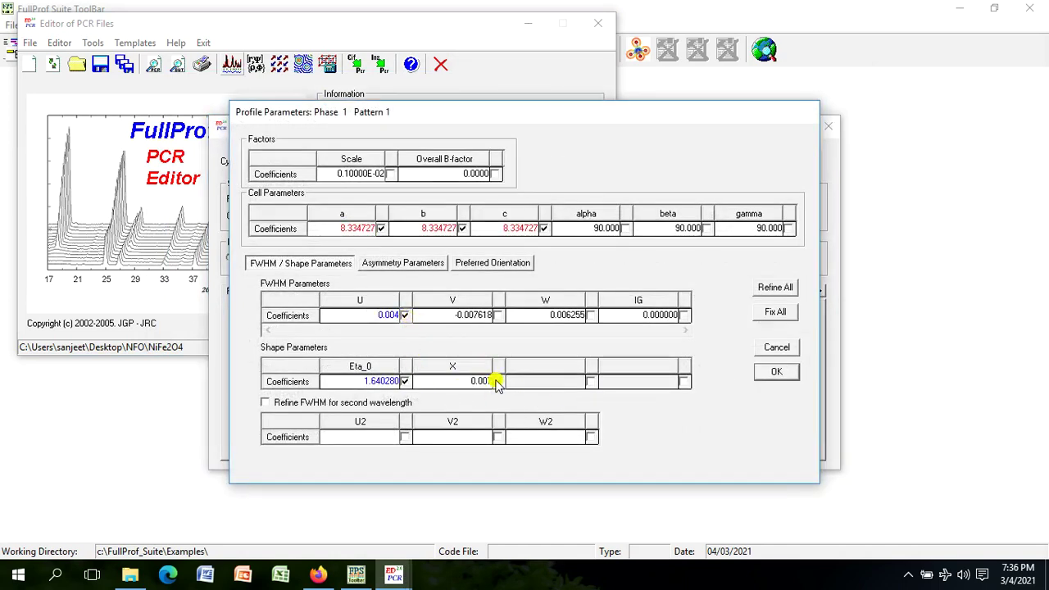
{"action": "left_click", "coordinate": [497, 381]}
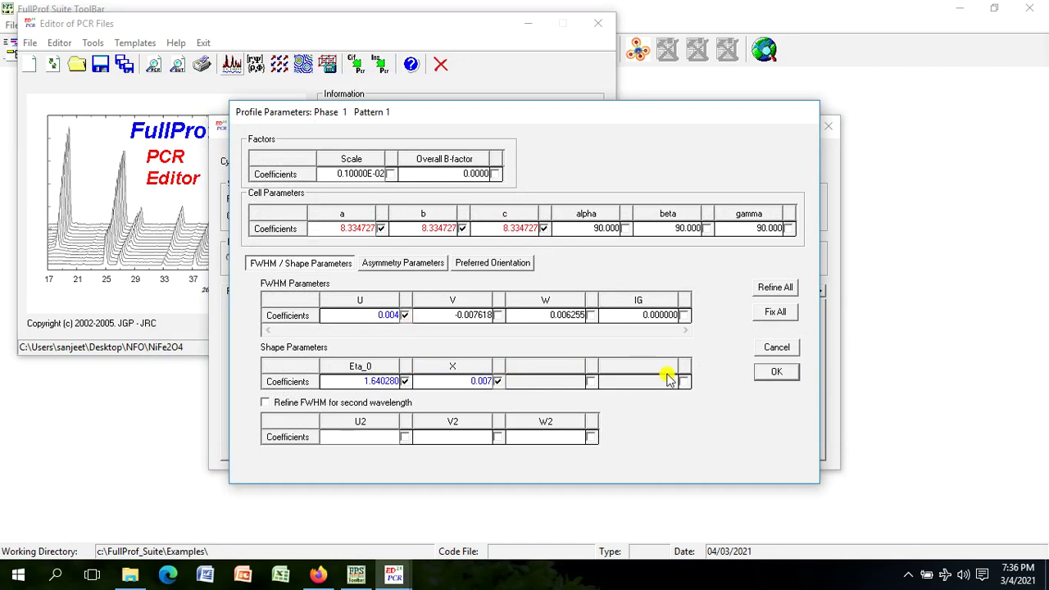
{"action": "left_click", "coordinate": [759, 371]}
{"action": "left_click", "coordinate": [516, 311]}
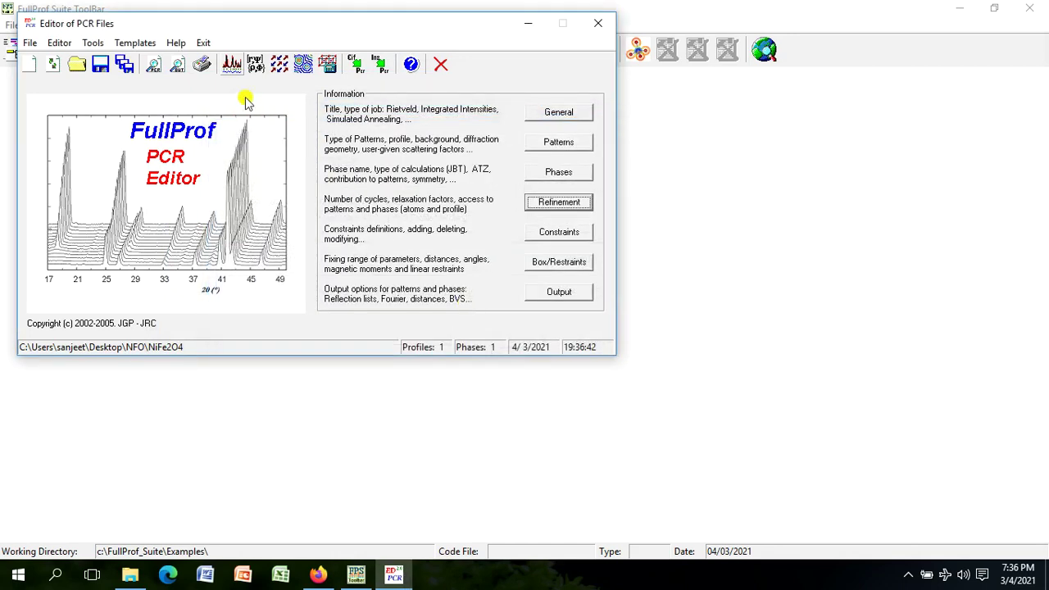
Step: Run the FullProf refinement with FWHM parameter U included, exit the run and reload the PCR file
{"action": "left_click", "coordinate": [230, 73]}
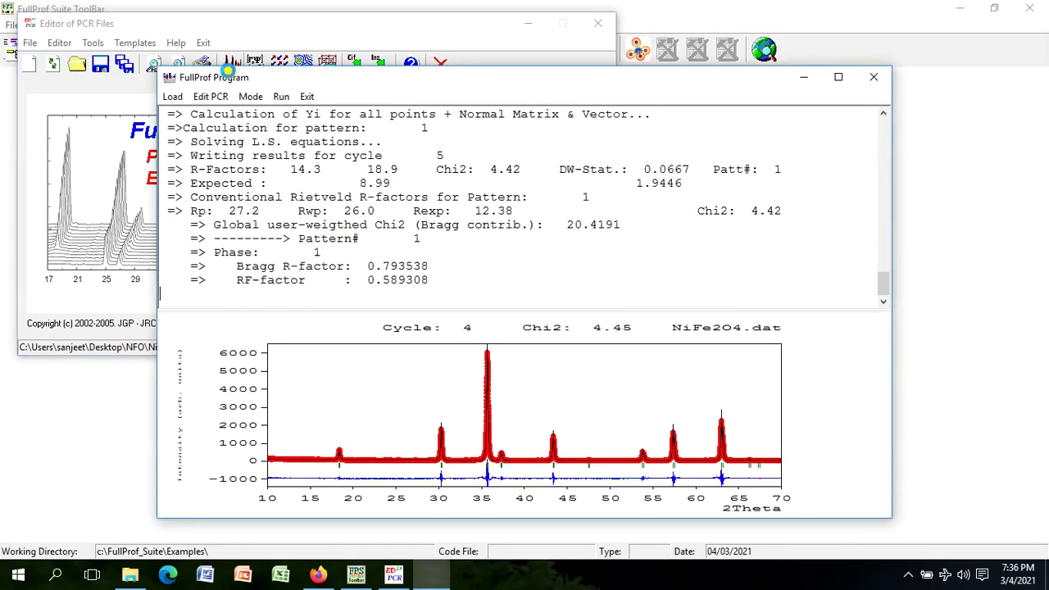
{"action": "left_click", "coordinate": [306, 96]}
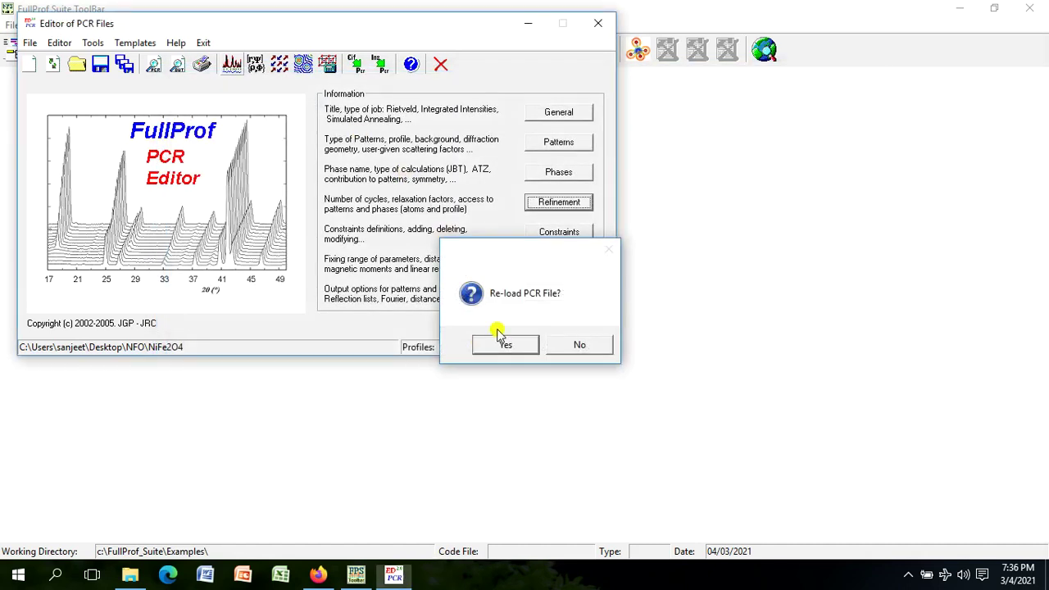
{"action": "left_click", "coordinate": [483, 345]}
Step: In Phase 1's profile parameters, fix FWHM parameter U, flag V for refinement, and accept the settings
{"action": "left_click", "coordinate": [558, 203]}
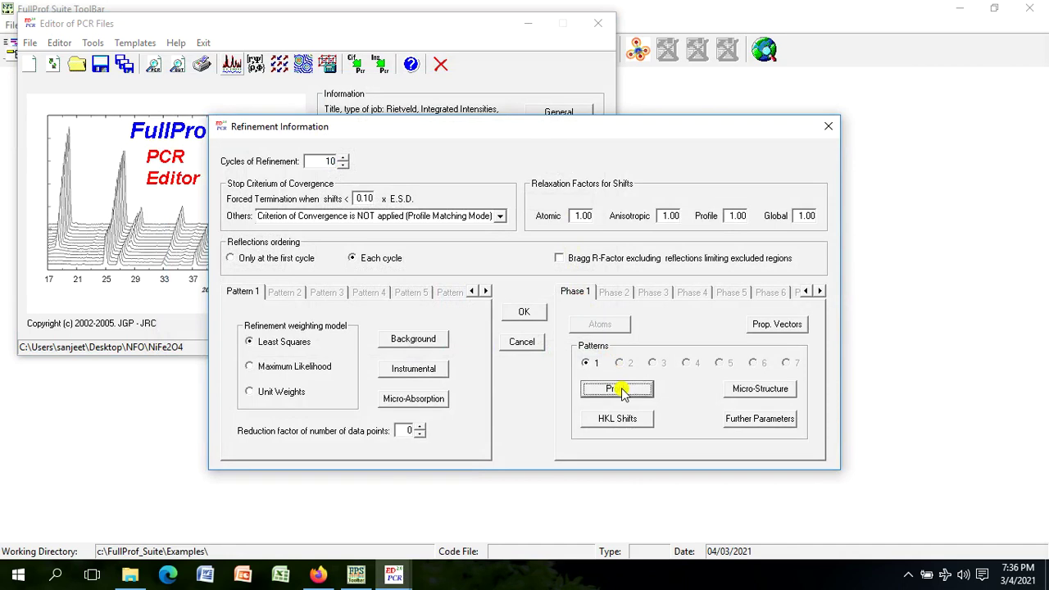
{"action": "left_click", "coordinate": [618, 390]}
{"action": "left_click", "coordinate": [404, 314]}
{"action": "left_click", "coordinate": [497, 315]}
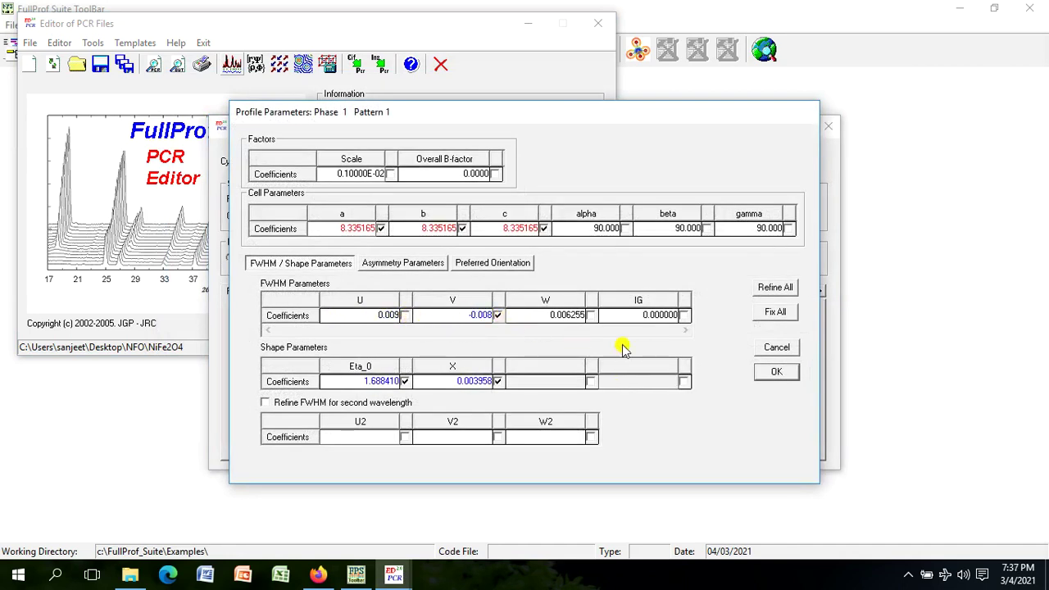
{"action": "left_click", "coordinate": [774, 371]}
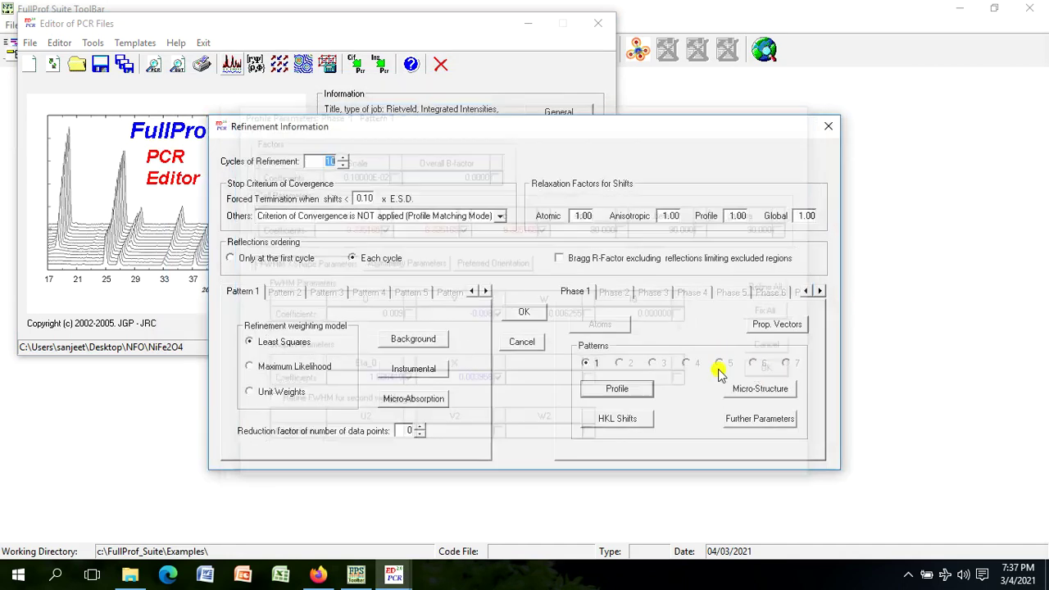
{"action": "left_click", "coordinate": [523, 317]}
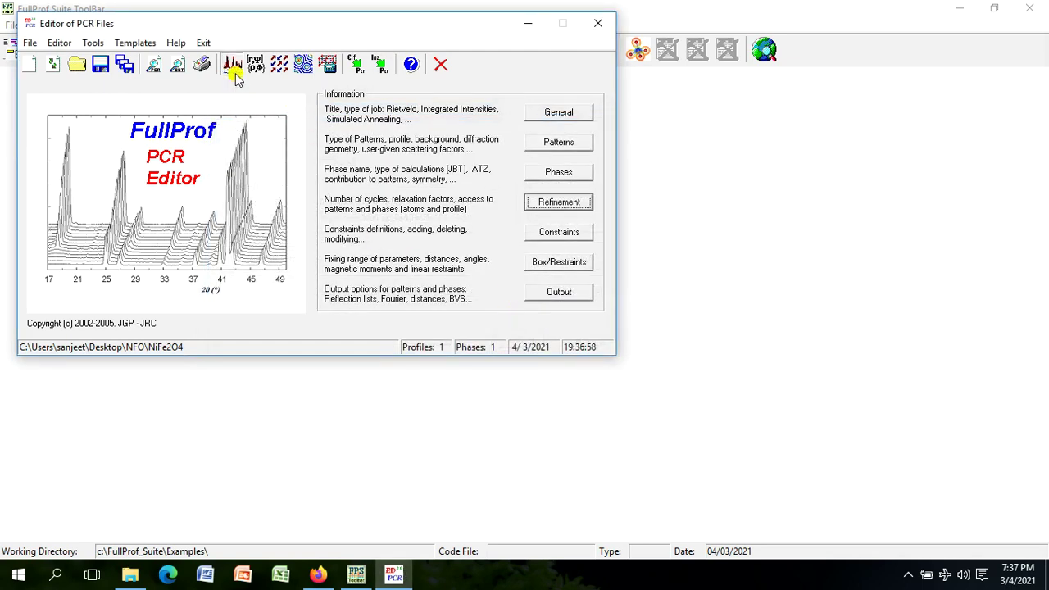
Step: Run the FullProf refinement with FWHM parameter V included, exit the run and reload the PCR file
{"action": "left_click", "coordinate": [234, 69]}
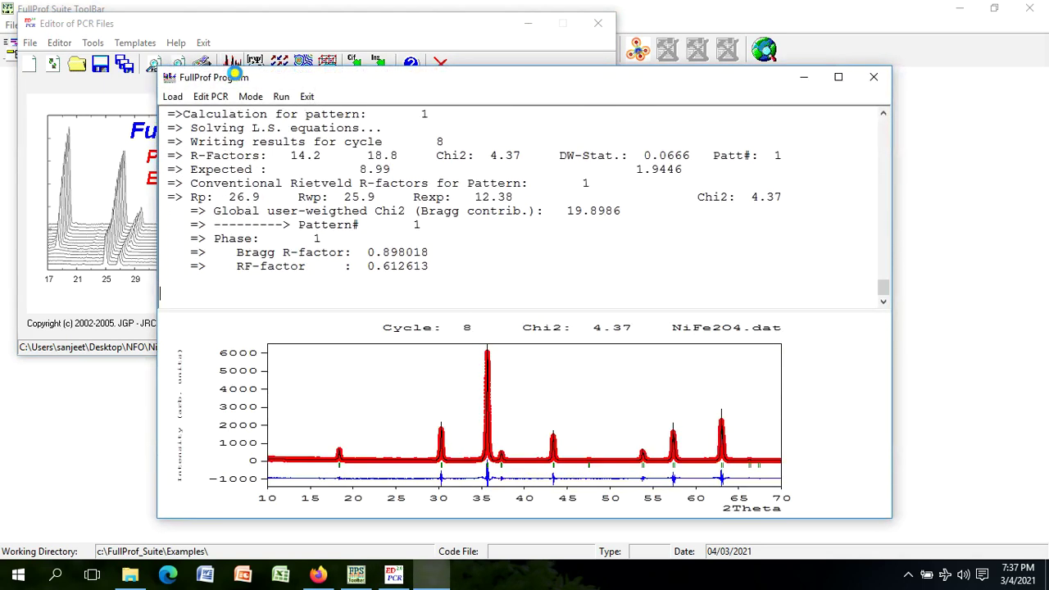
{"action": "left_click", "coordinate": [309, 97]}
{"action": "left_click", "coordinate": [505, 343]}
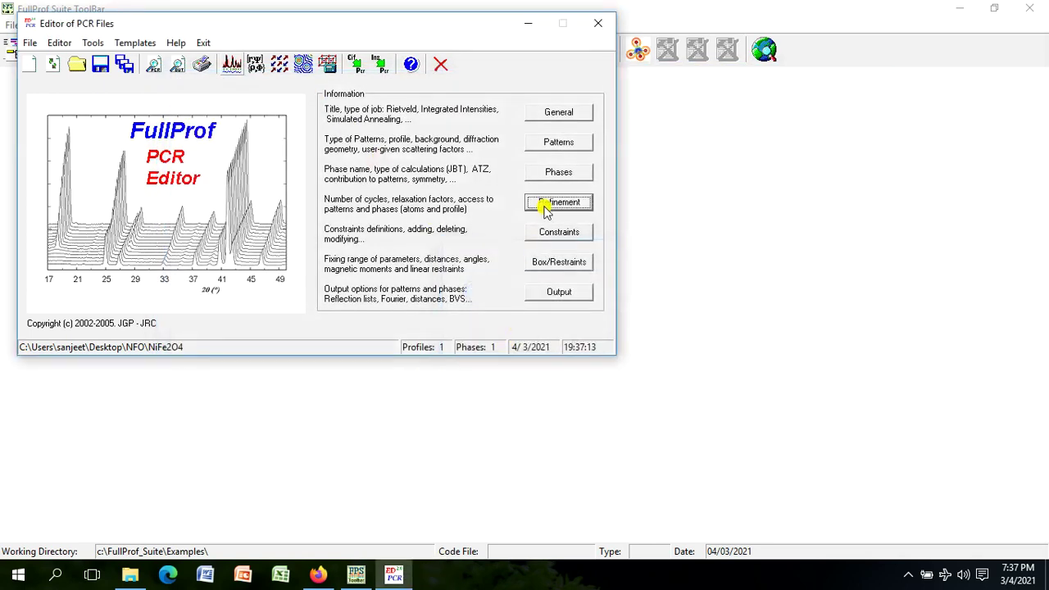
Step: In Phase 1's profile parameters, fix FWHM parameter V, flag W for refinement, and accept the settings
{"action": "left_click", "coordinate": [547, 205]}
{"action": "left_click", "coordinate": [617, 389]}
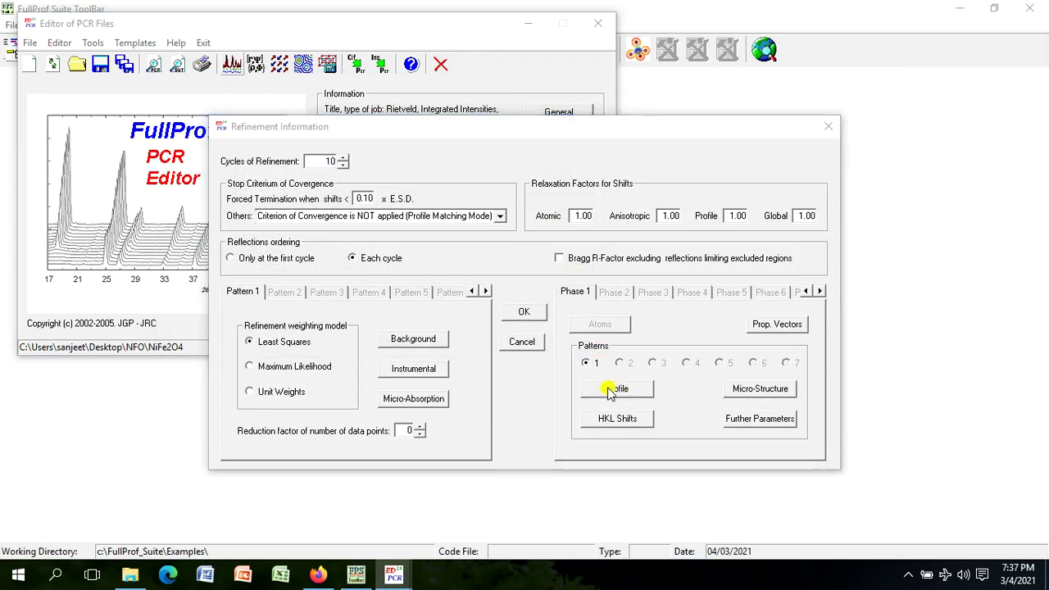
{"action": "left_click", "coordinate": [496, 316]}
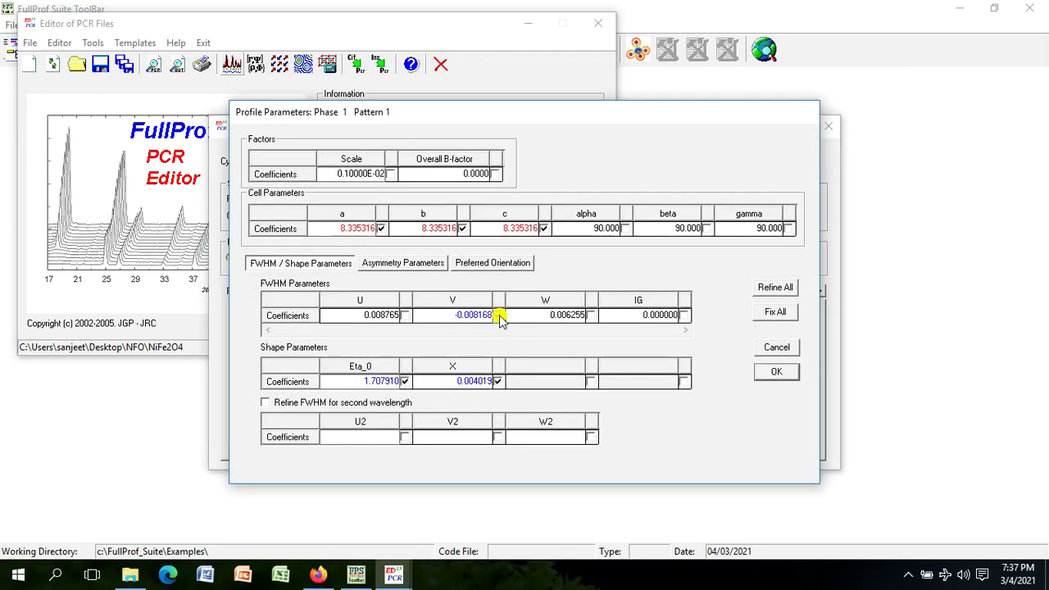
{"action": "left_click", "coordinate": [591, 315]}
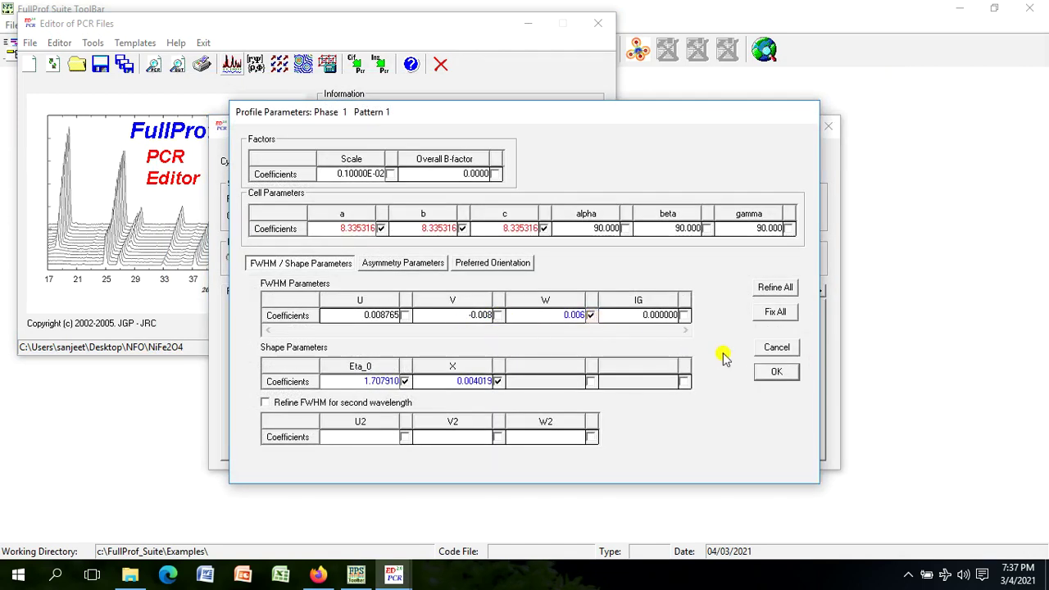
{"action": "left_click", "coordinate": [775, 373]}
{"action": "left_click", "coordinate": [518, 312]}
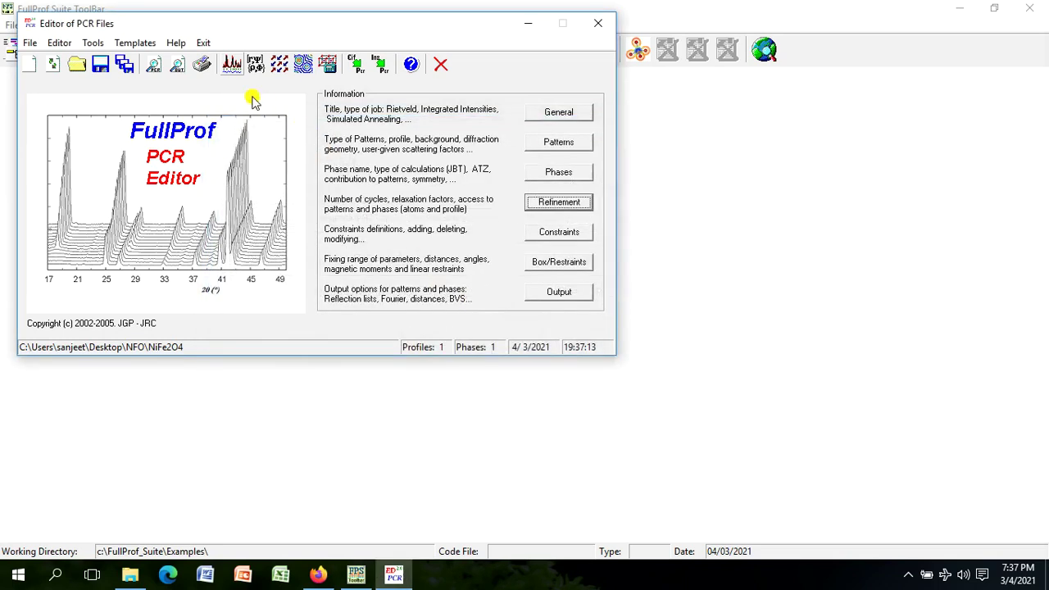
Step: Run the FullProf refinement with FWHM parameter W included, exit the run and reload the PCR file
{"action": "left_click", "coordinate": [231, 69]}
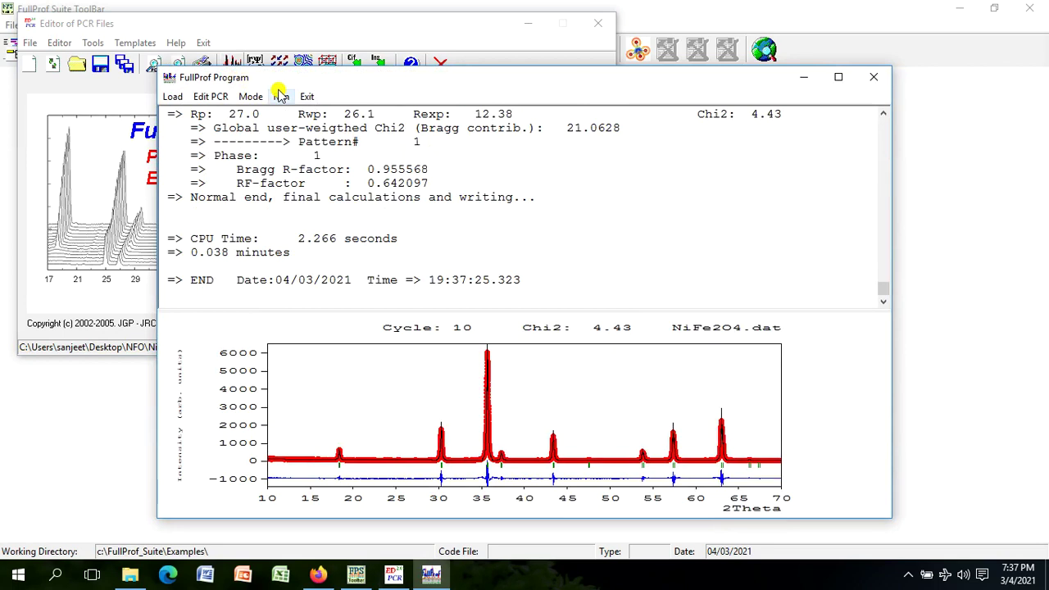
{"action": "left_click", "coordinate": [502, 343]}
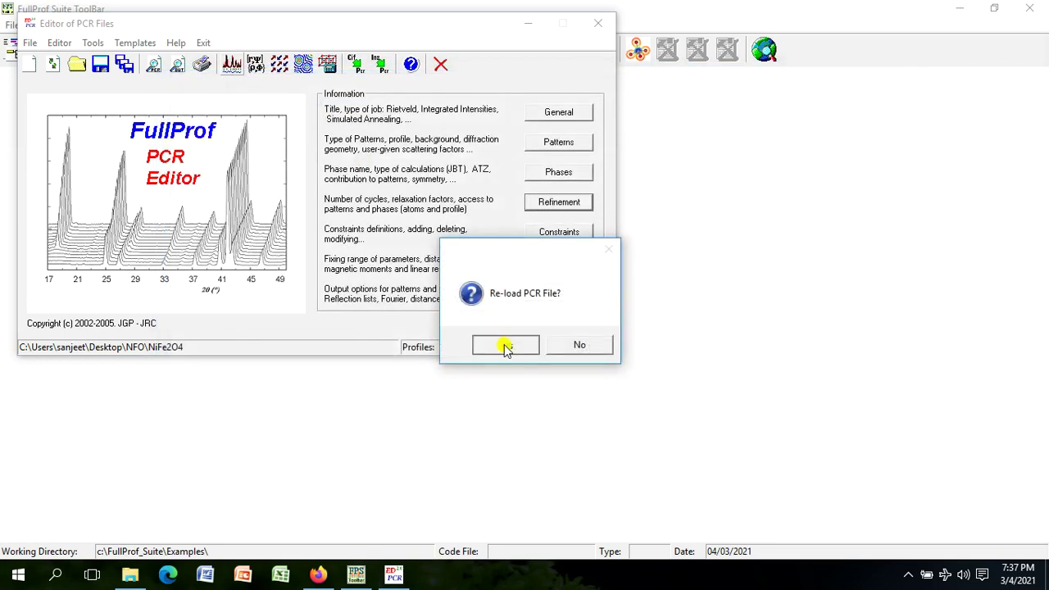
Step: In Phase 1's profile parameters, fix FWHM parameter W, flag IG for refinement, and accept the settings
{"action": "left_click", "coordinate": [556, 205]}
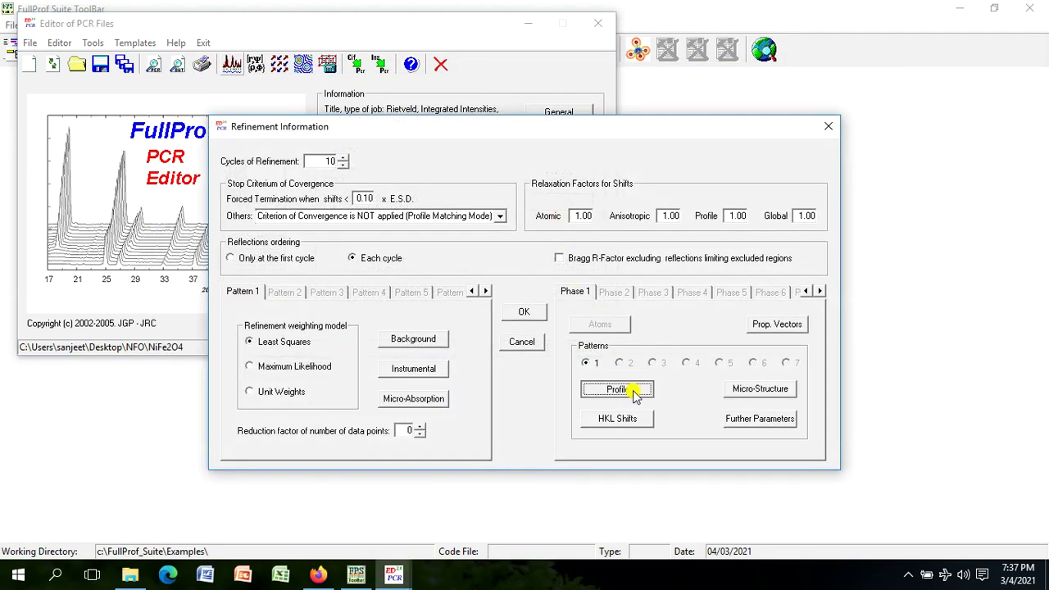
{"action": "left_click", "coordinate": [630, 388]}
{"action": "left_click", "coordinate": [587, 315]}
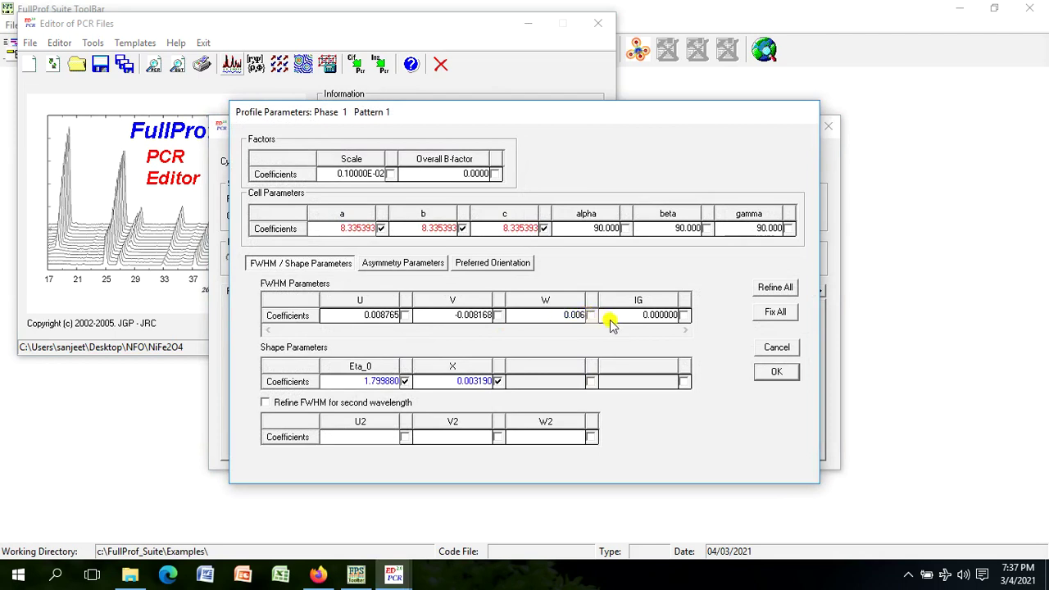
{"action": "left_click", "coordinate": [684, 317]}
{"action": "left_click", "coordinate": [773, 370]}
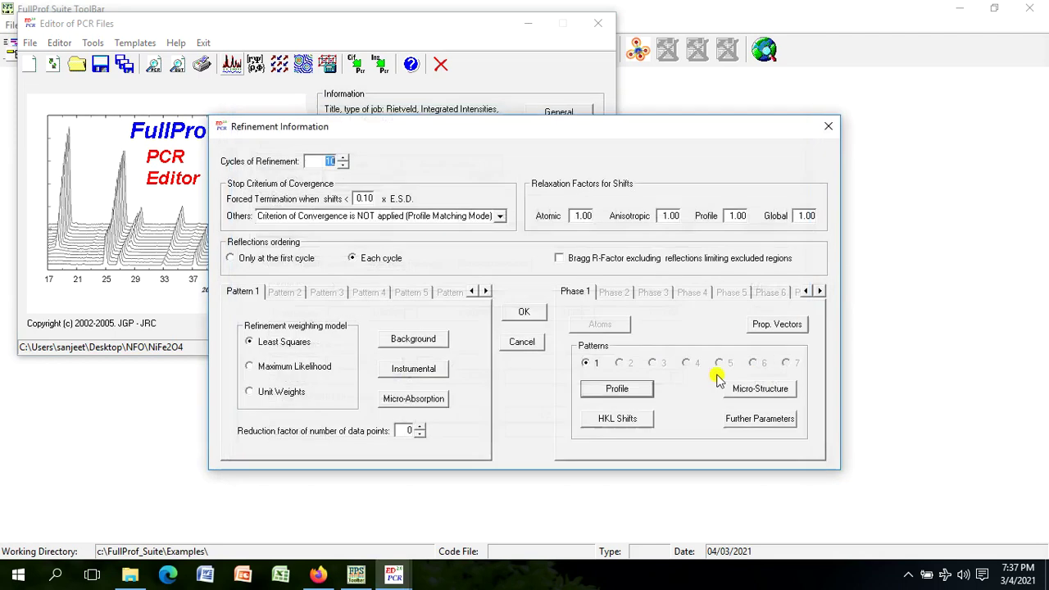
{"action": "left_click", "coordinate": [525, 309]}
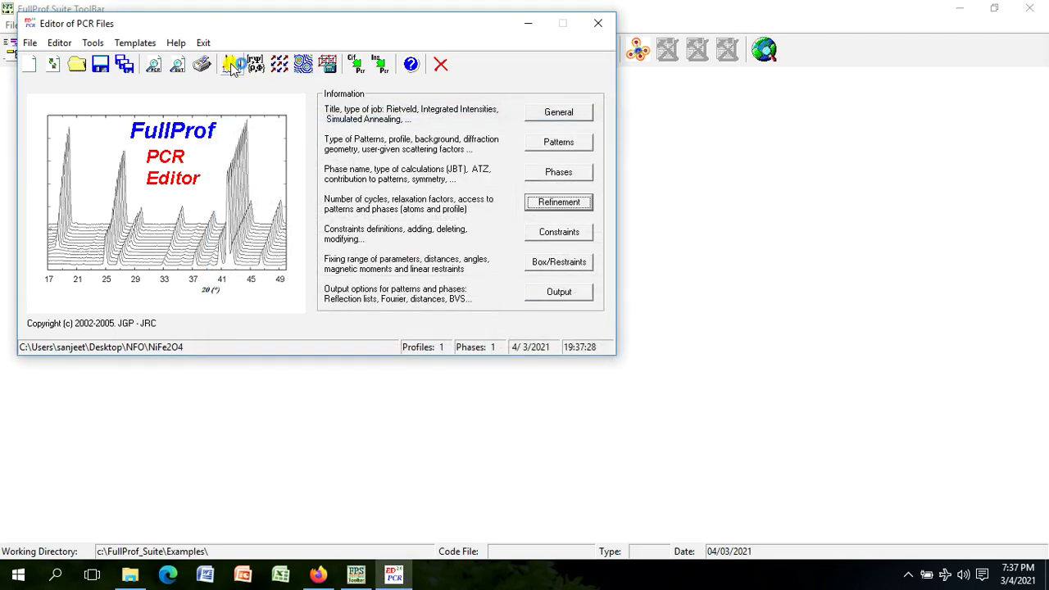
Step: Run the FullProf refinement with FWHM parameter IG included, exit the run and reload the PCR file
{"action": "left_click", "coordinate": [232, 66]}
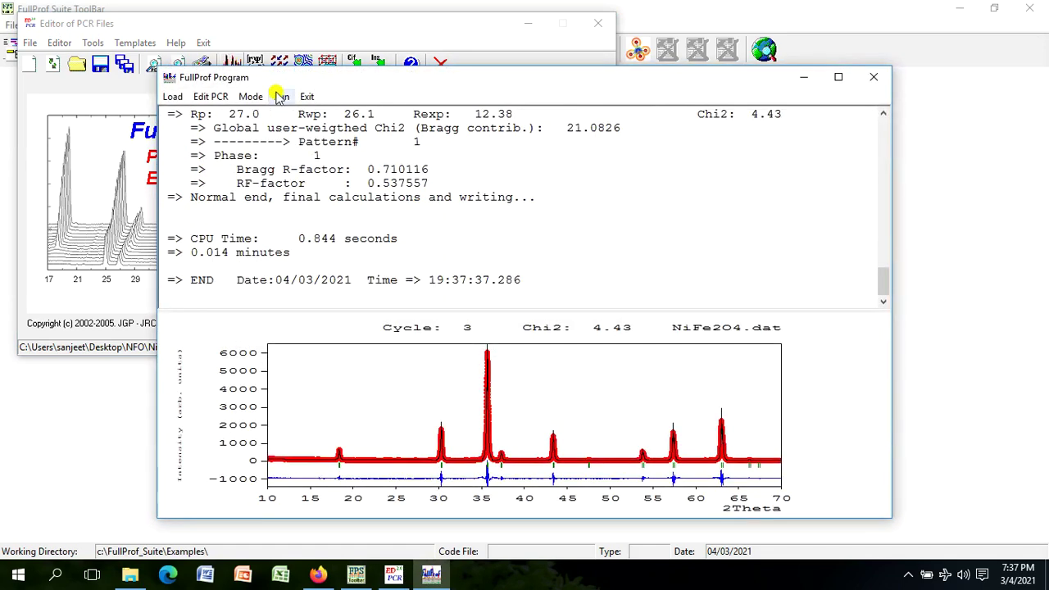
{"action": "left_click", "coordinate": [306, 97]}
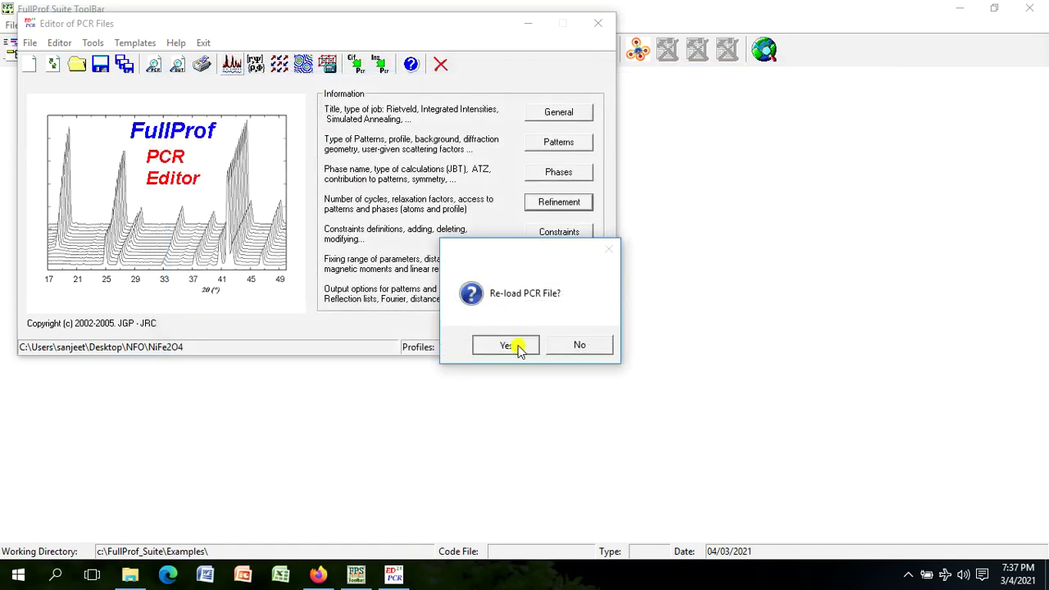
{"action": "left_click", "coordinate": [505, 345]}
Step: In Pattern 1's polynomial background, flag coefficient a_0 for refinement, fix a_5, and accept the settings
{"action": "left_click", "coordinate": [558, 204]}
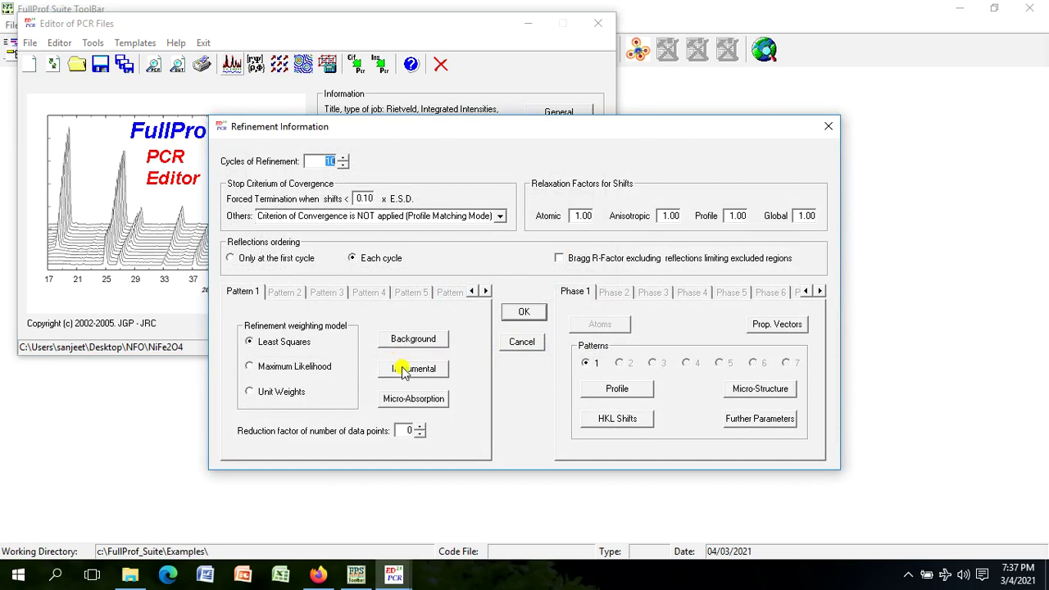
{"action": "left_click", "coordinate": [400, 352]}
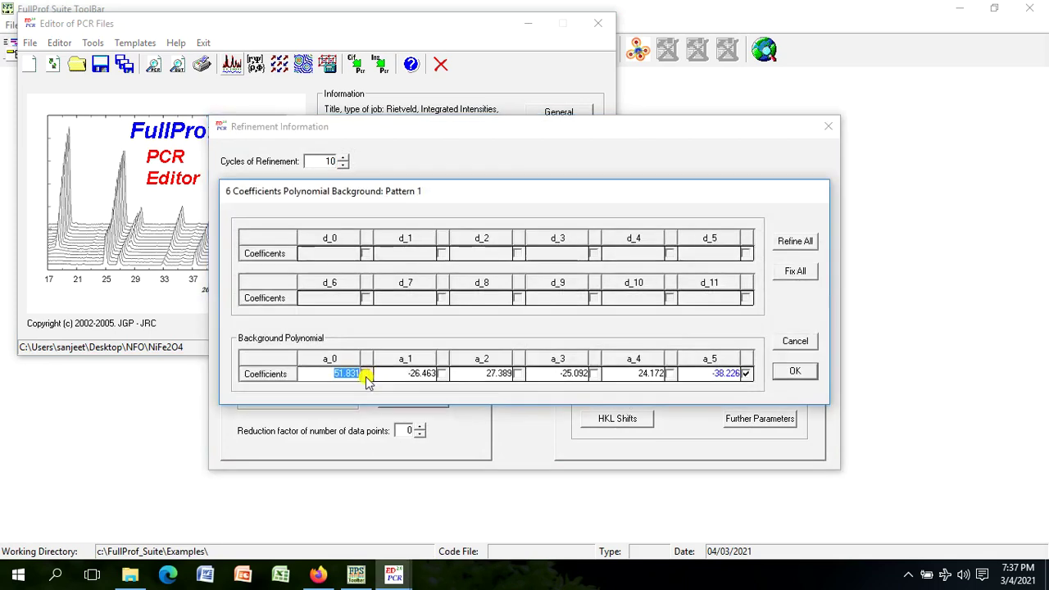
{"action": "left_click", "coordinate": [366, 373]}
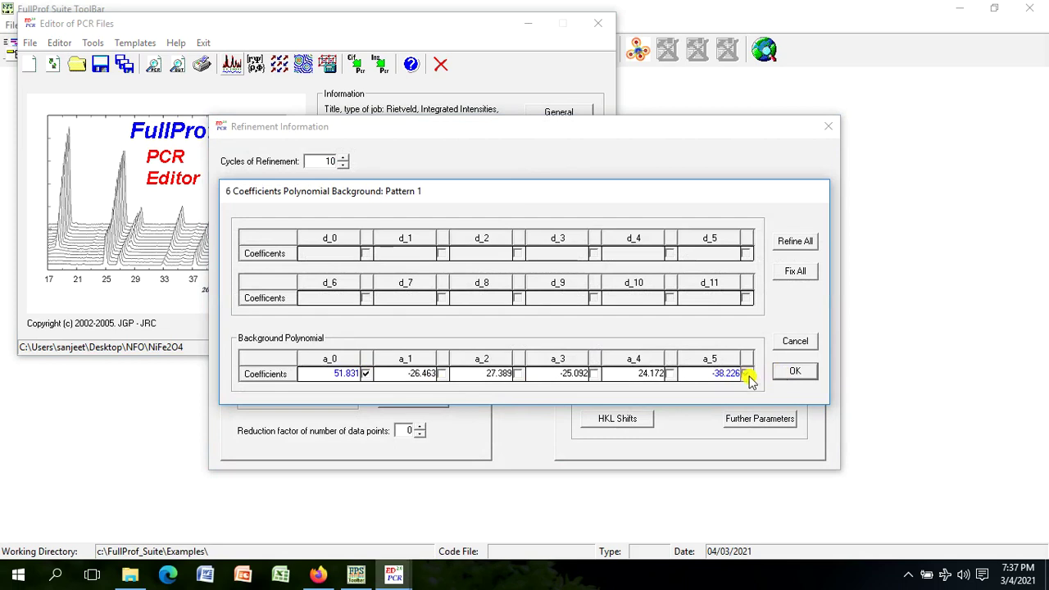
{"action": "left_click", "coordinate": [793, 372]}
{"action": "left_click", "coordinate": [527, 311]}
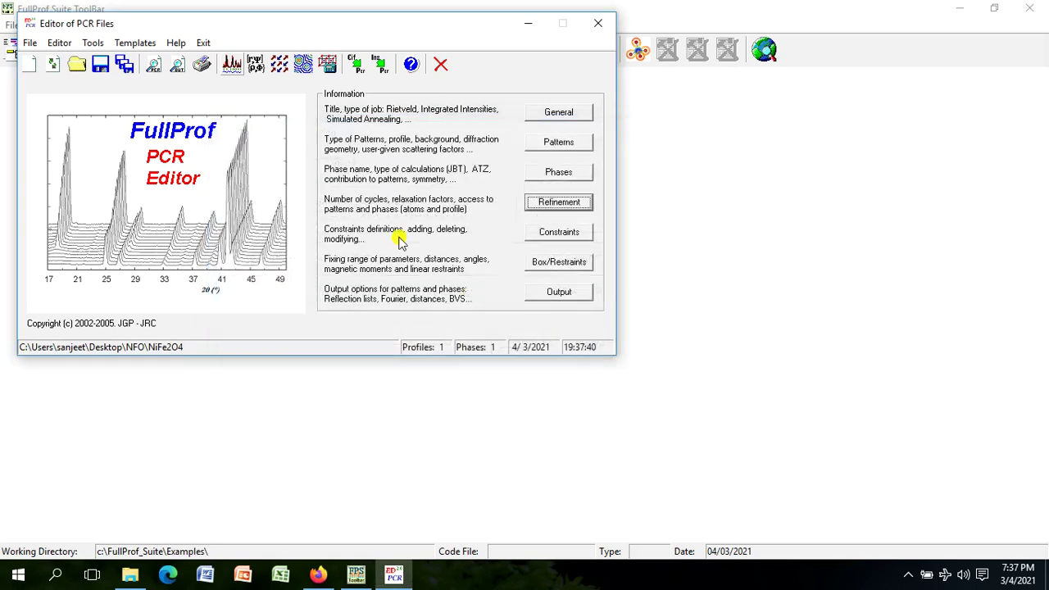